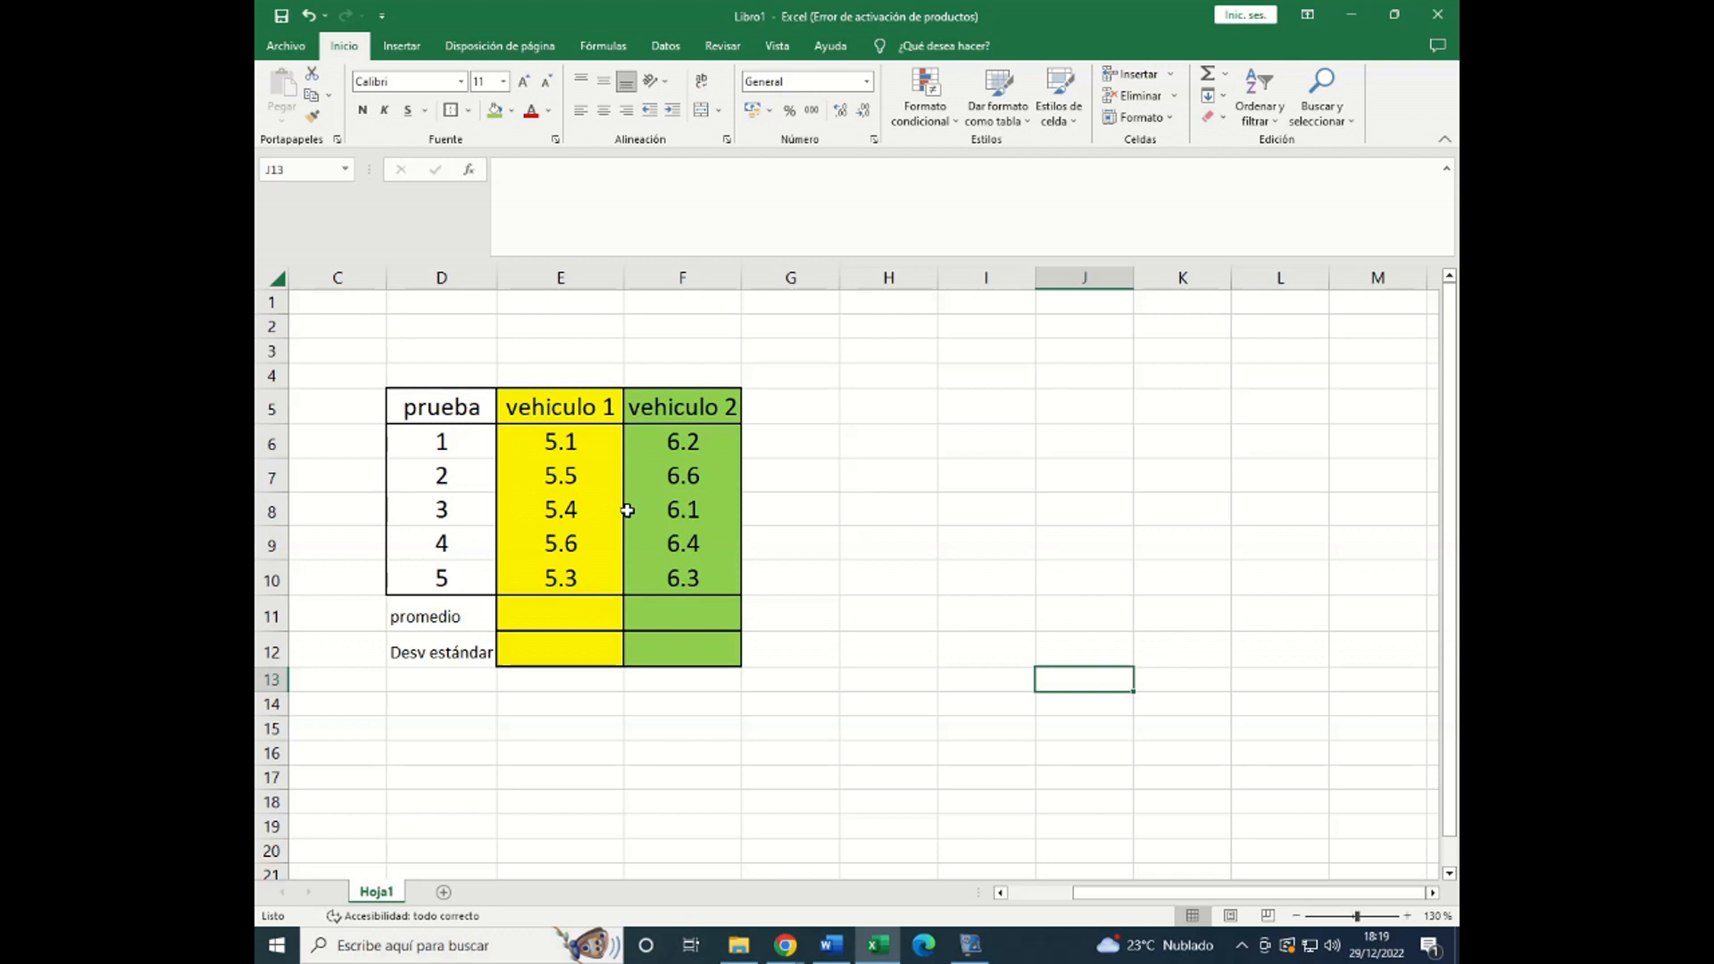
- Calculate the vehiculo 1 average in E11 with =PROMEDIO(E6:E10)
left_click(555, 612)
type("=")
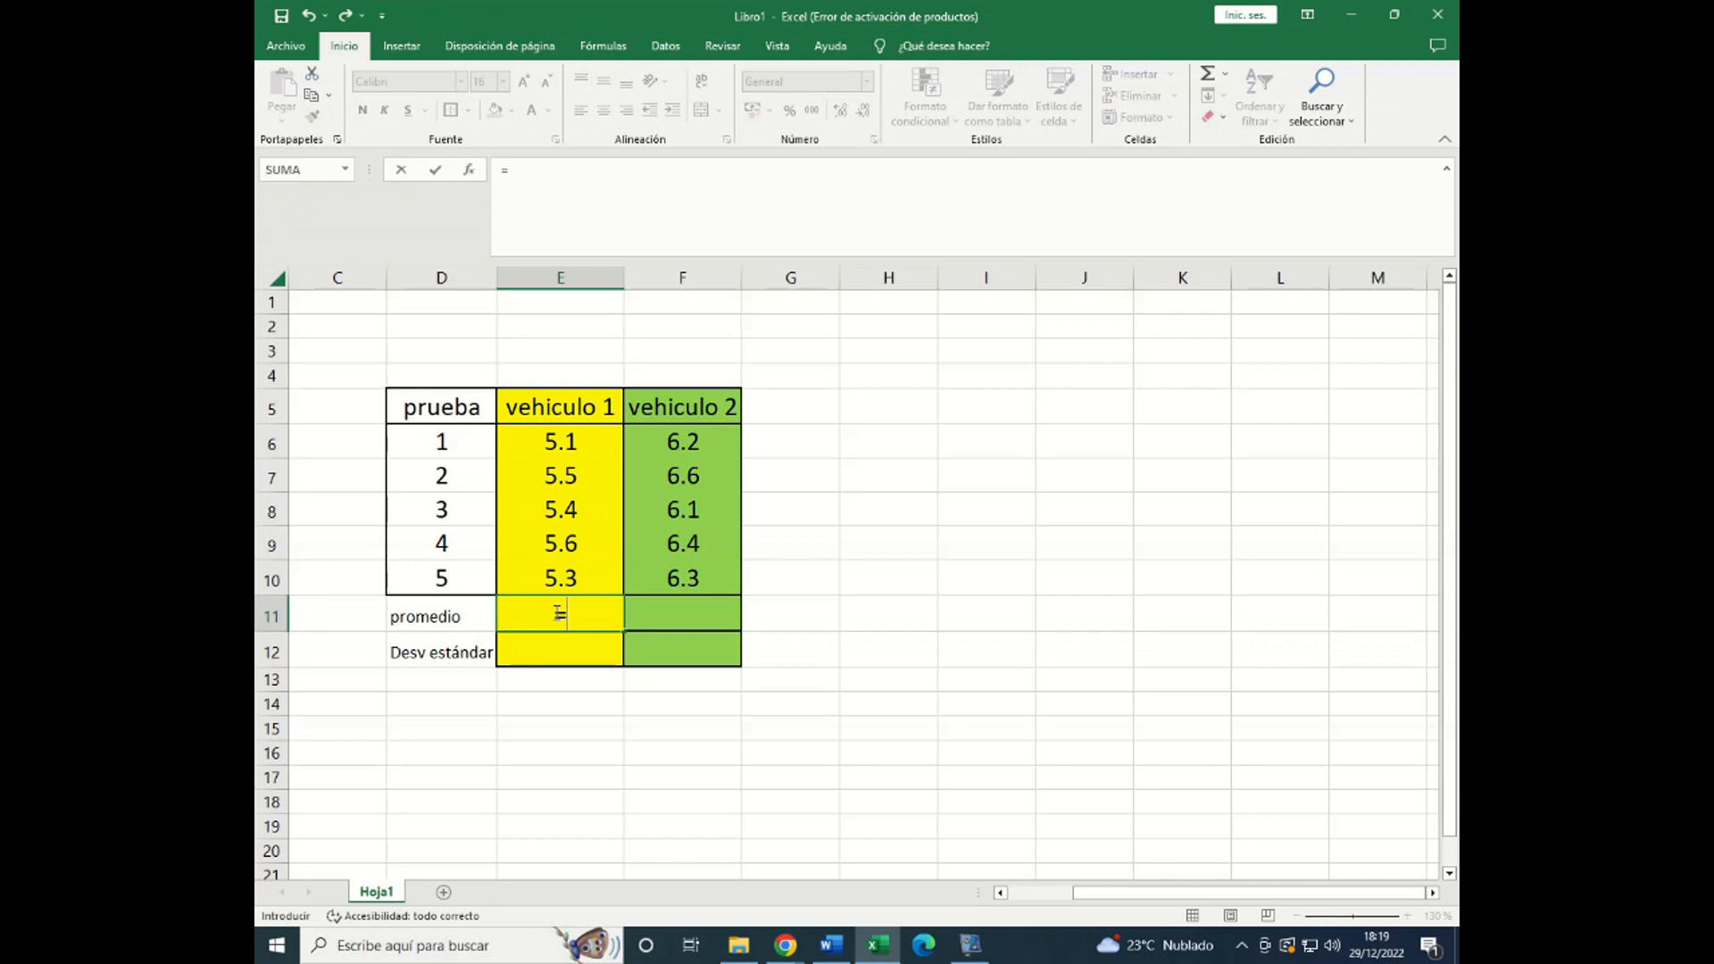
type("promedio")
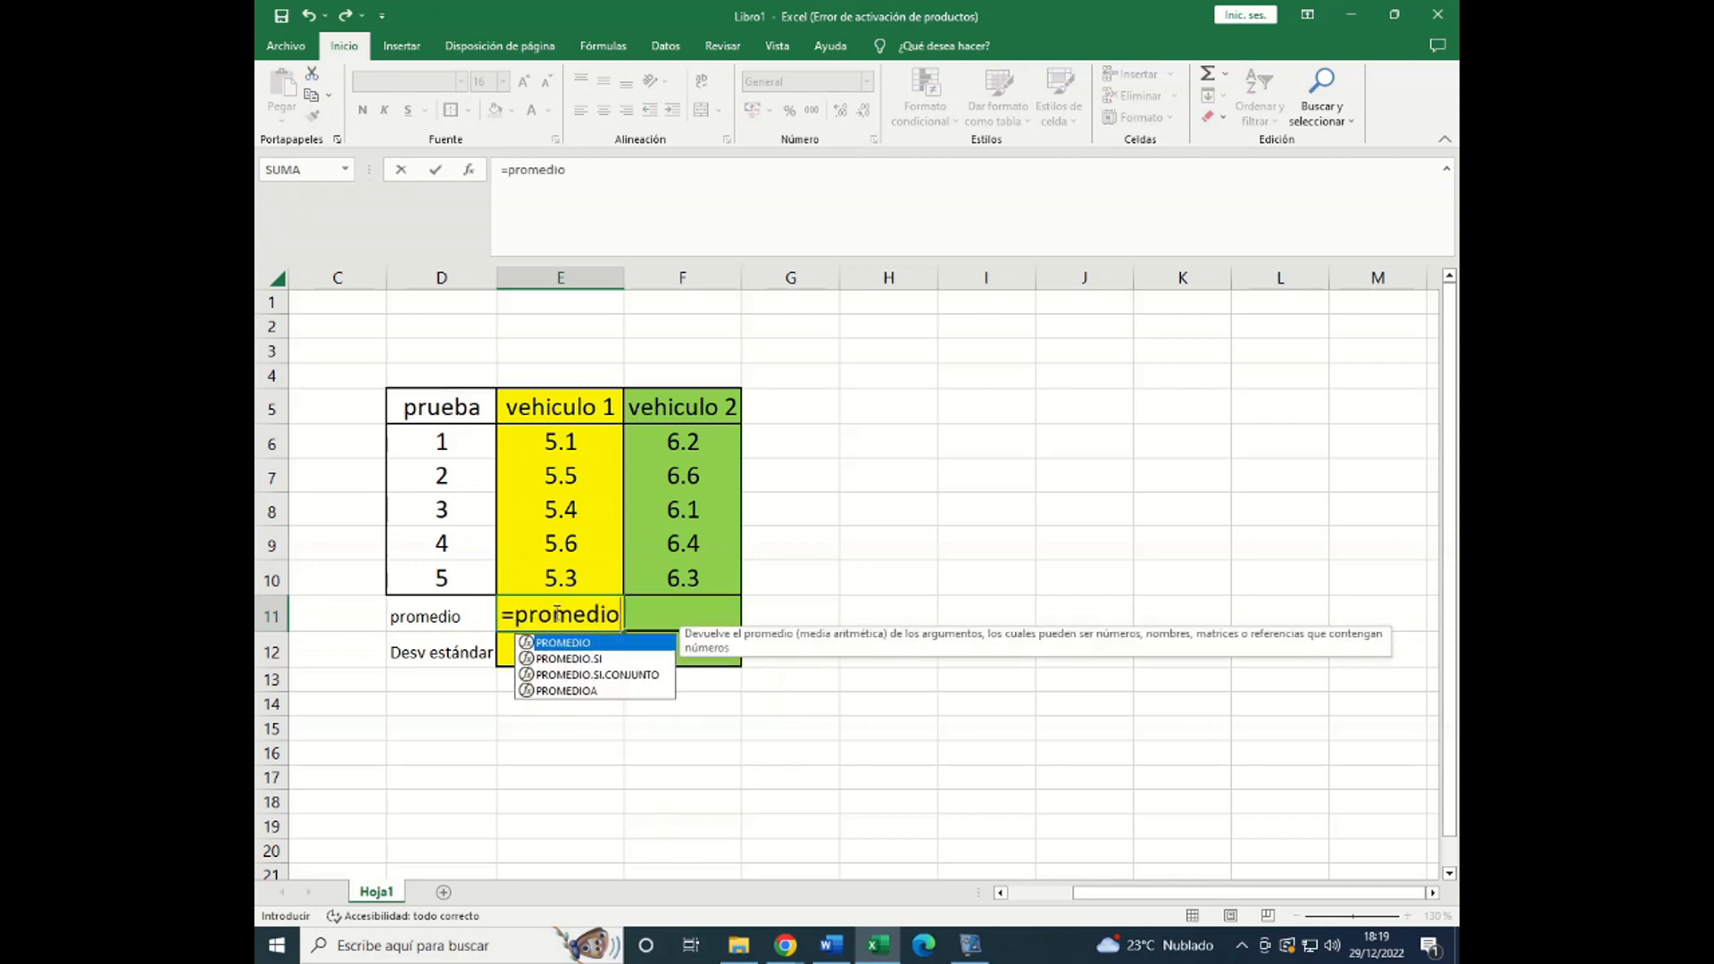
type("(")
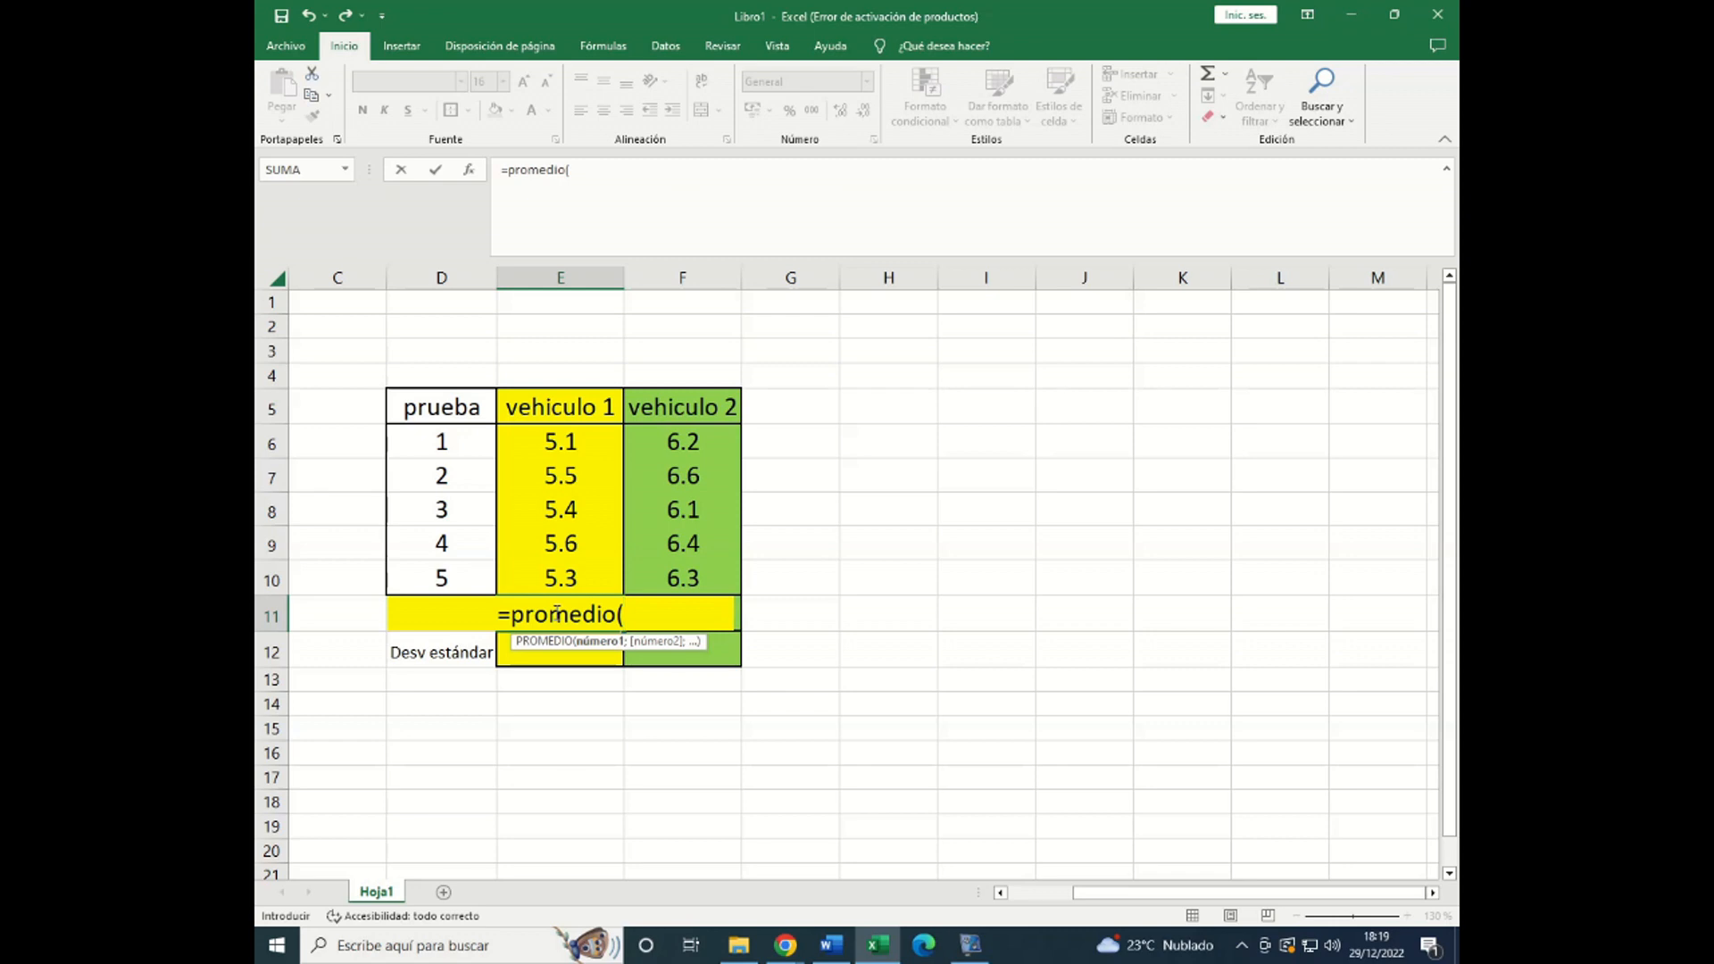
left_click_drag(550, 442, 550, 566)
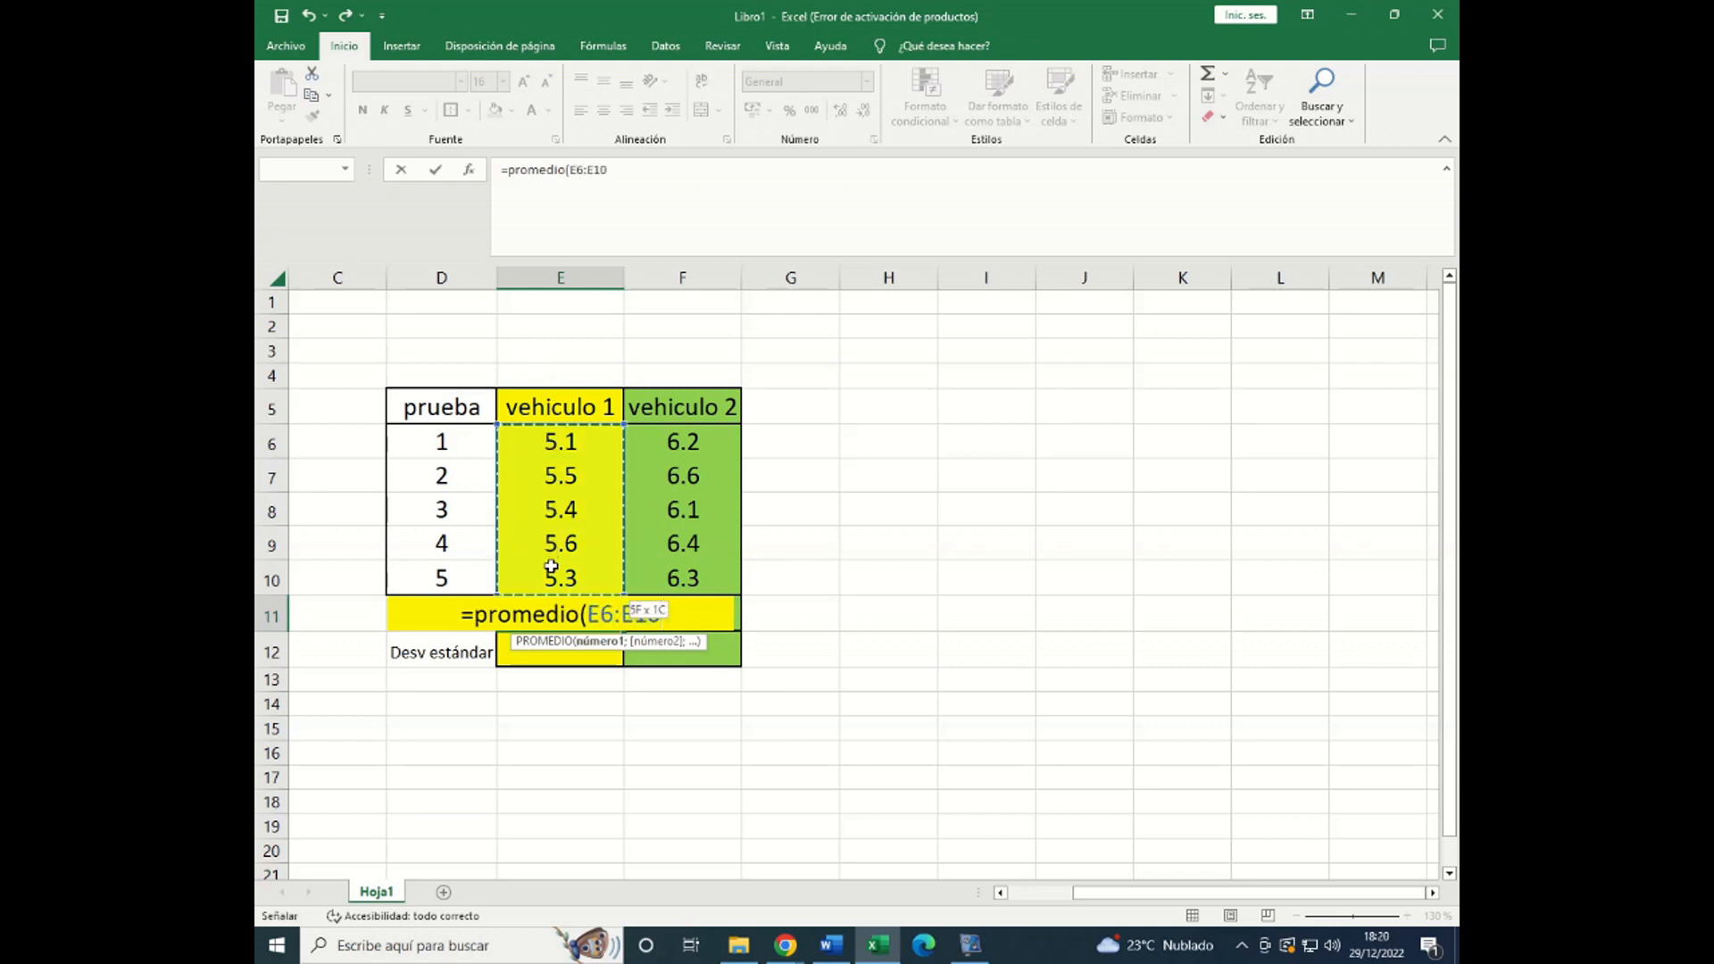
left_click_drag(550, 565, 379, 572)
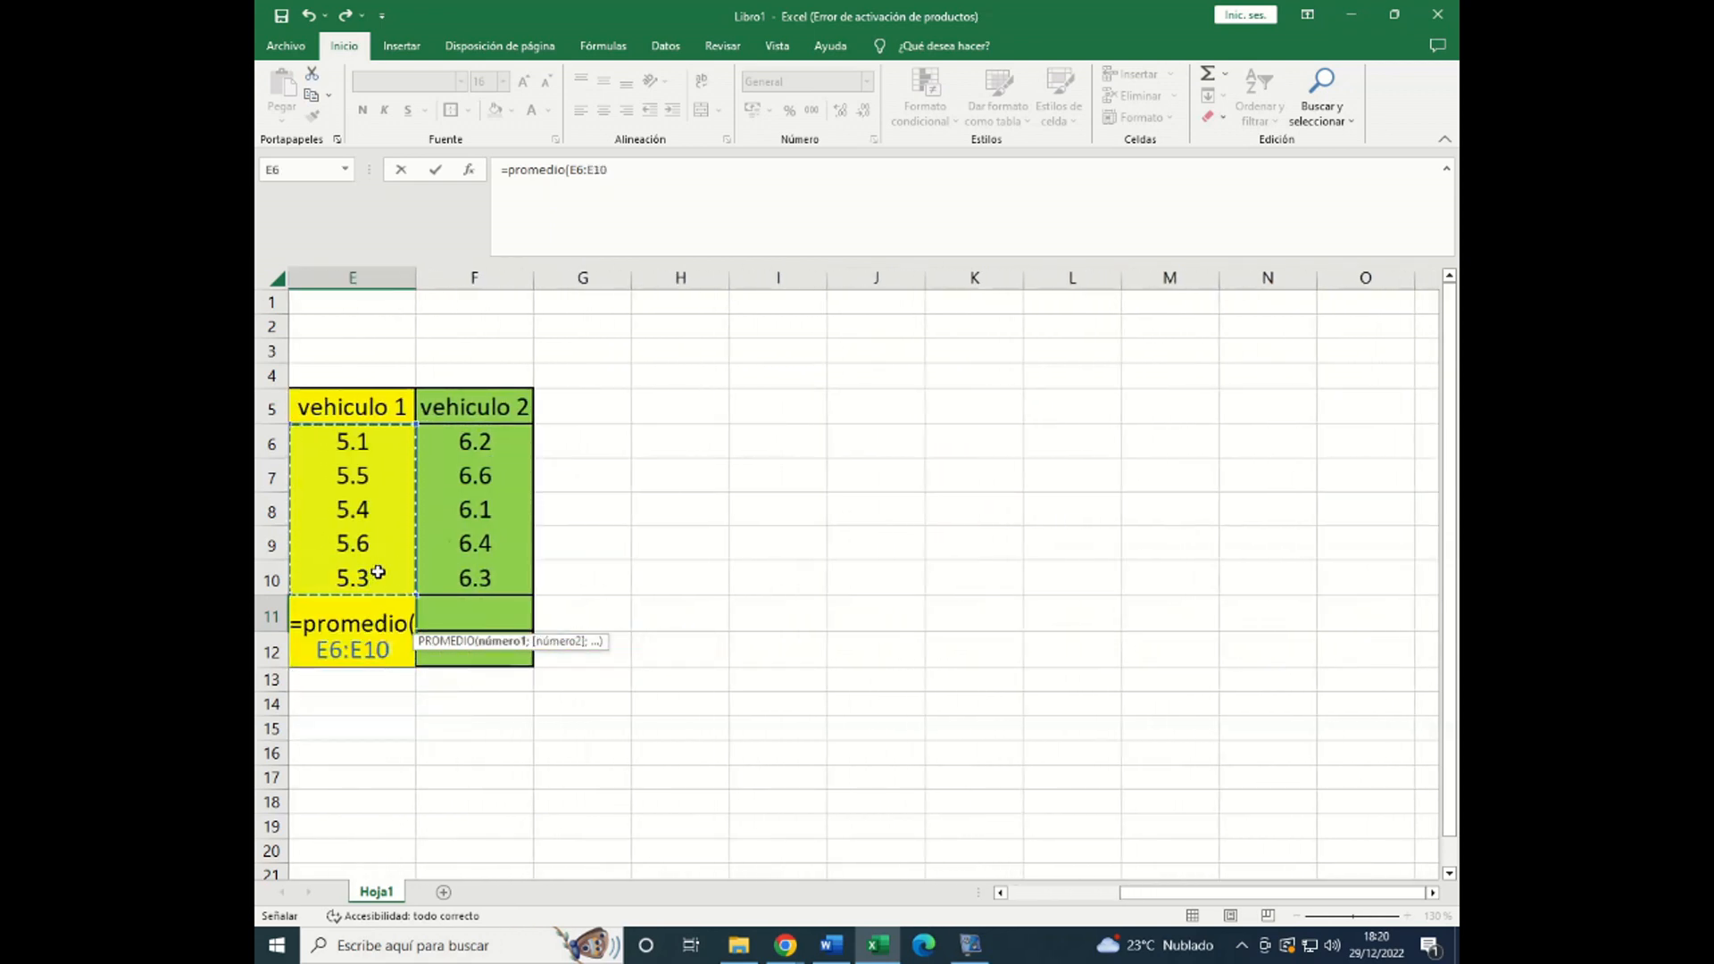
type(")")
key("Return")
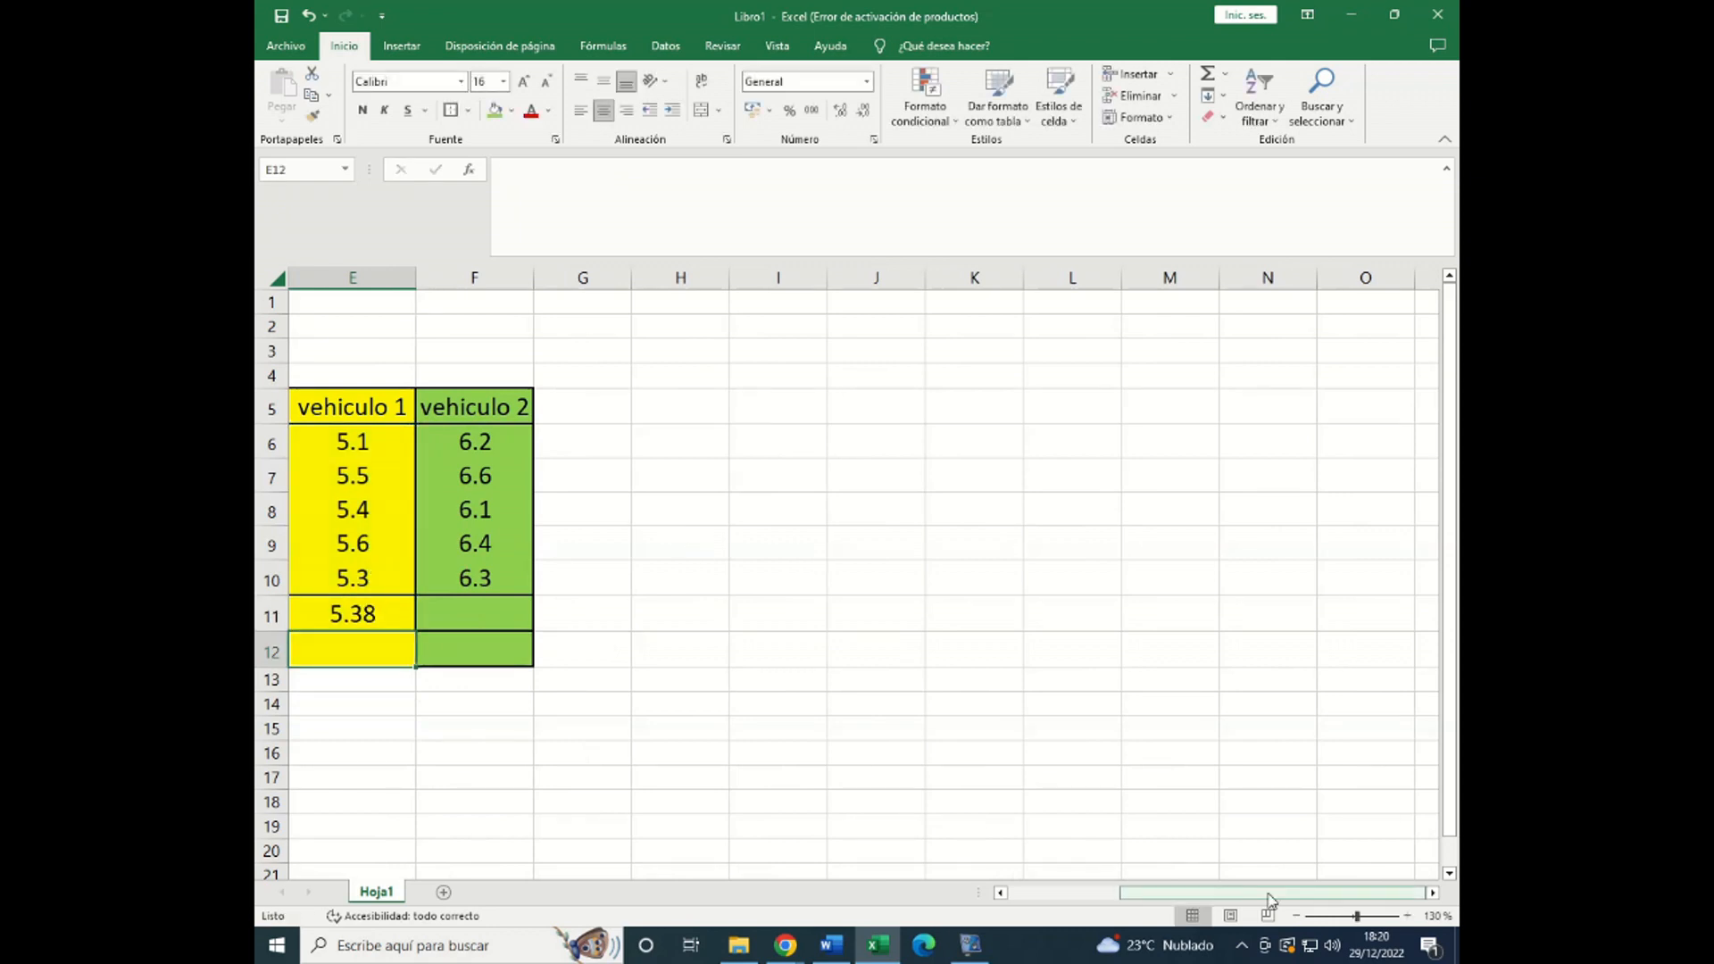
- Calculate the vehiculo 1 sample standard deviation in E12 with =DESVEST.M(E6:E10)
left_click_drag(1274, 893, 1161, 893)
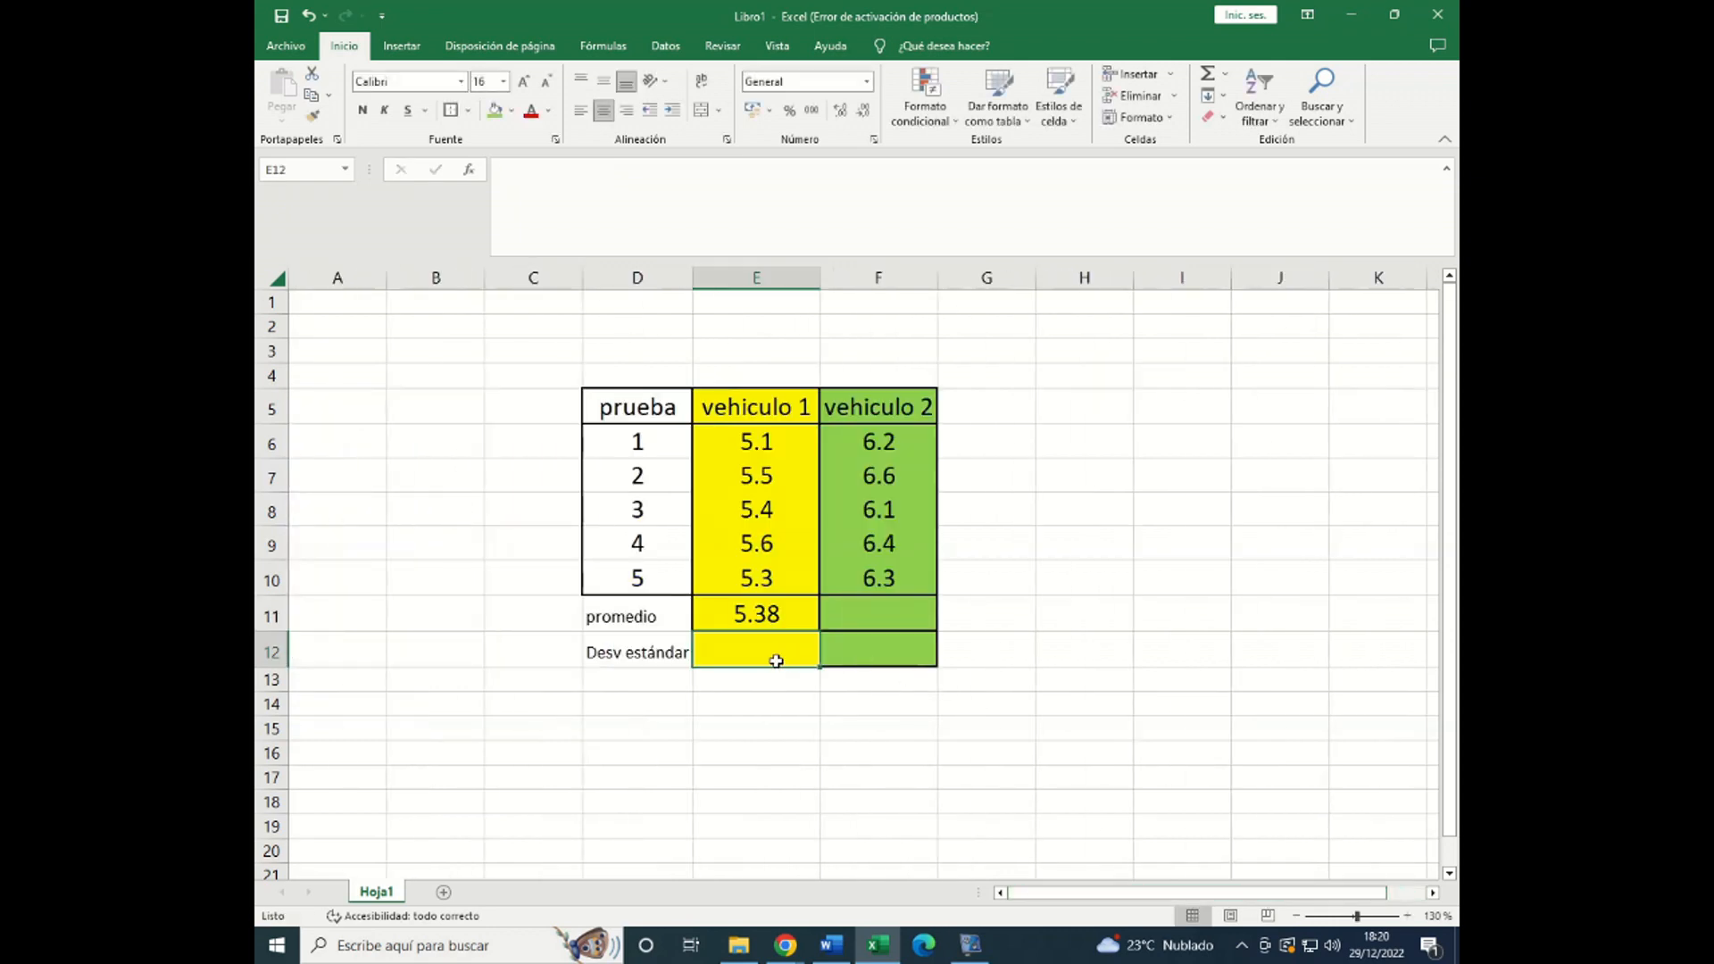
type("=")
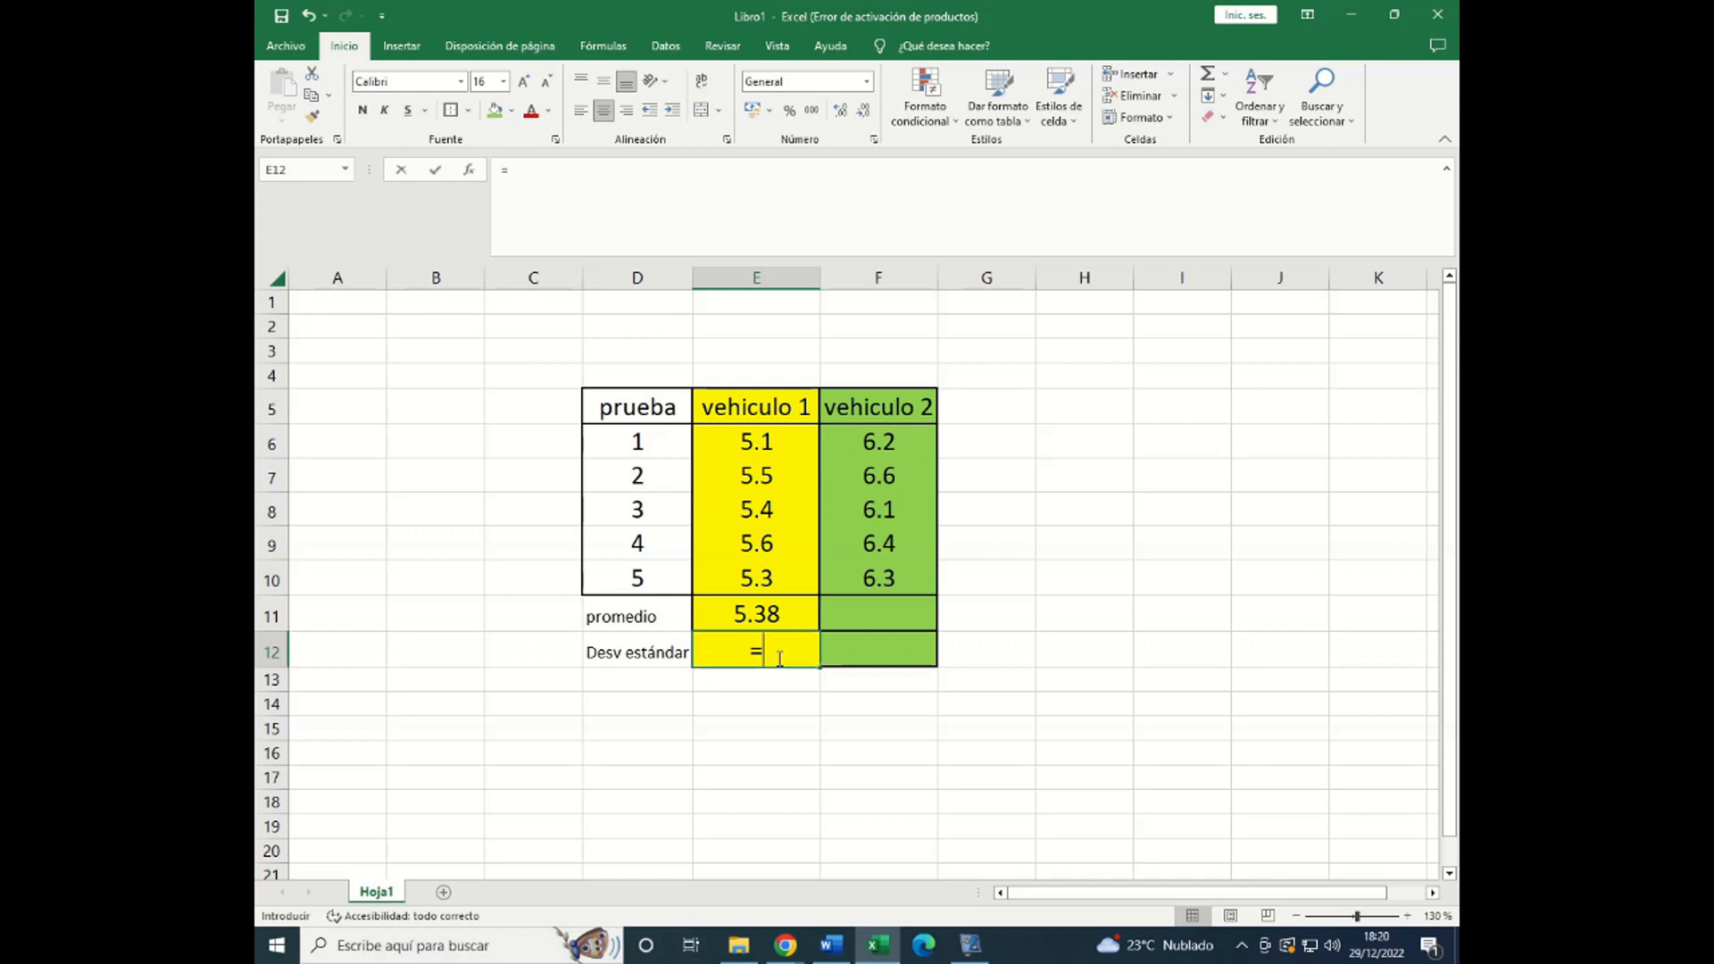
type("desc")
key("BackSpace")
type("v")
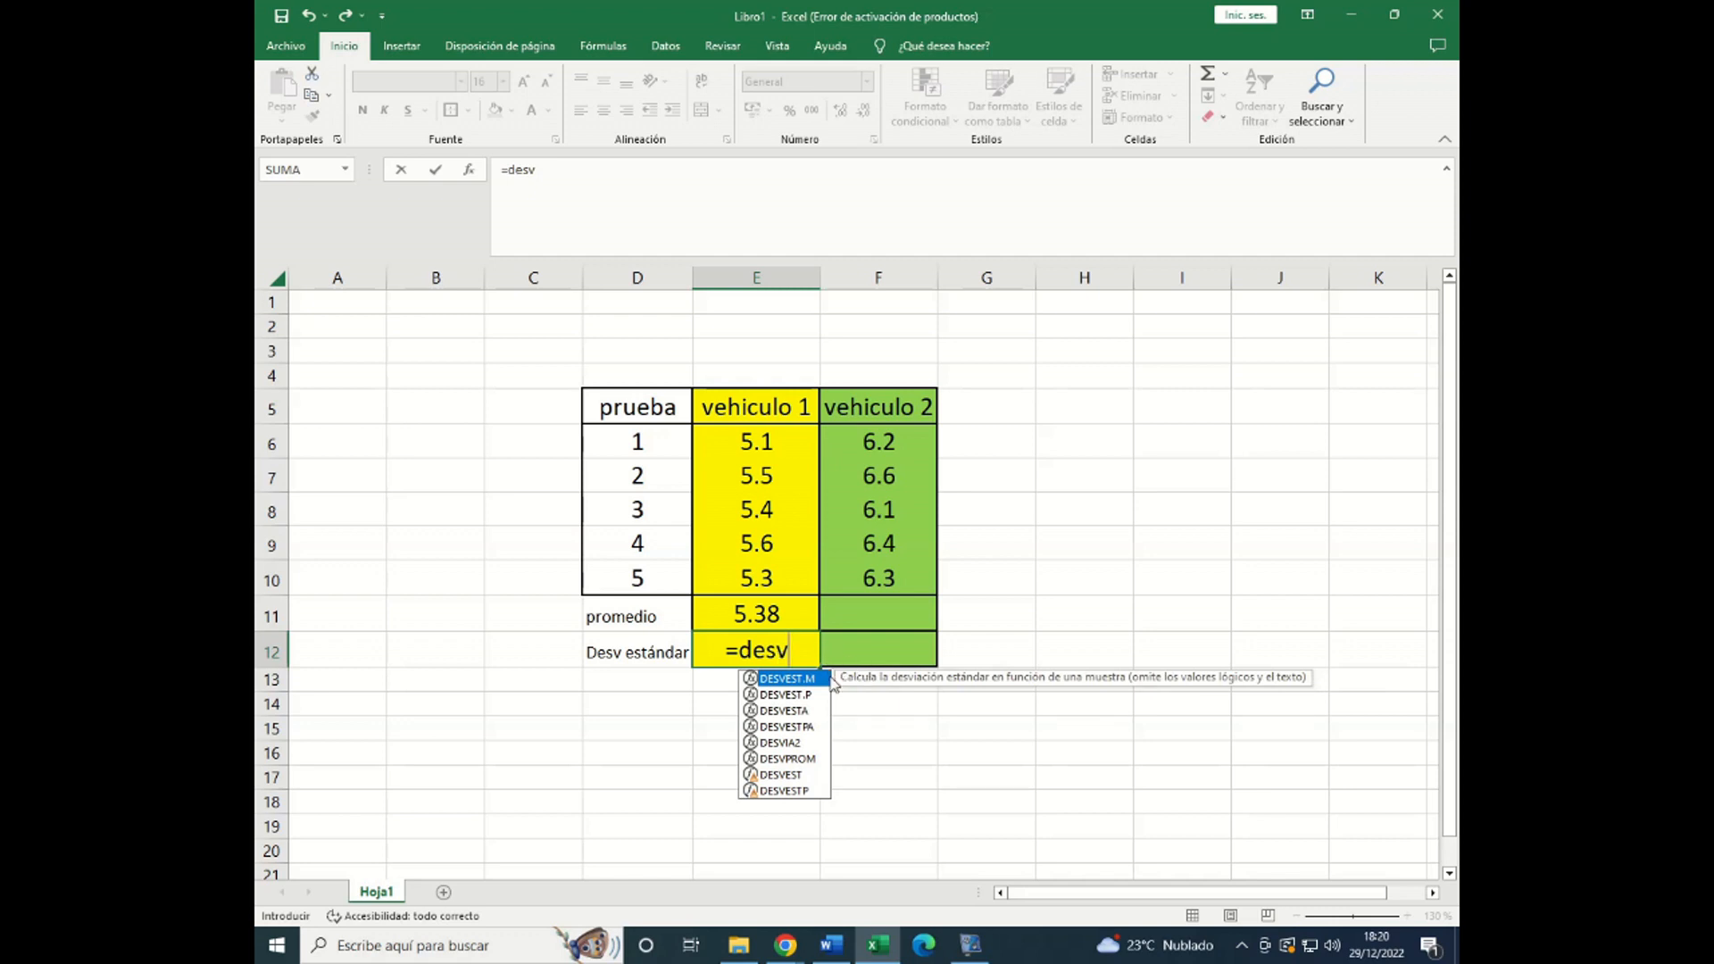
double_click(805, 680)
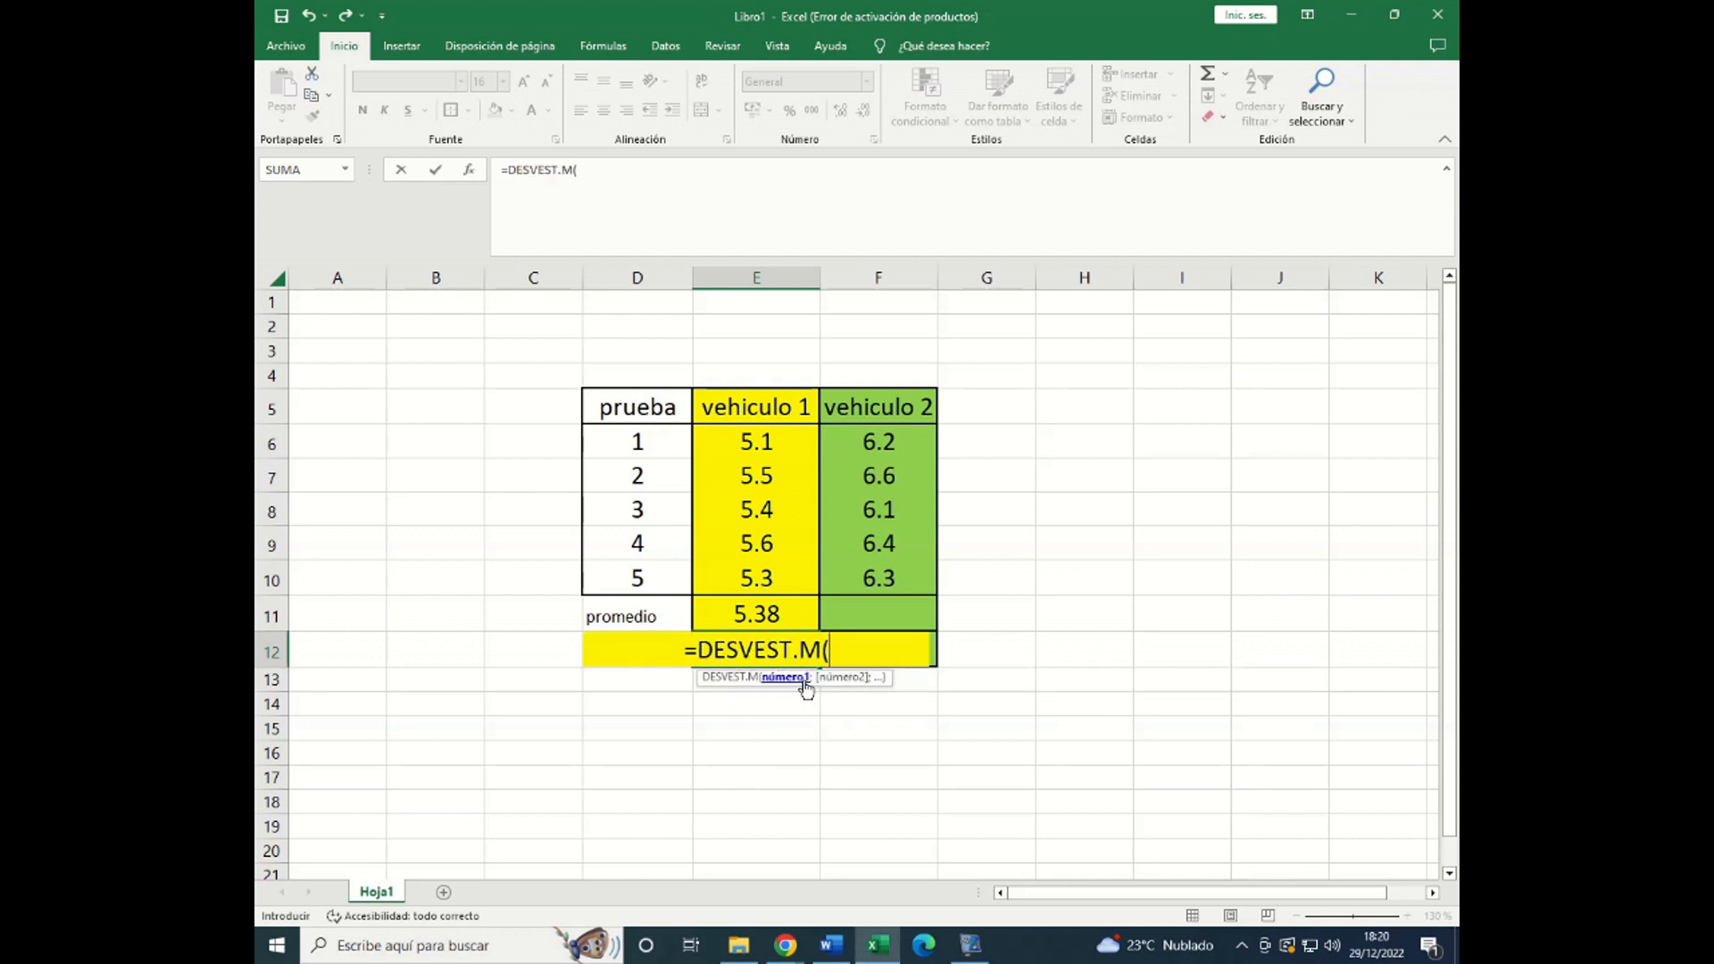
left_click_drag(747, 443, 730, 579)
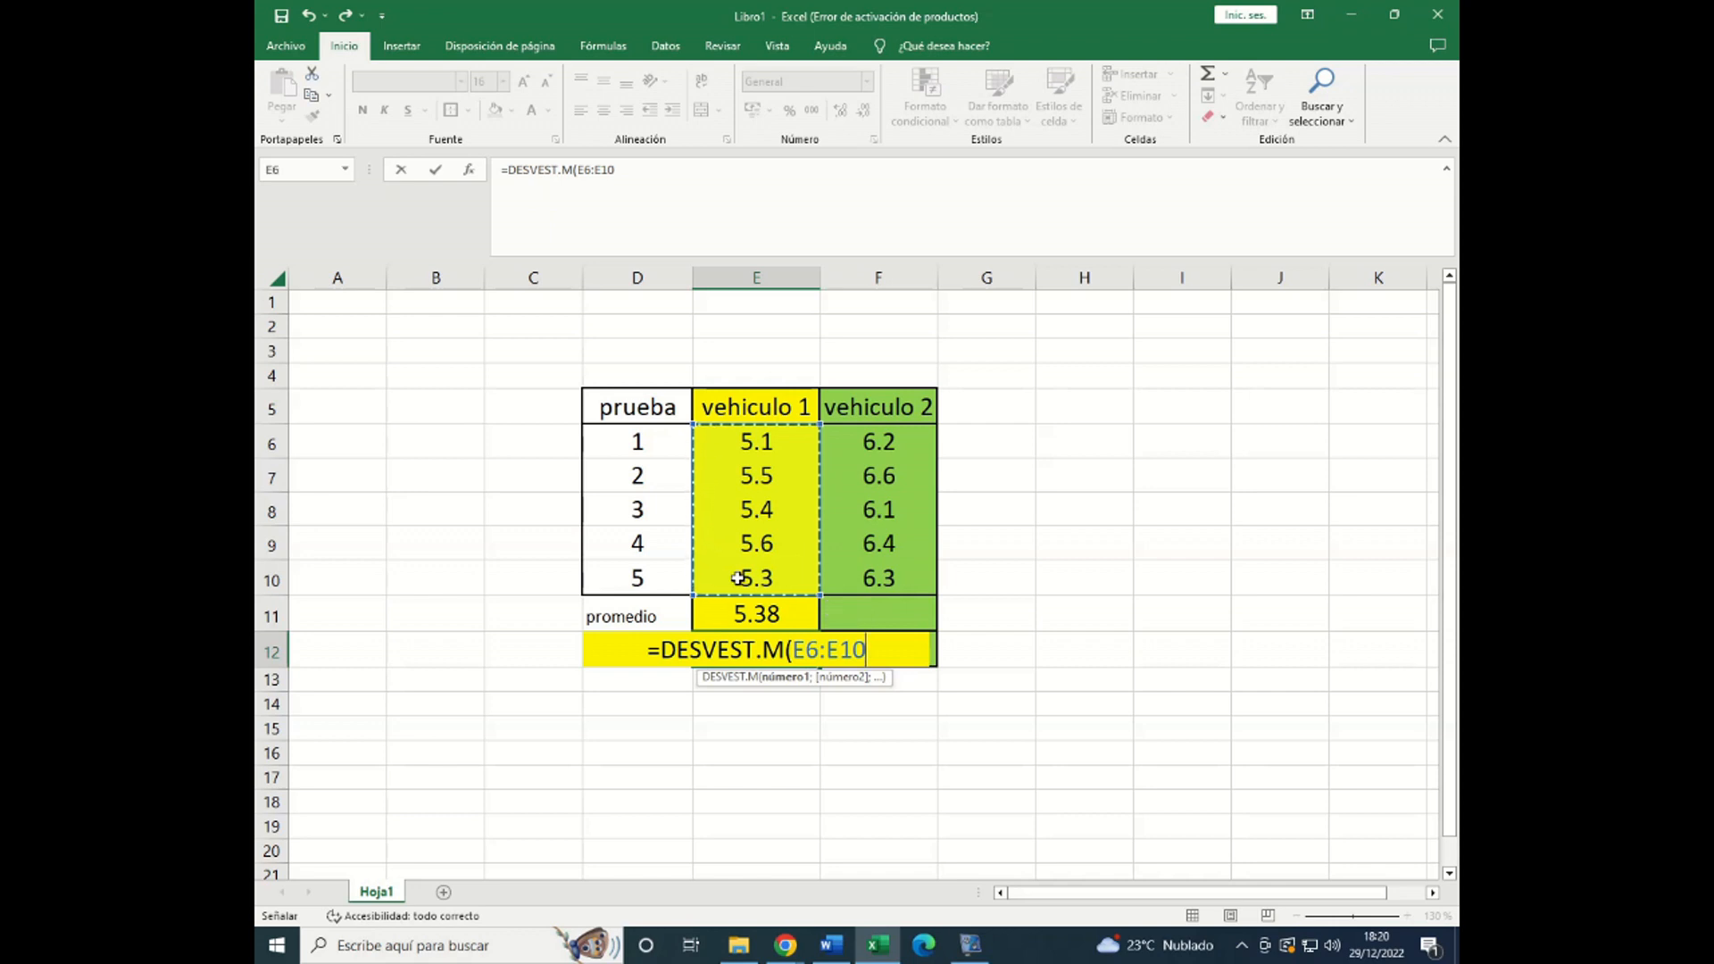
type(")")
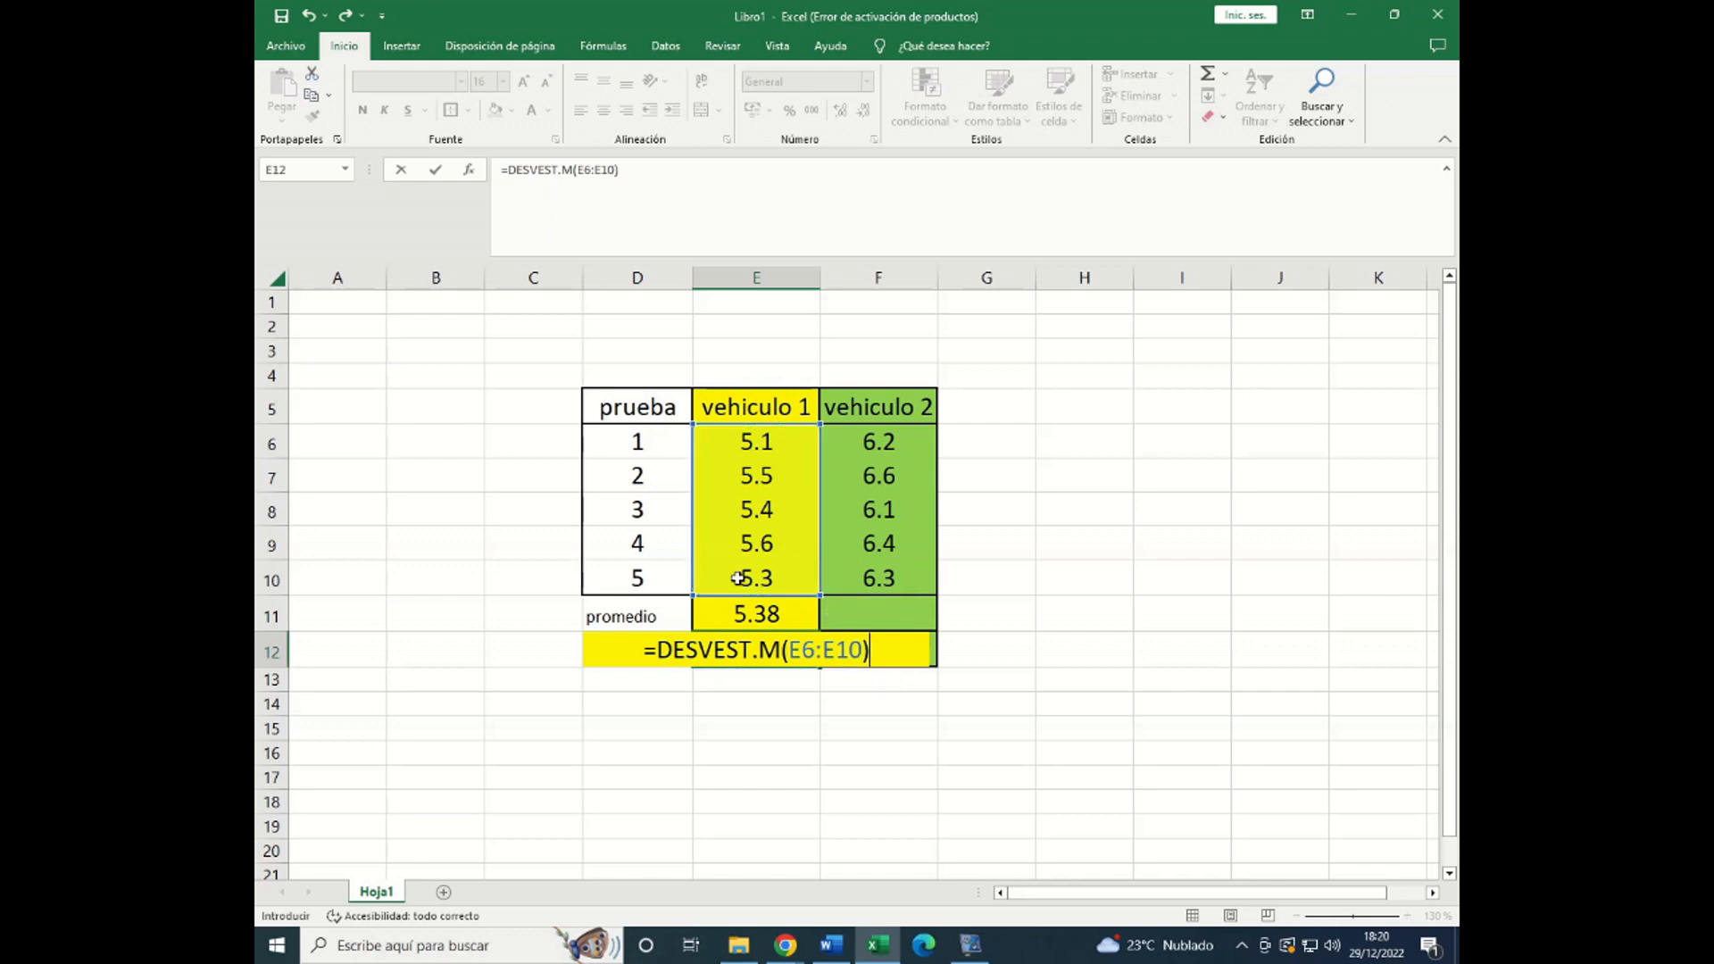
key("Return")
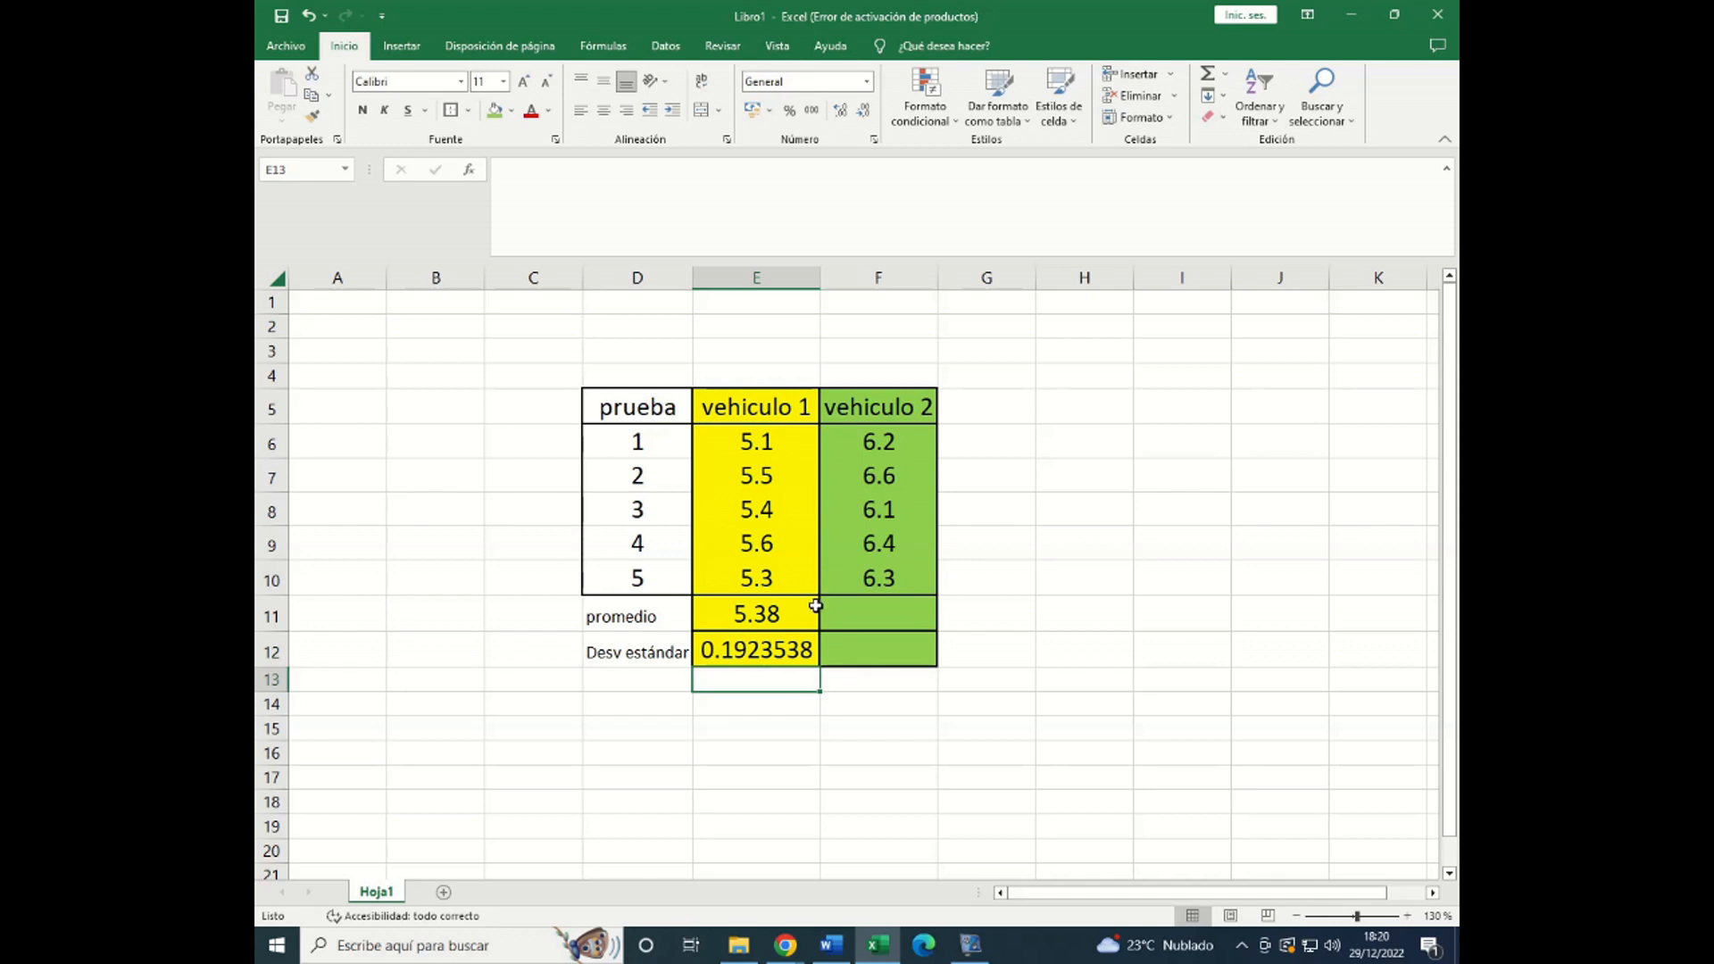
- Copy the average and standard deviation formulas from E11:E12 across to the vehiculo 2 cells F11:F12
left_click_drag(803, 613, 937, 669)
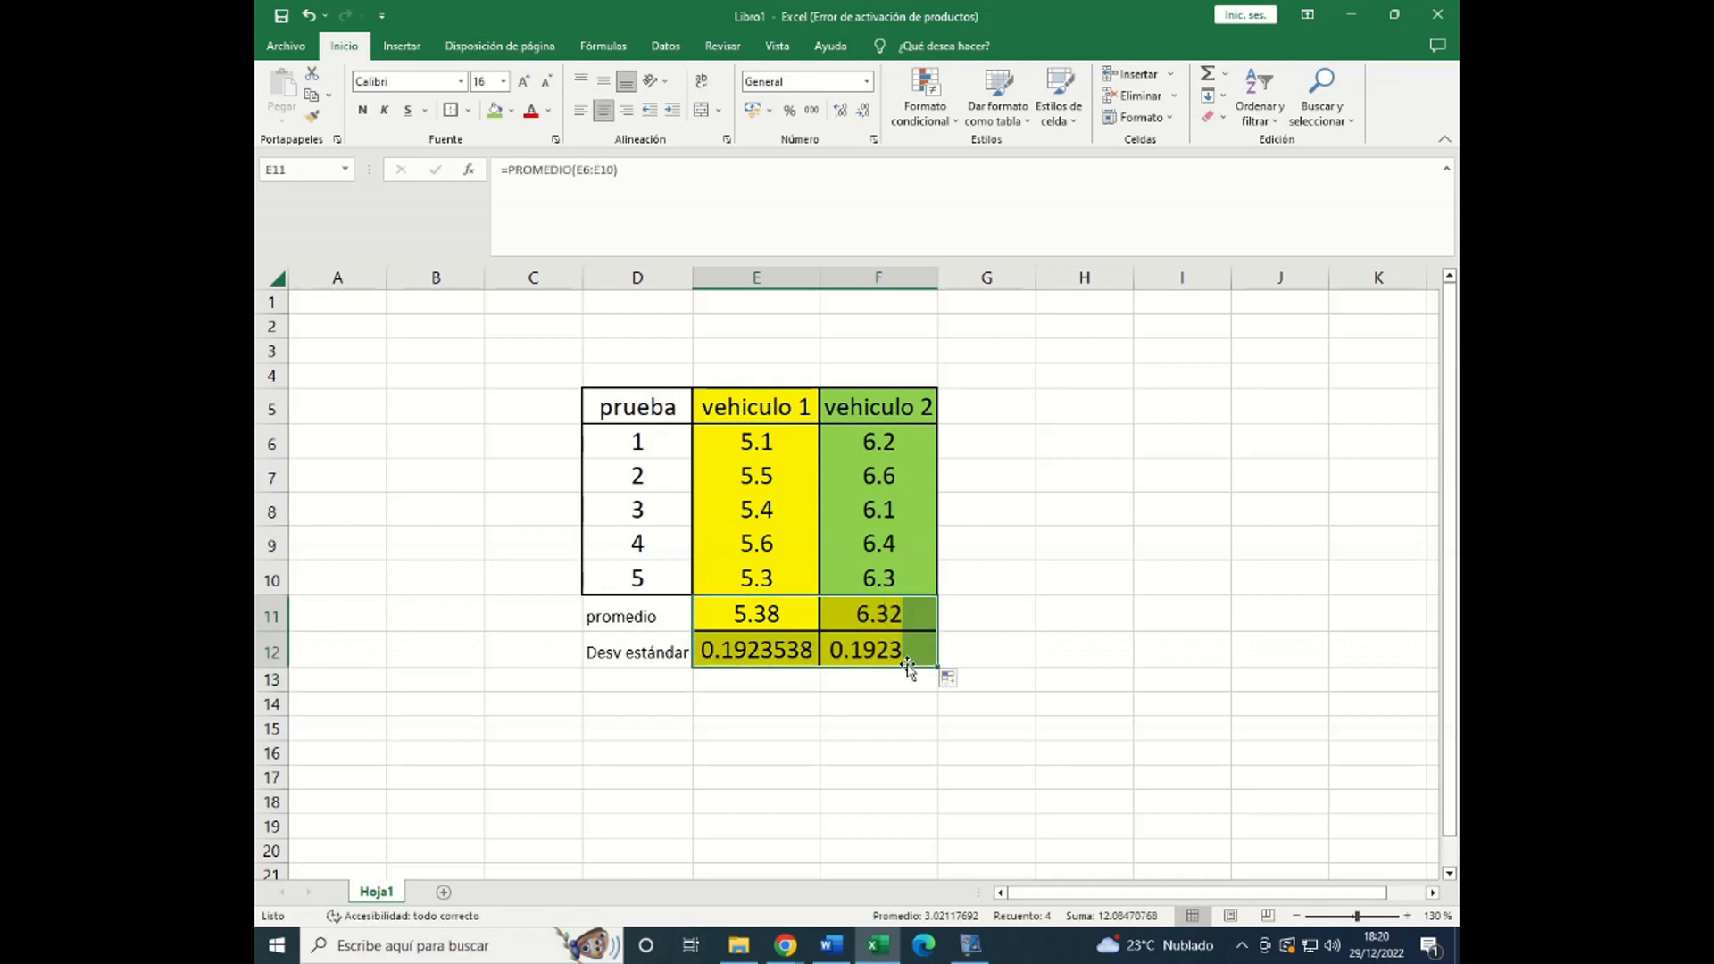
left_click(986, 744)
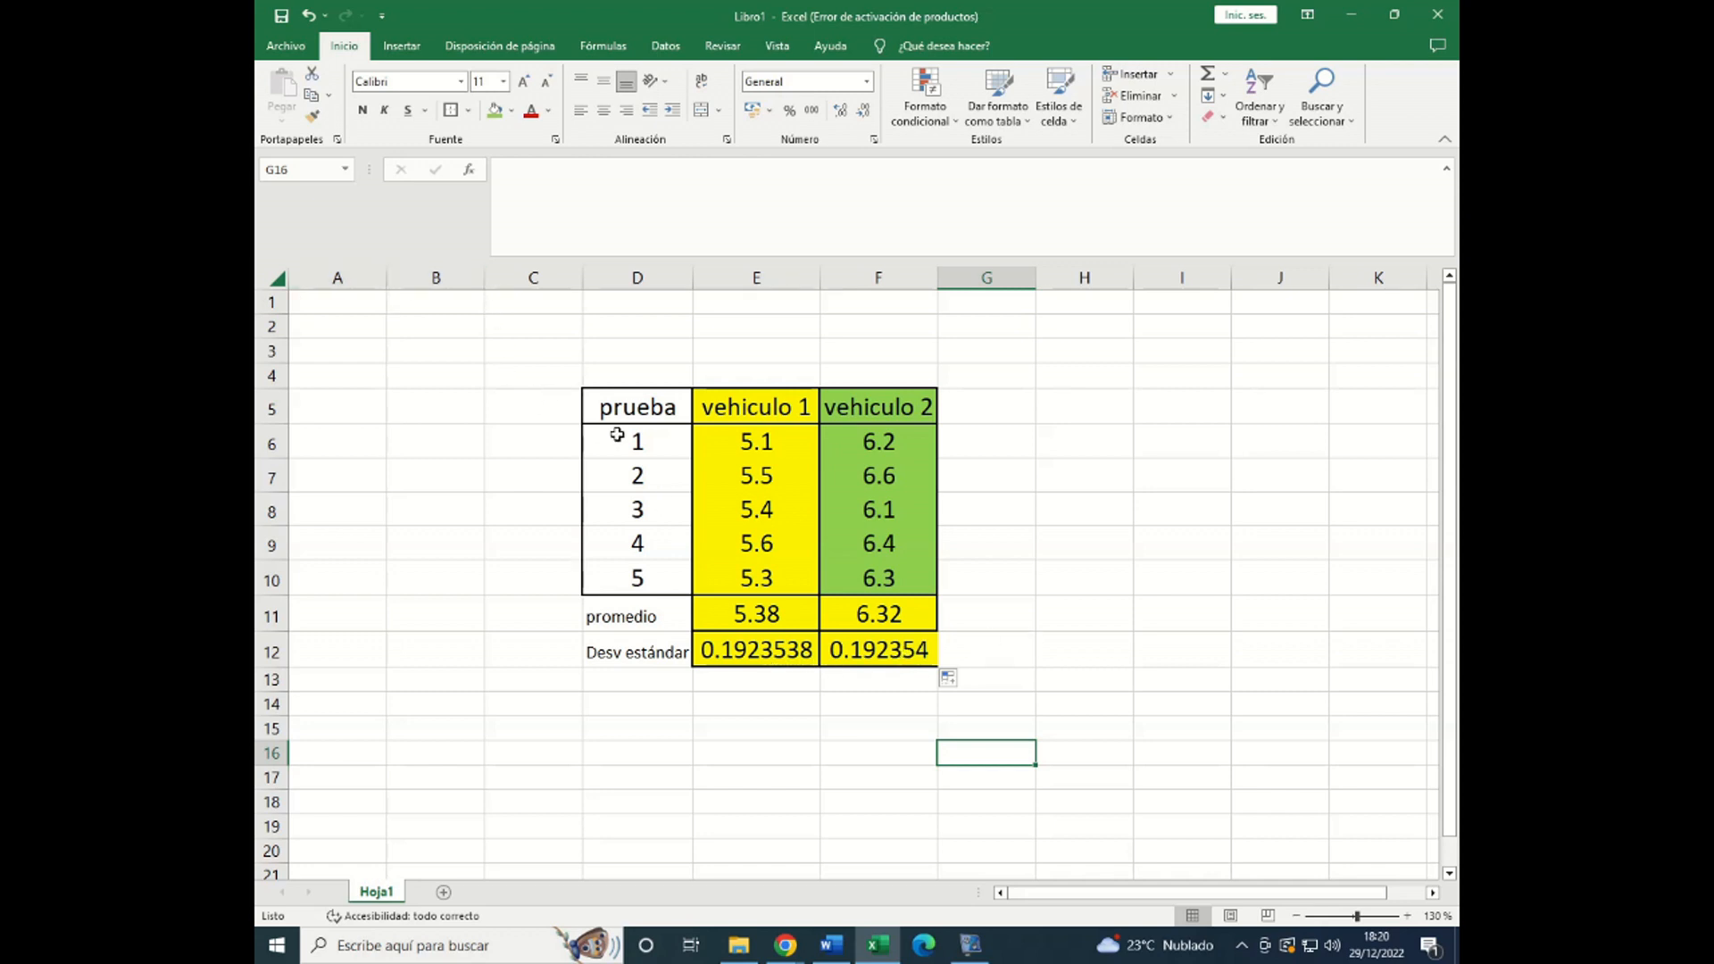
- Delete the empty columns B and C before the test data table
left_click_drag(1121, 896, 1392, 899)
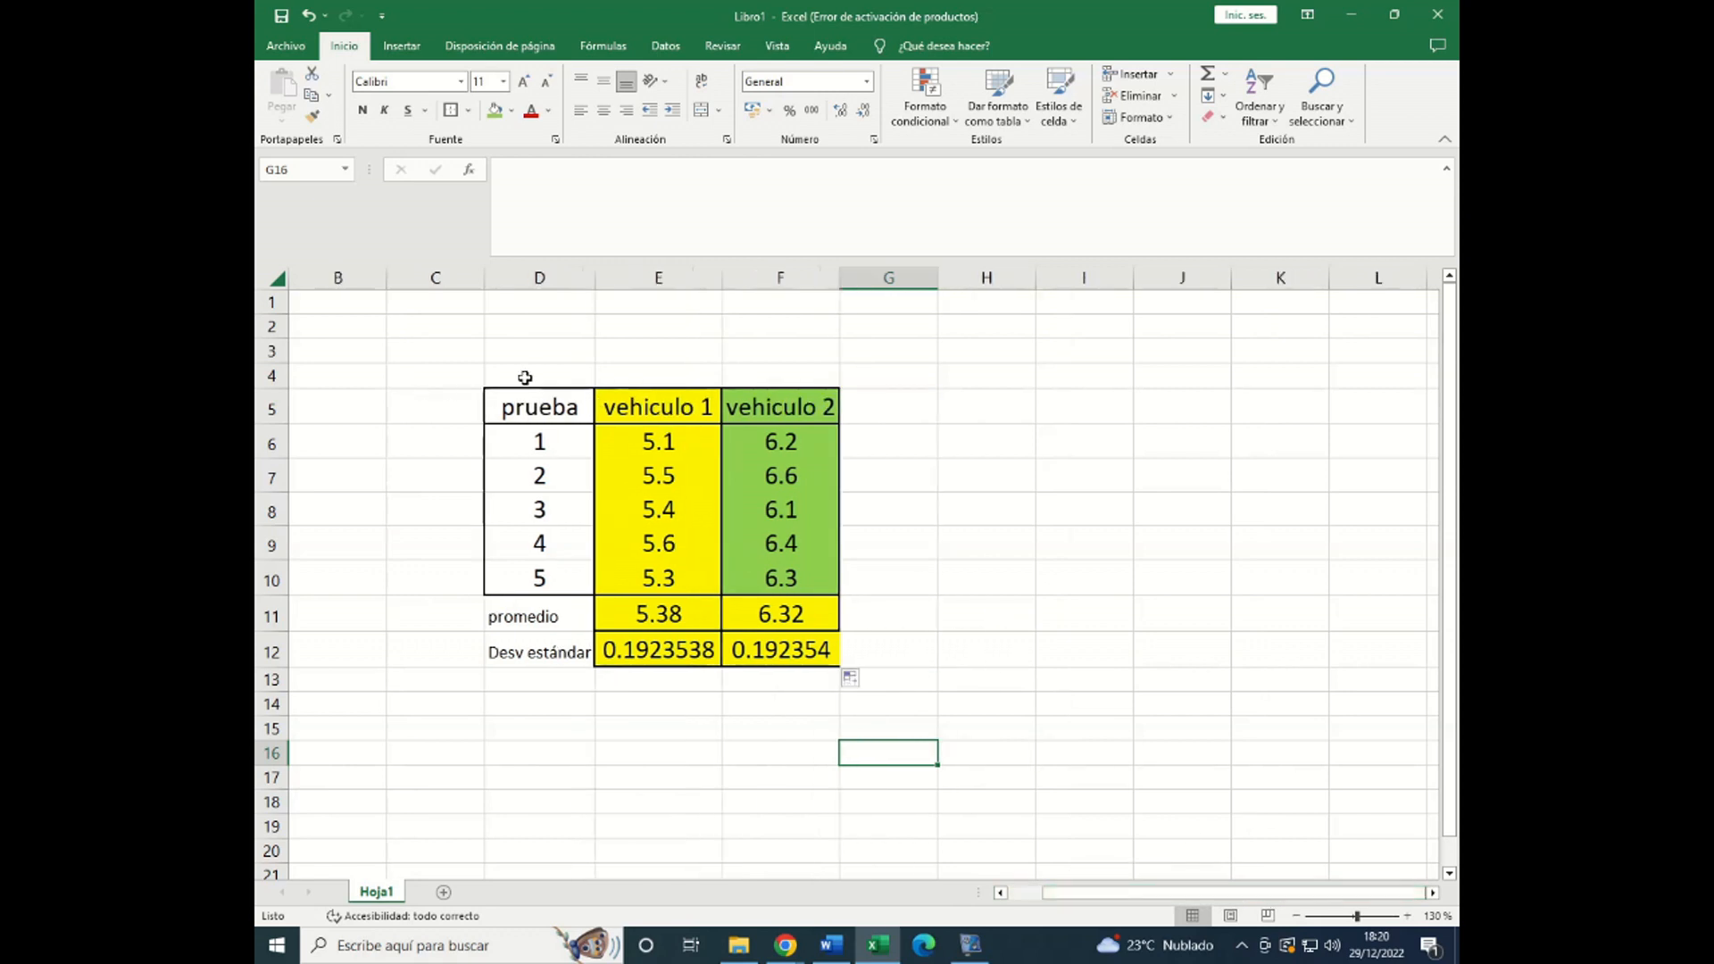
left_click_drag(338, 280, 413, 287)
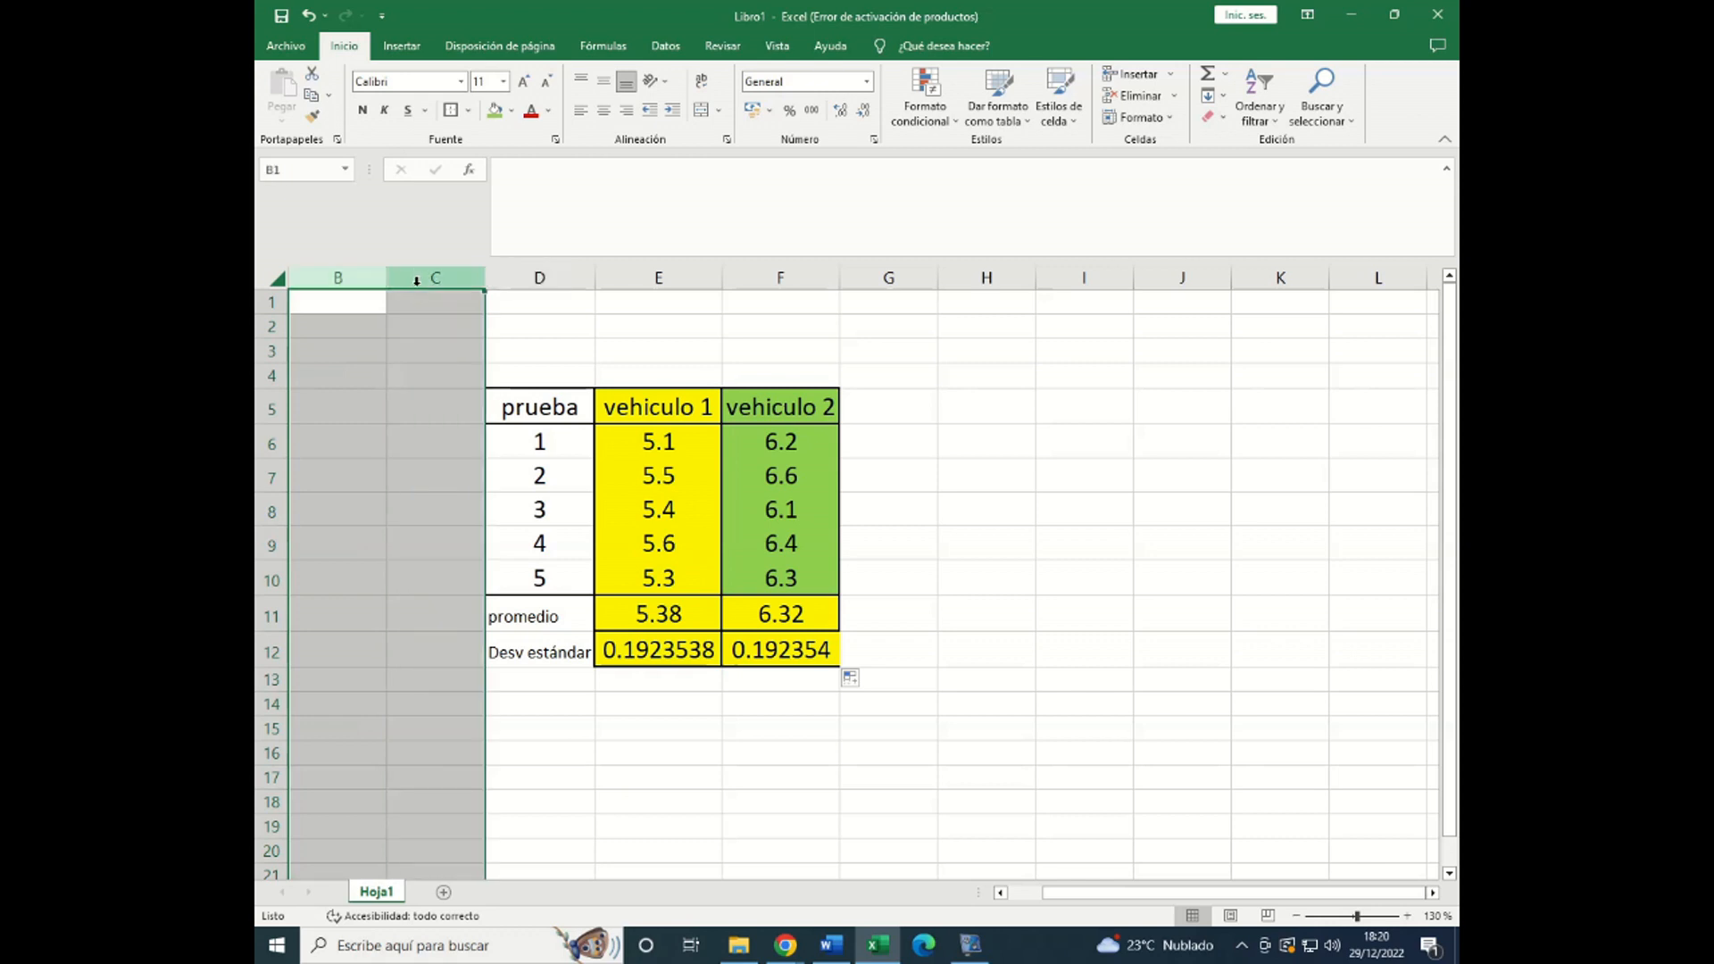
right_click(418, 284)
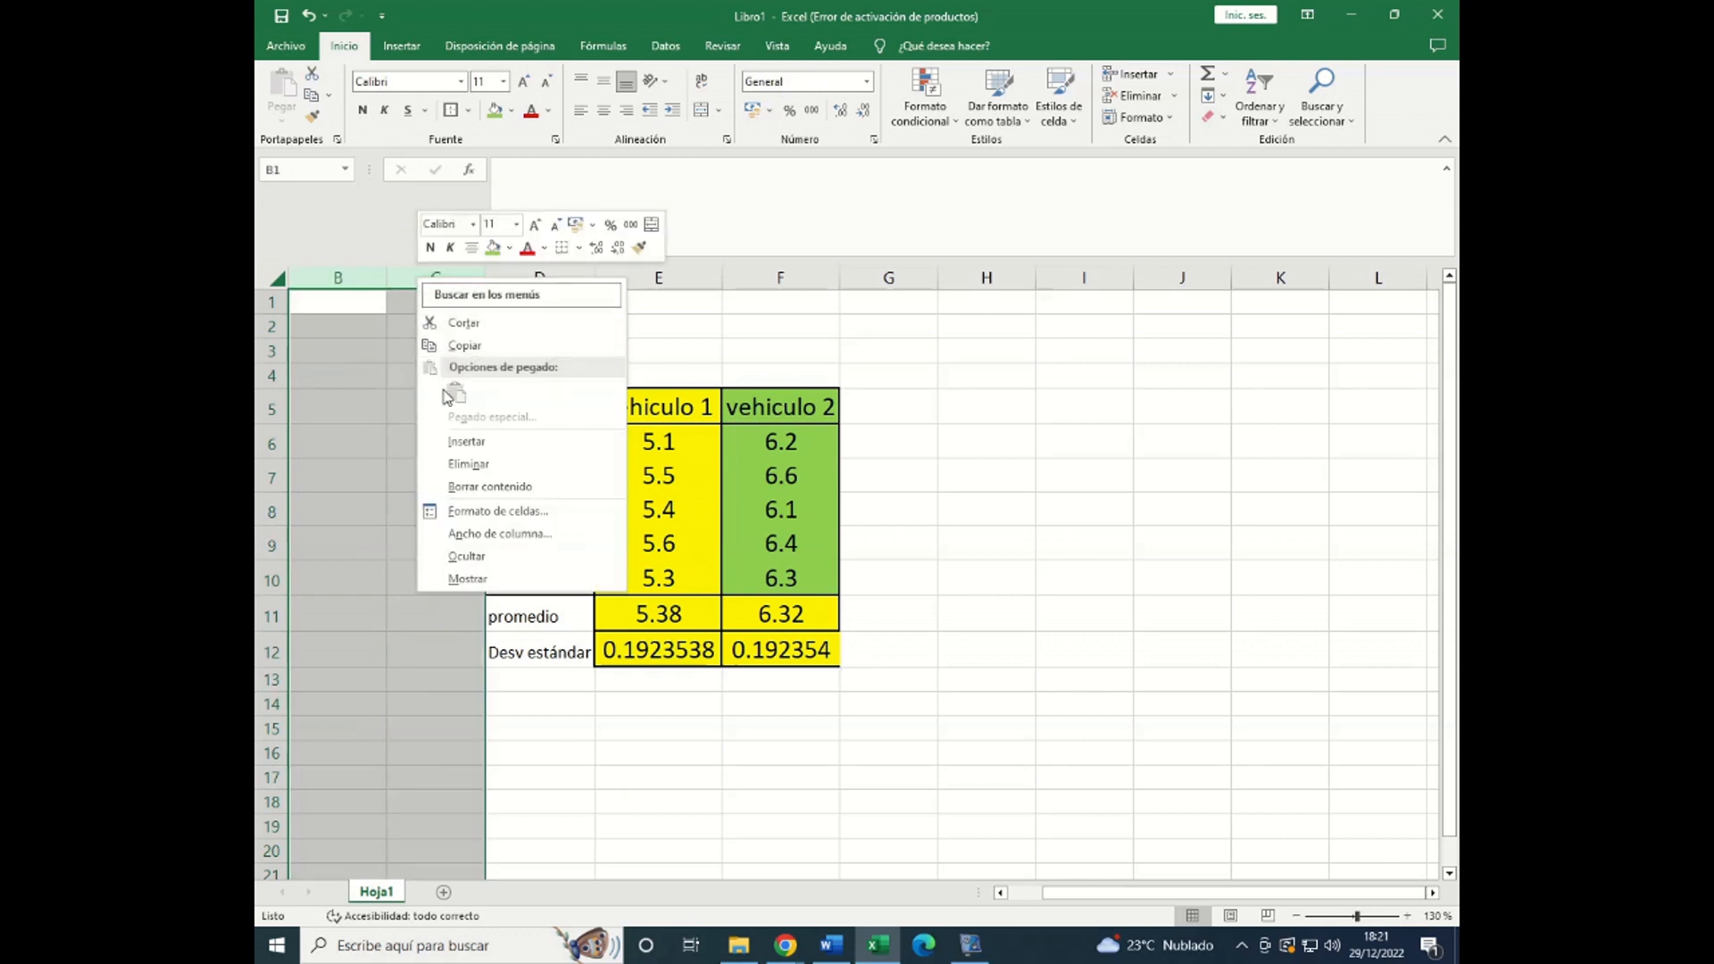
left_click(473, 463)
left_click(948, 571)
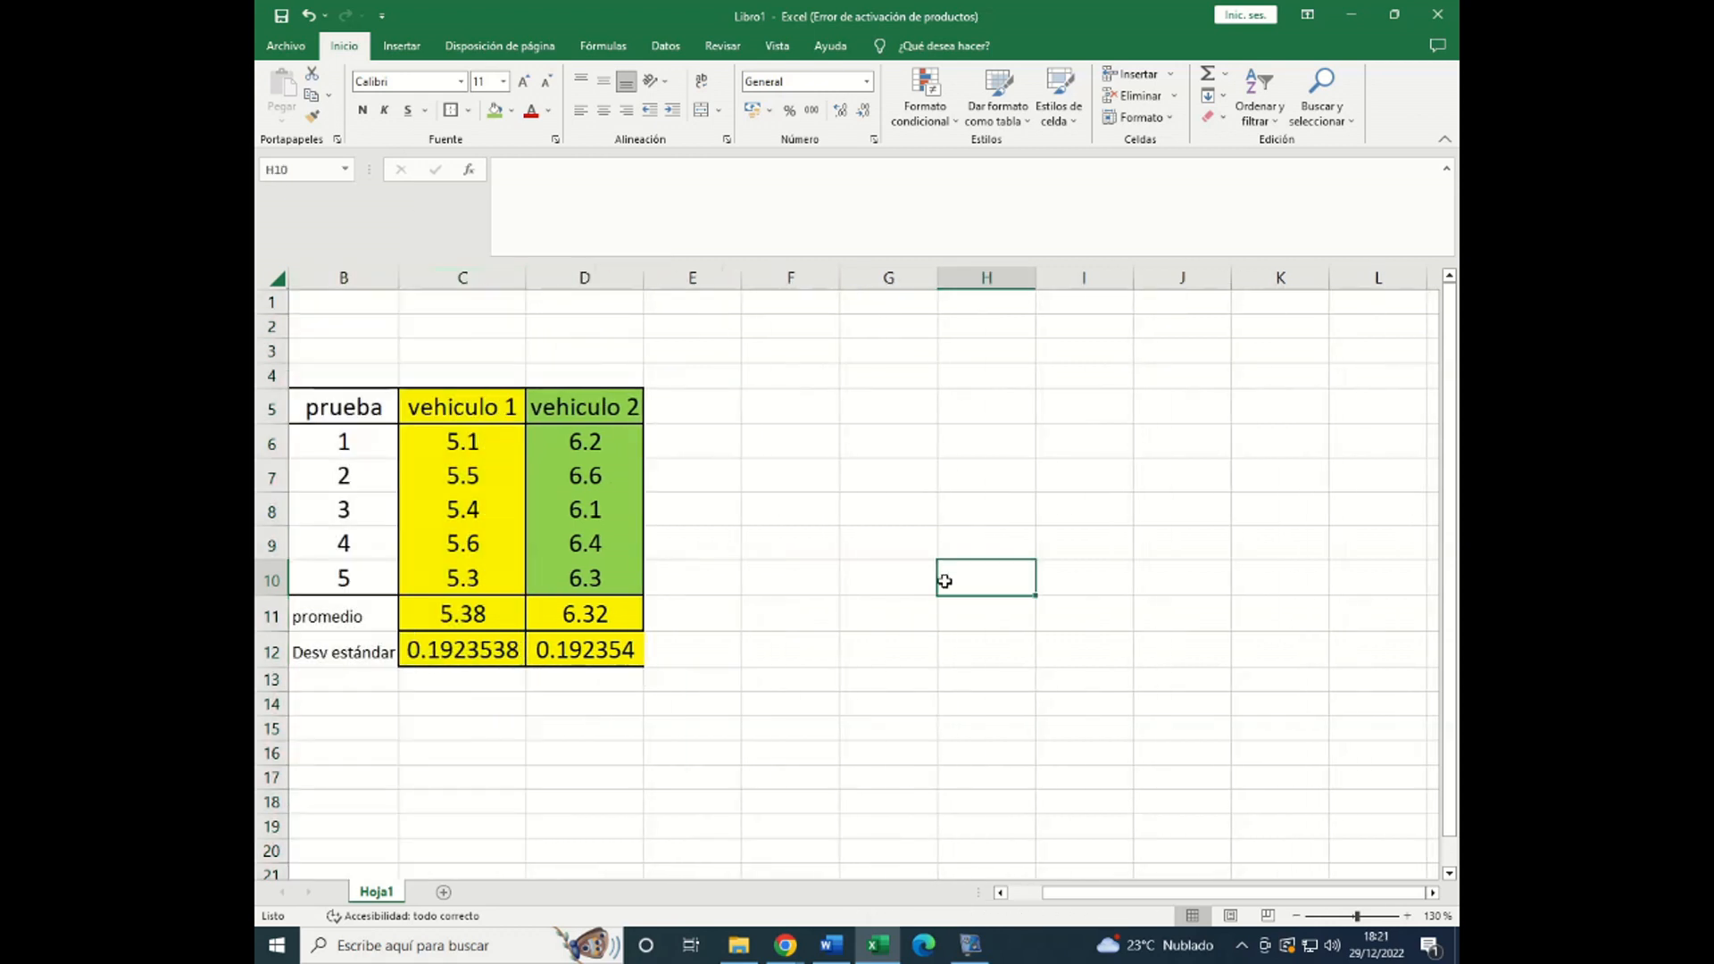
- Insert a scatter chart with straight lines and markers from B5:D10 and place it beside the table, clear of the data
left_click_drag(330, 406, 631, 582)
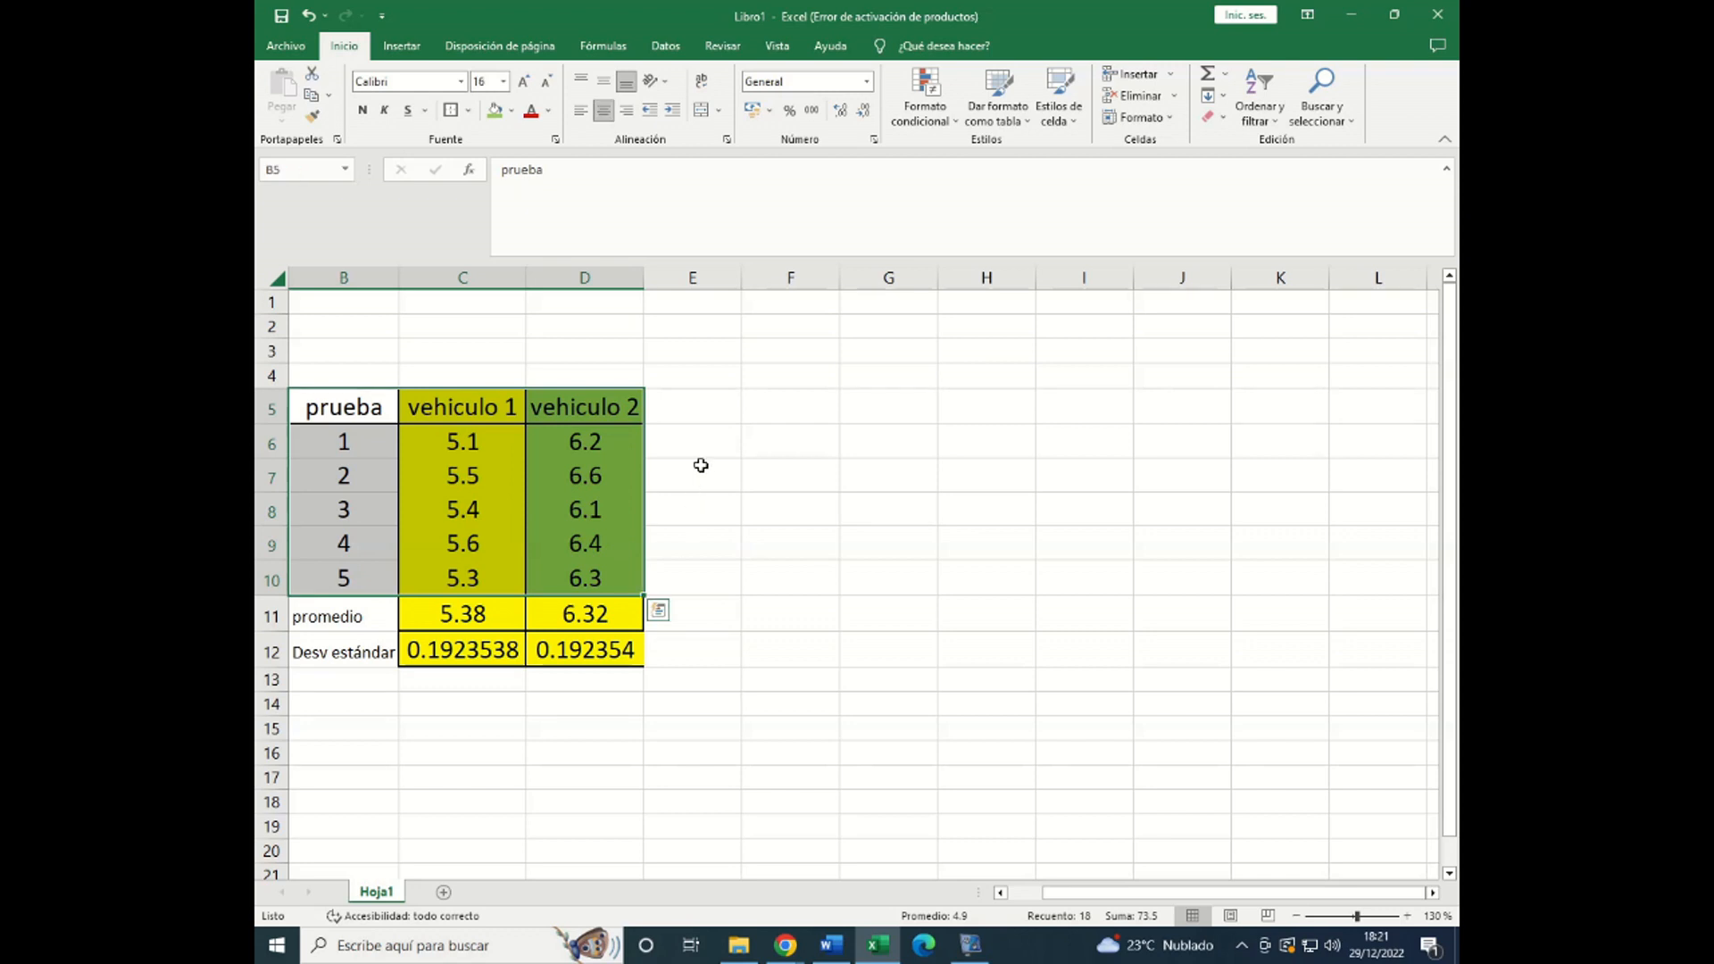
left_click(398, 47)
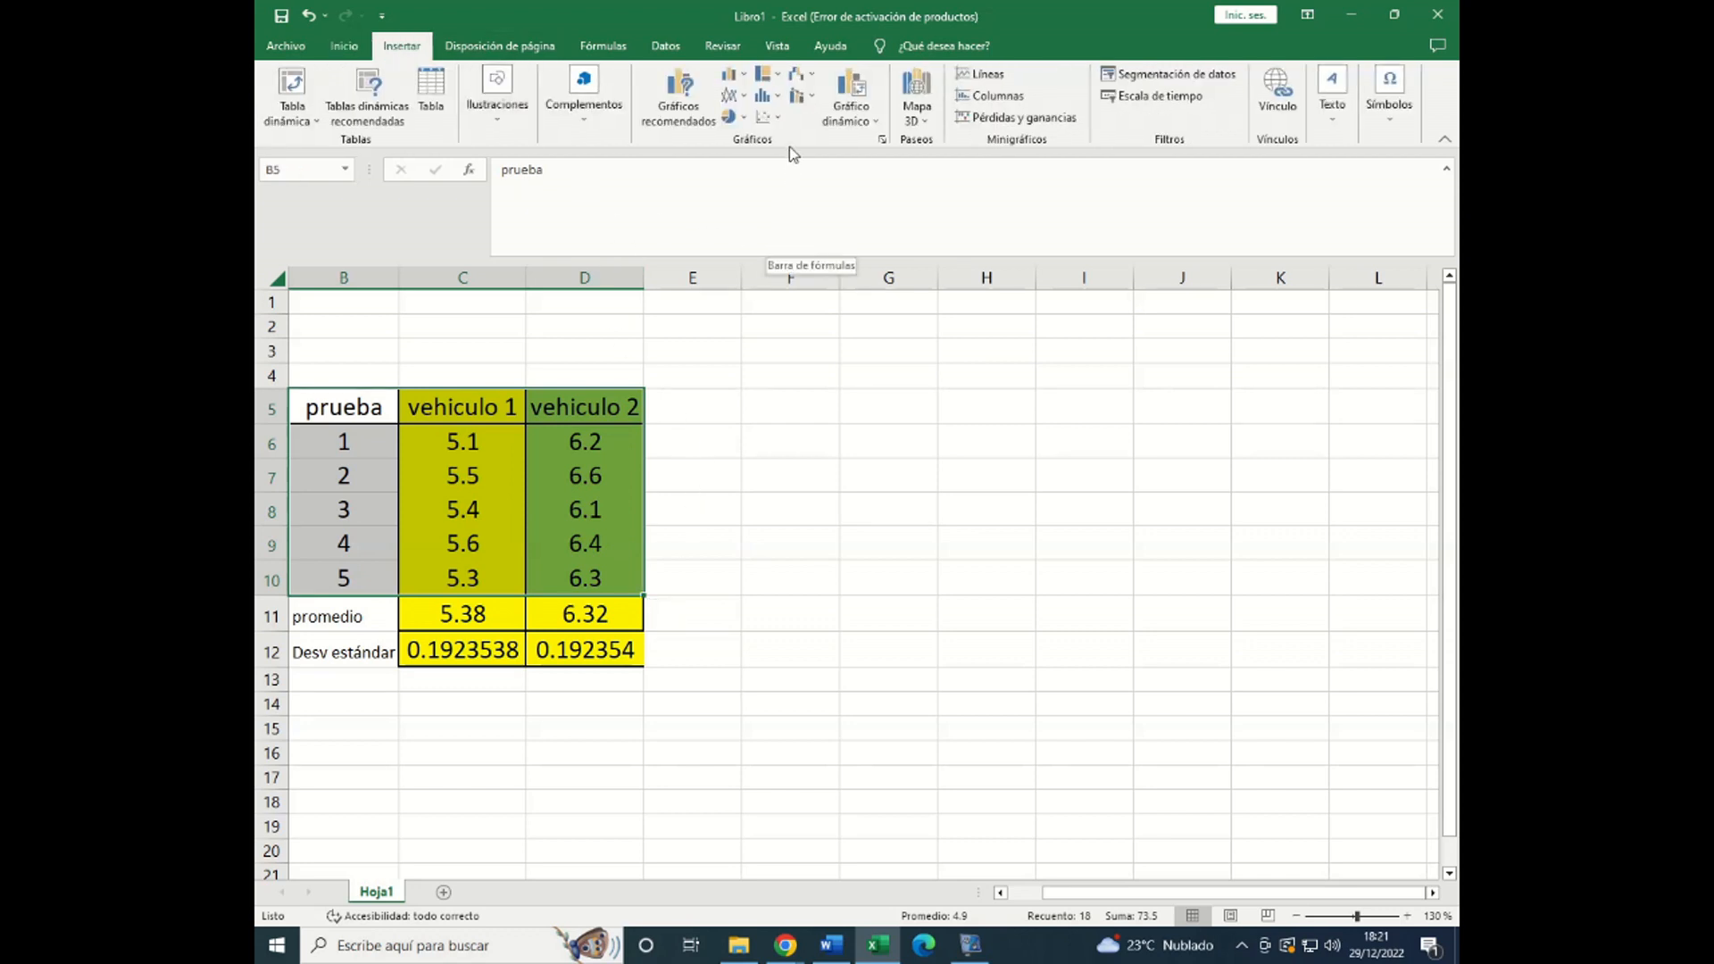
left_click(779, 120)
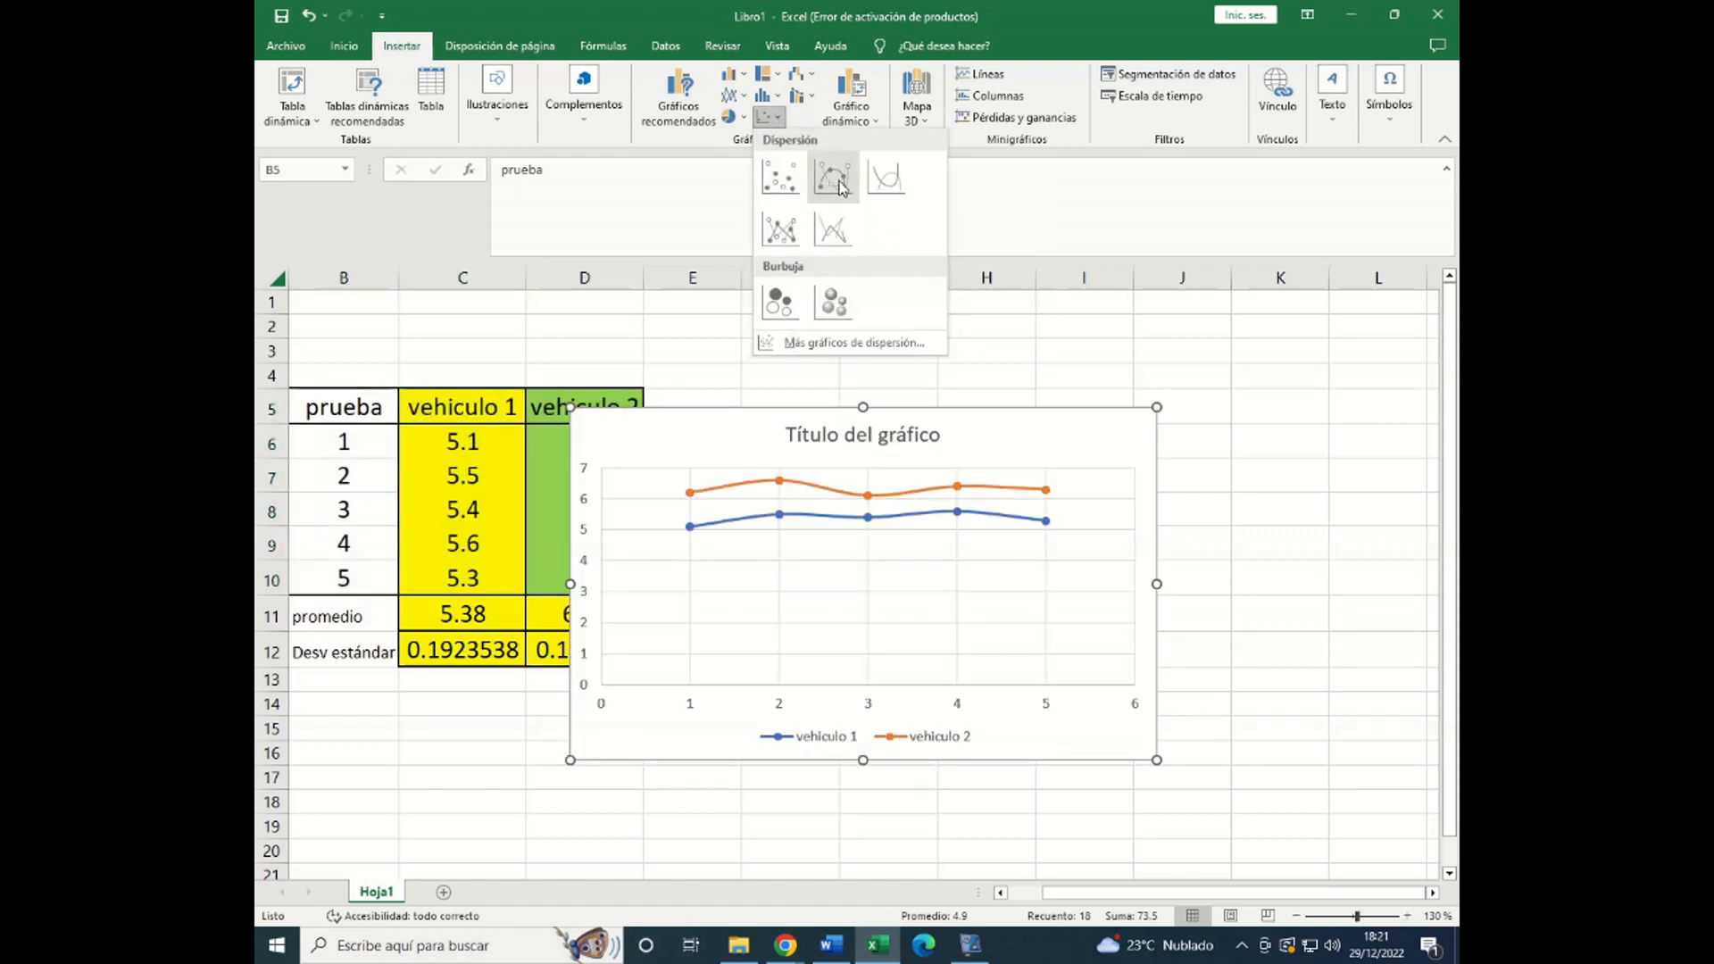
left_click(779, 231)
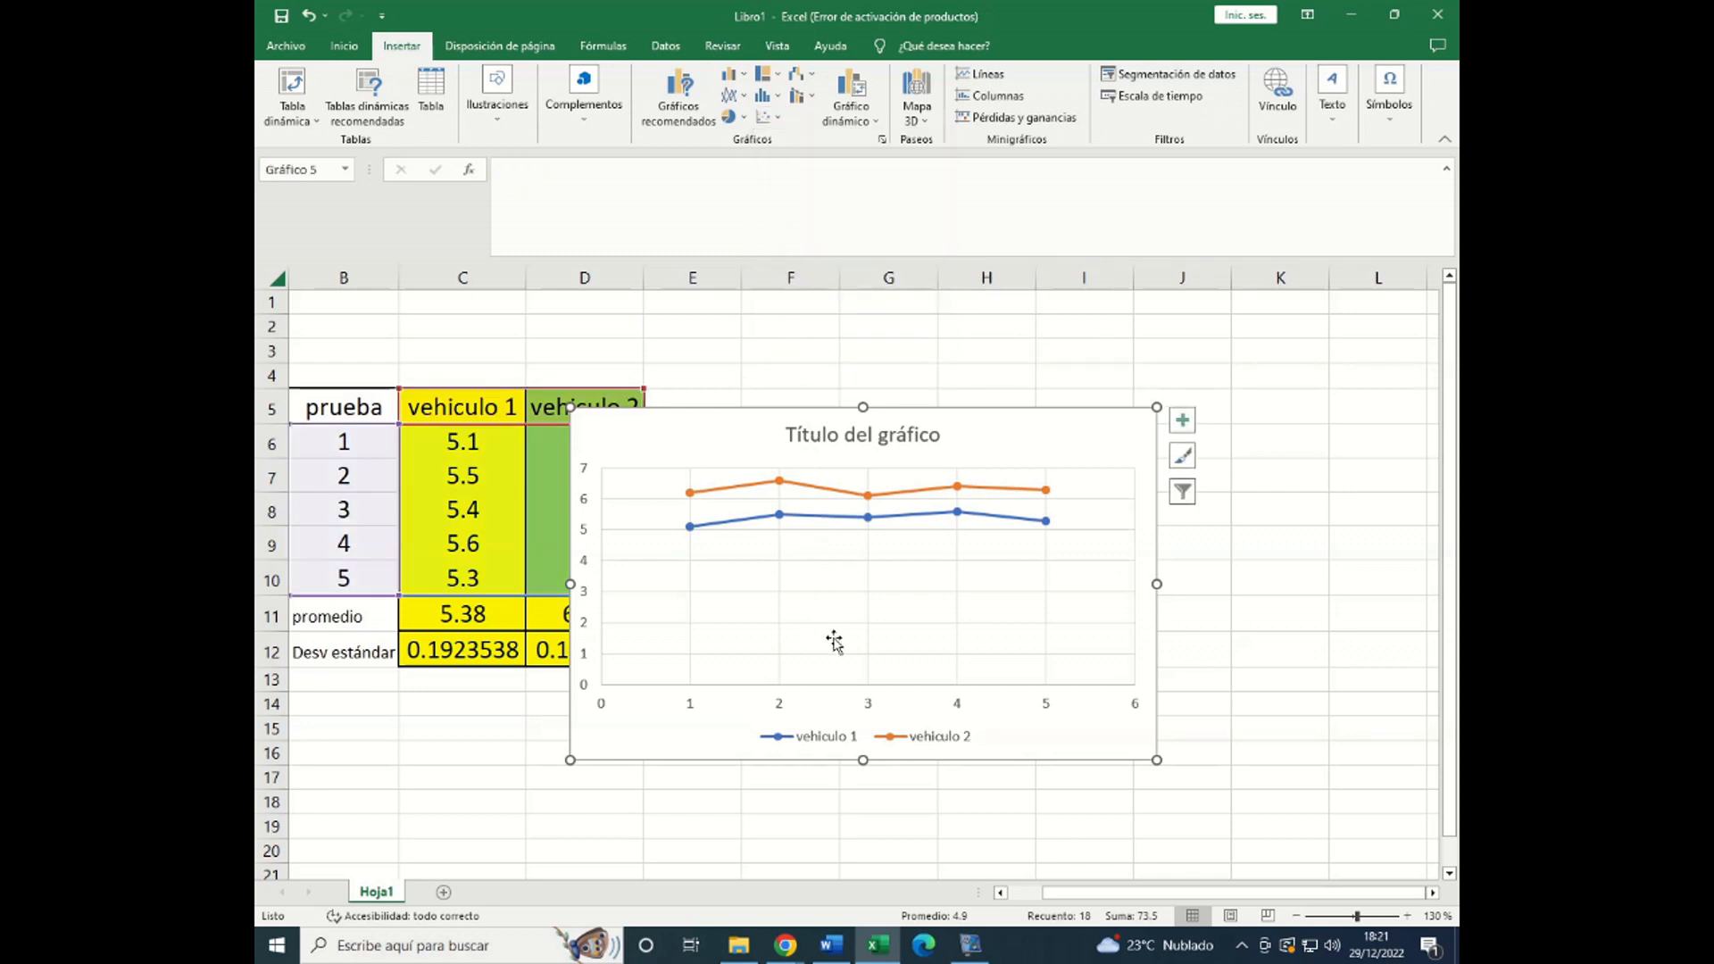
left_click_drag(1023, 419, 1246, 371)
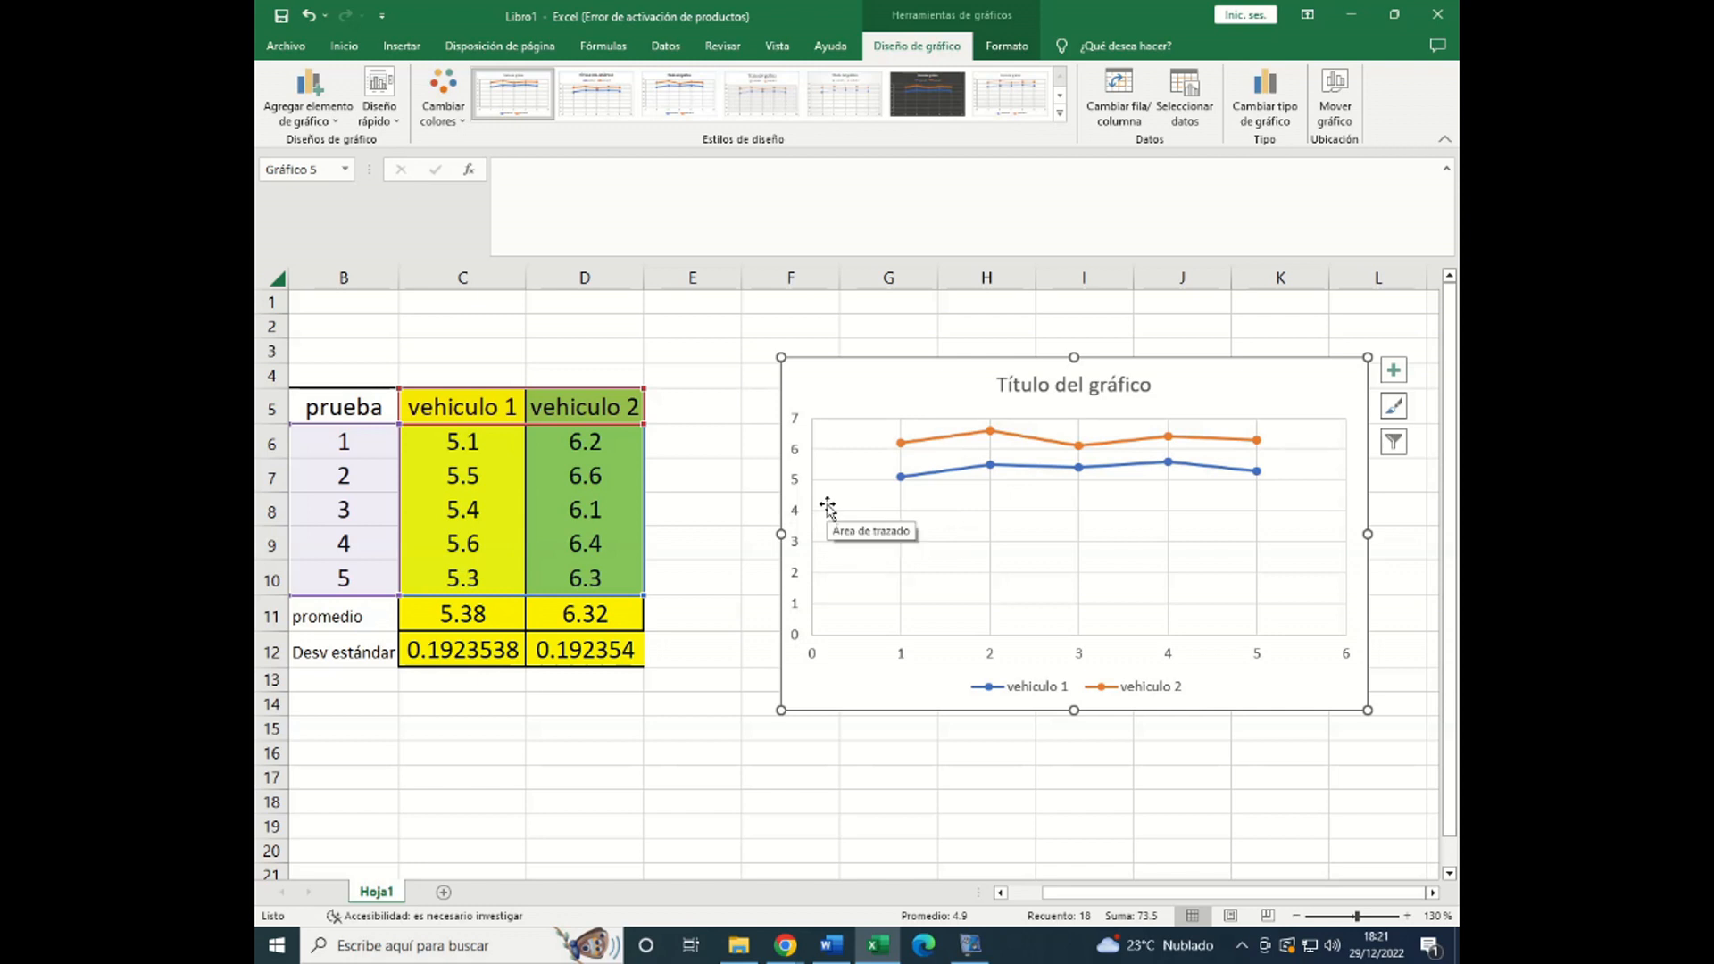
- Set the minimum bound of the chart's vertical axis to 4.5 and close the axis formatting options
double_click(797, 639)
left_click_drag(1336, 444, 1299, 449)
type("4.5")
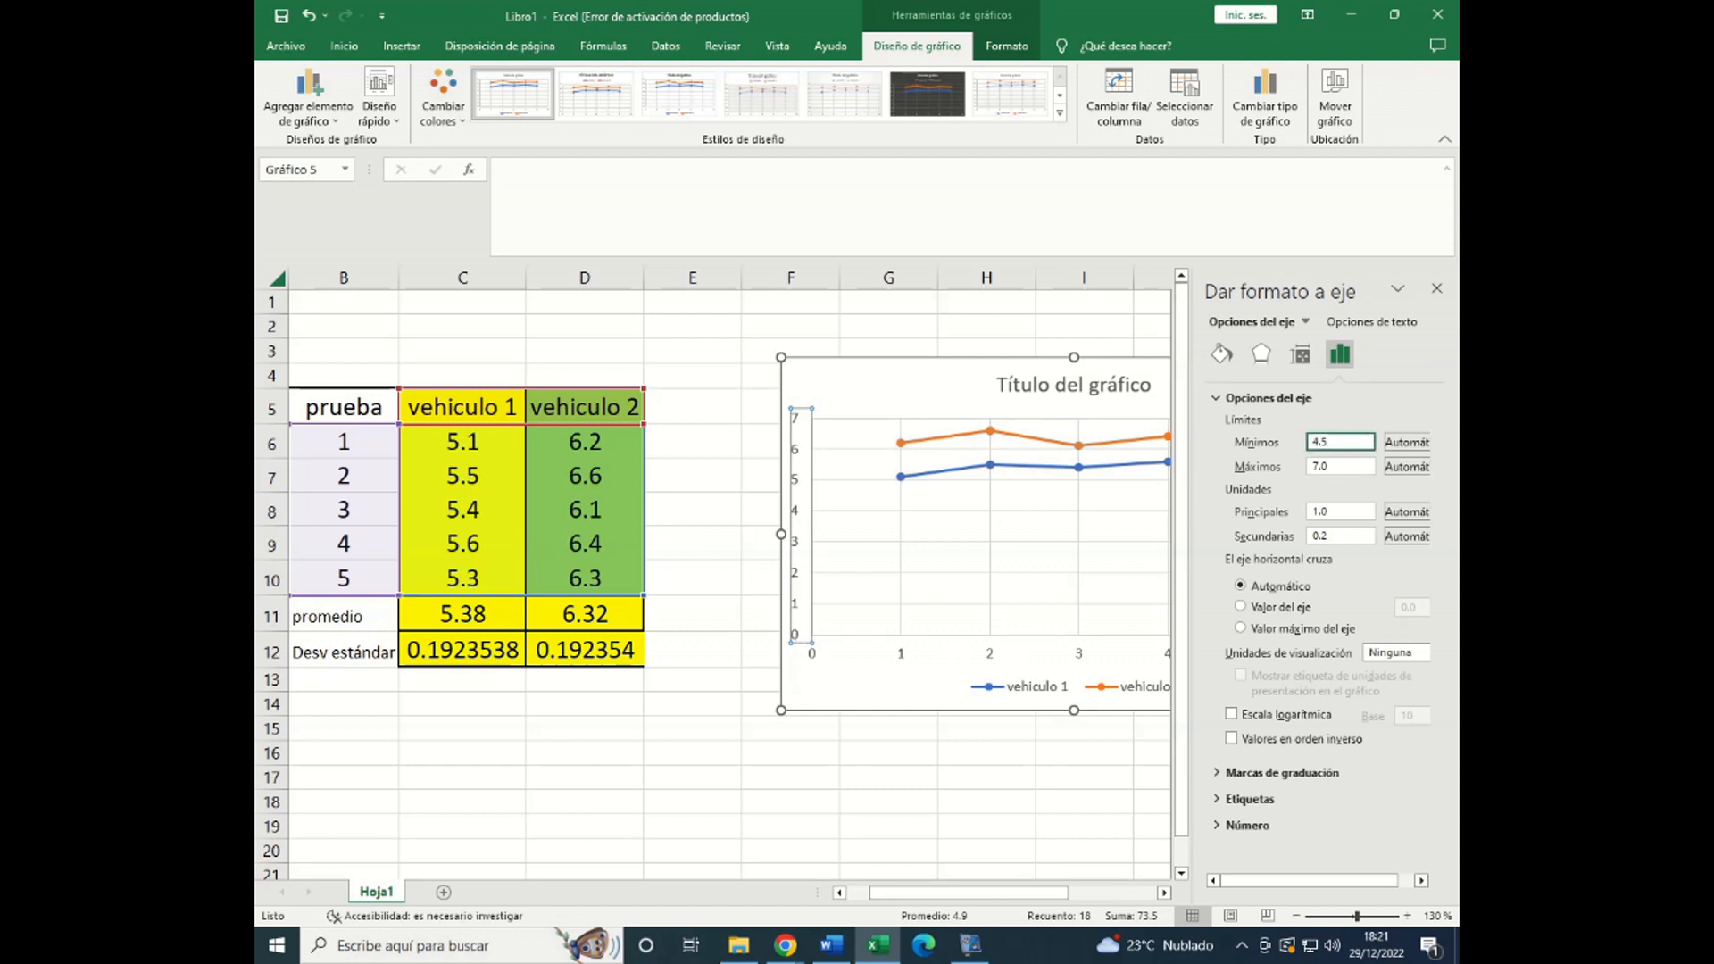
key("Return")
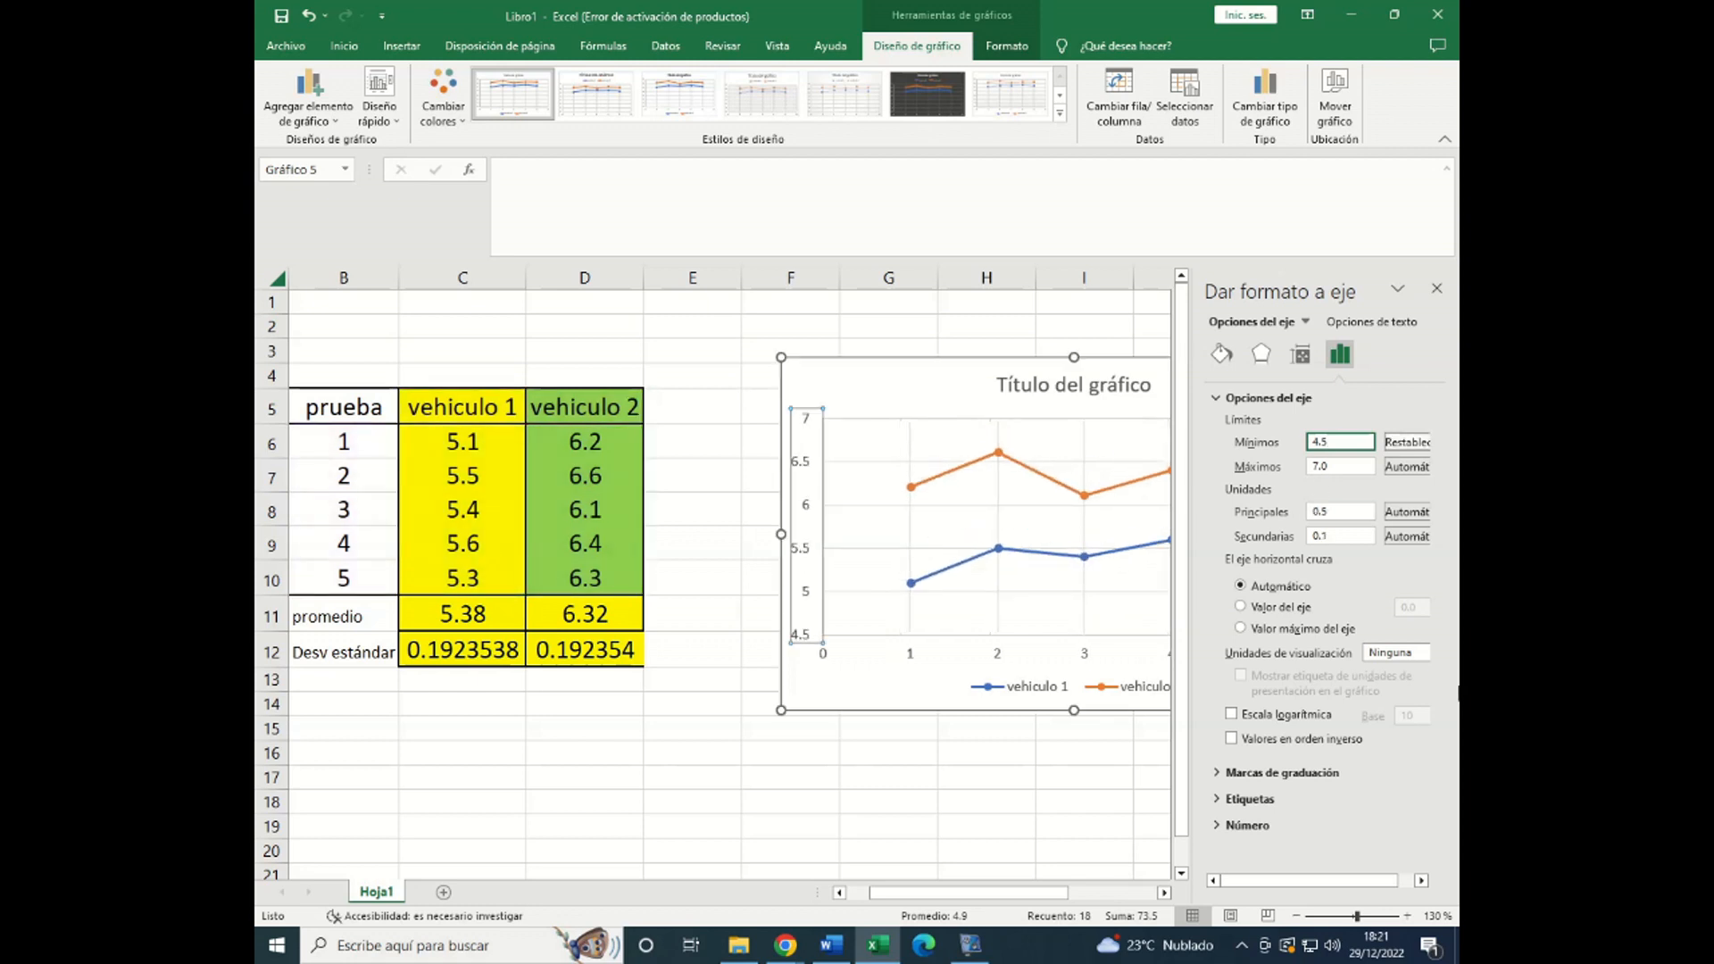
left_click(1436, 288)
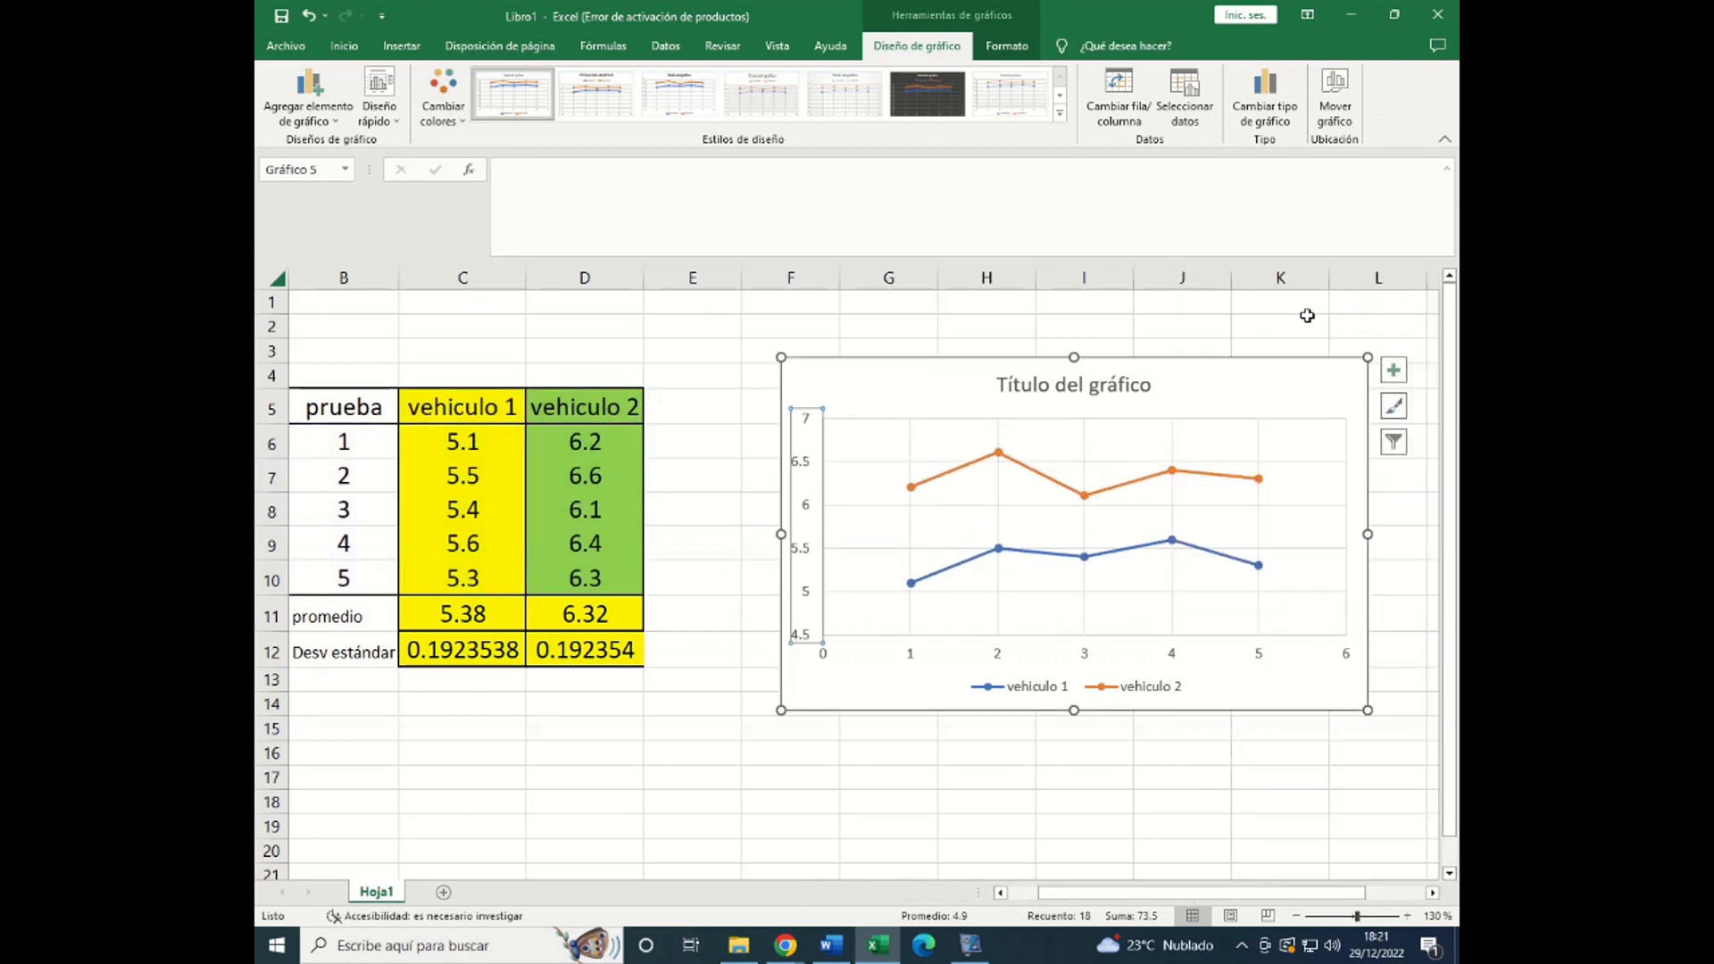
- Move the chart closer to the data table and delete its title
left_click_drag(1183, 372, 1098, 371)
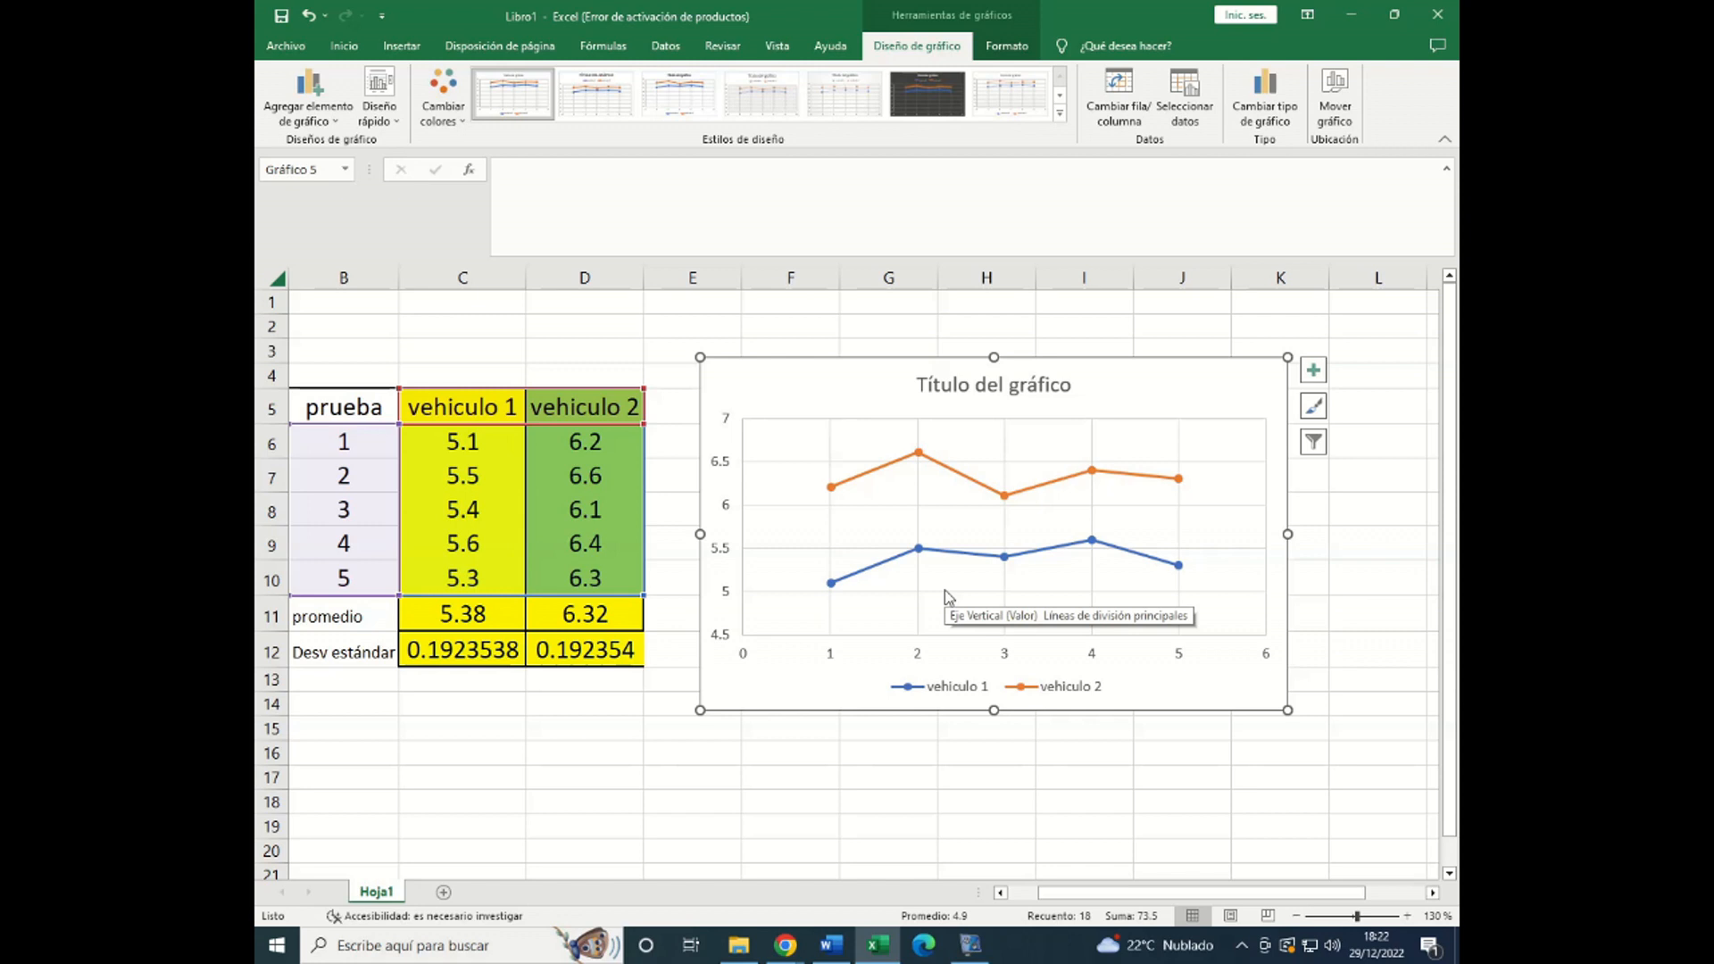
left_click(1004, 398)
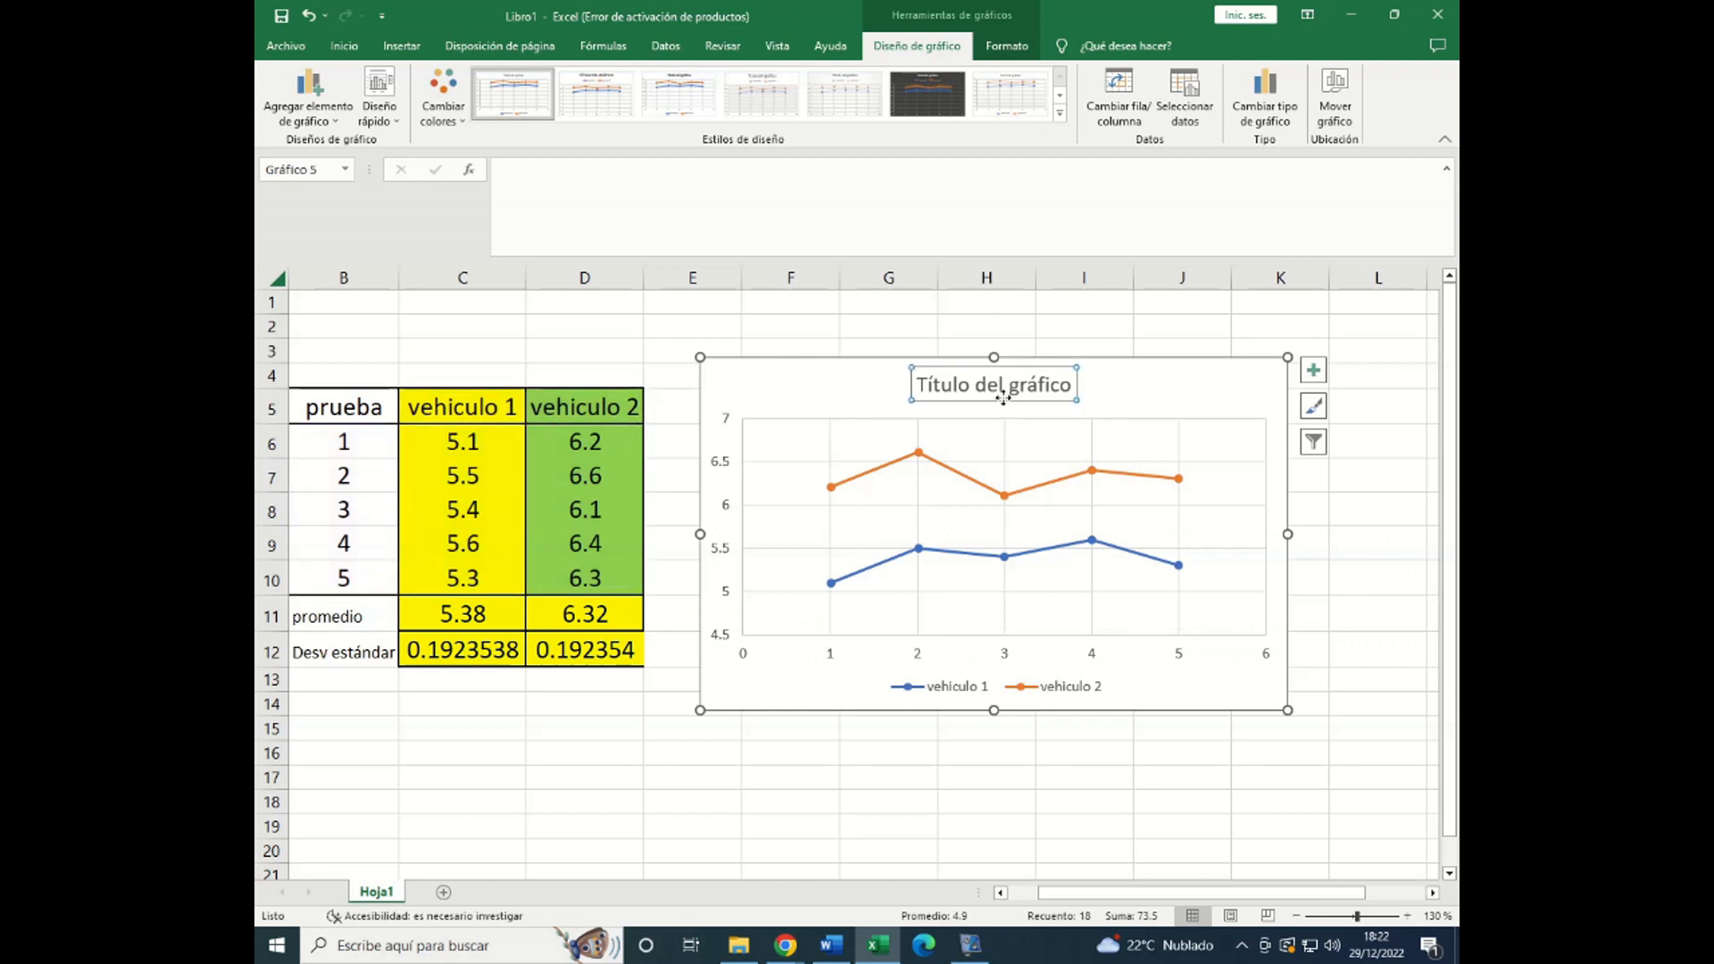
key("Delete")
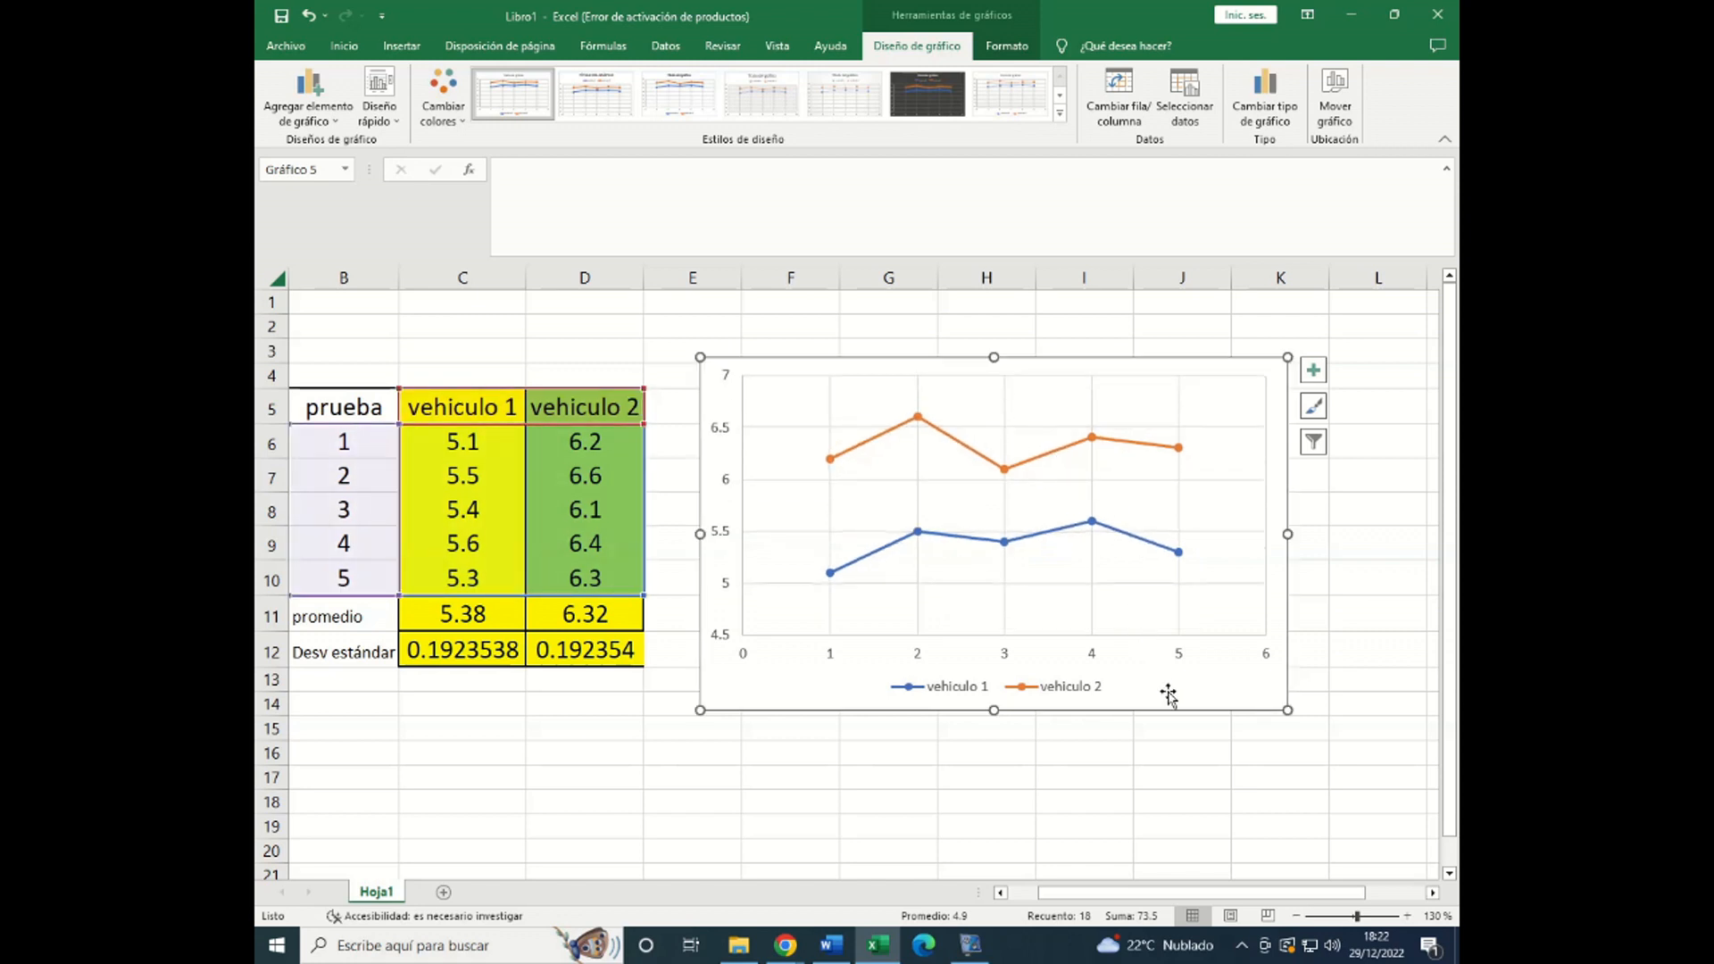
left_click(1170, 764)
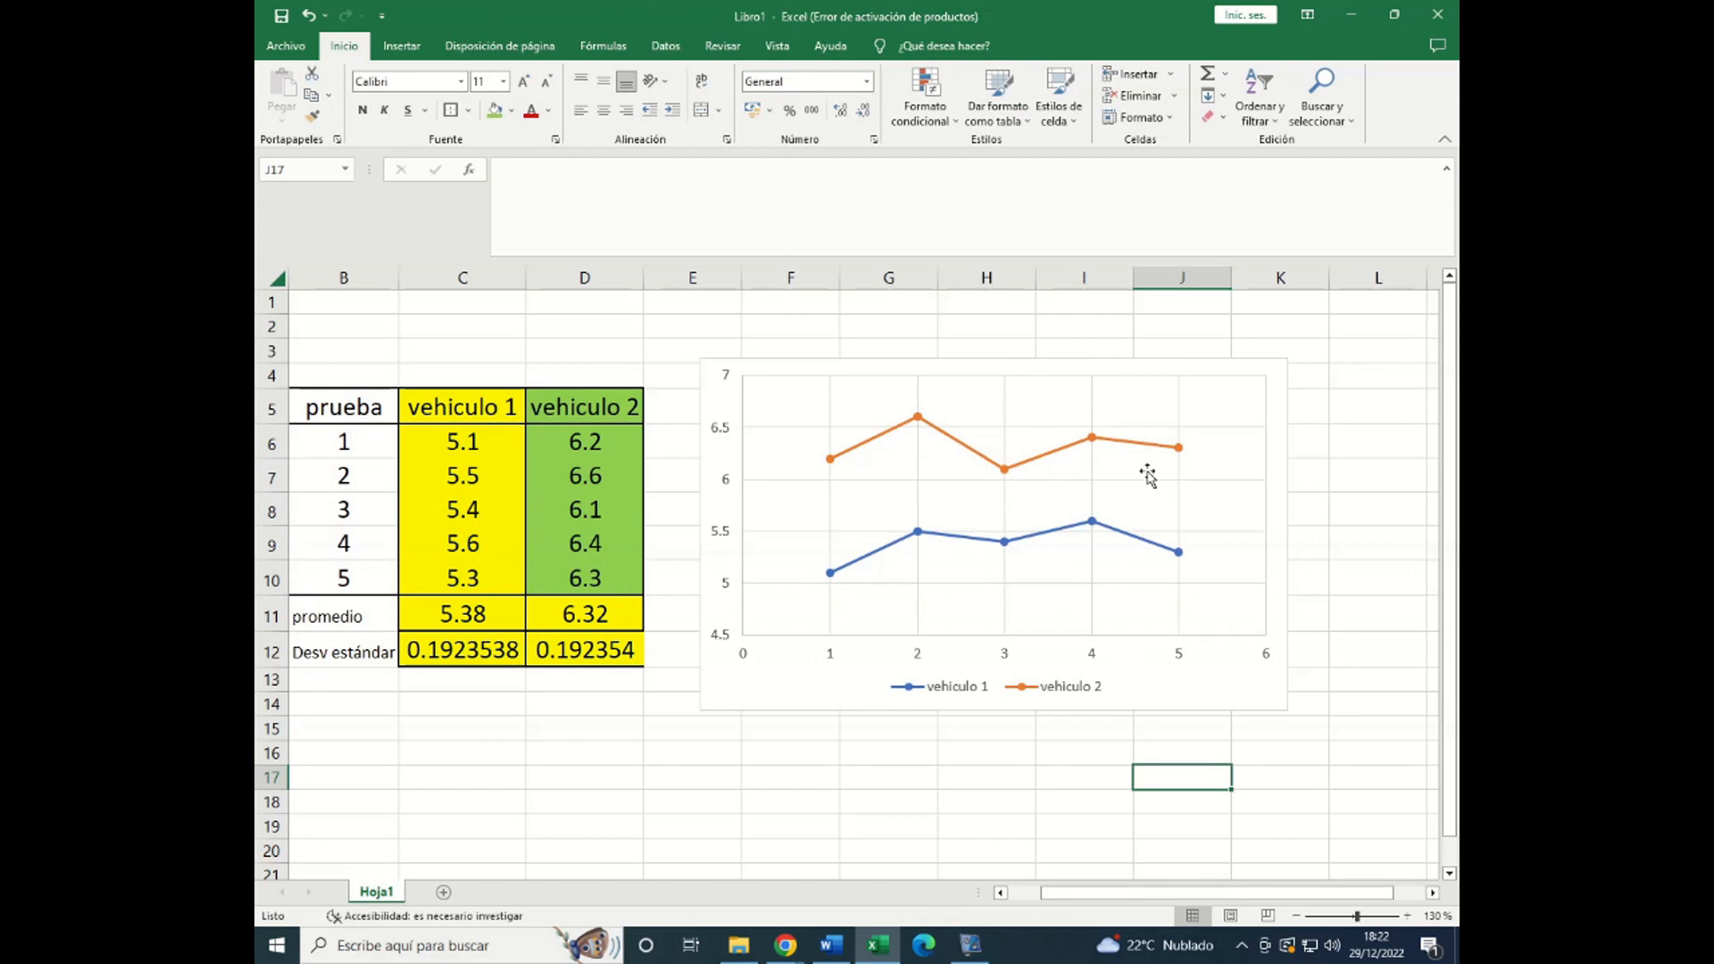
- Examine the standard deviation cells of both vehicles and compare their plotted series in the chart
left_click(474, 656)
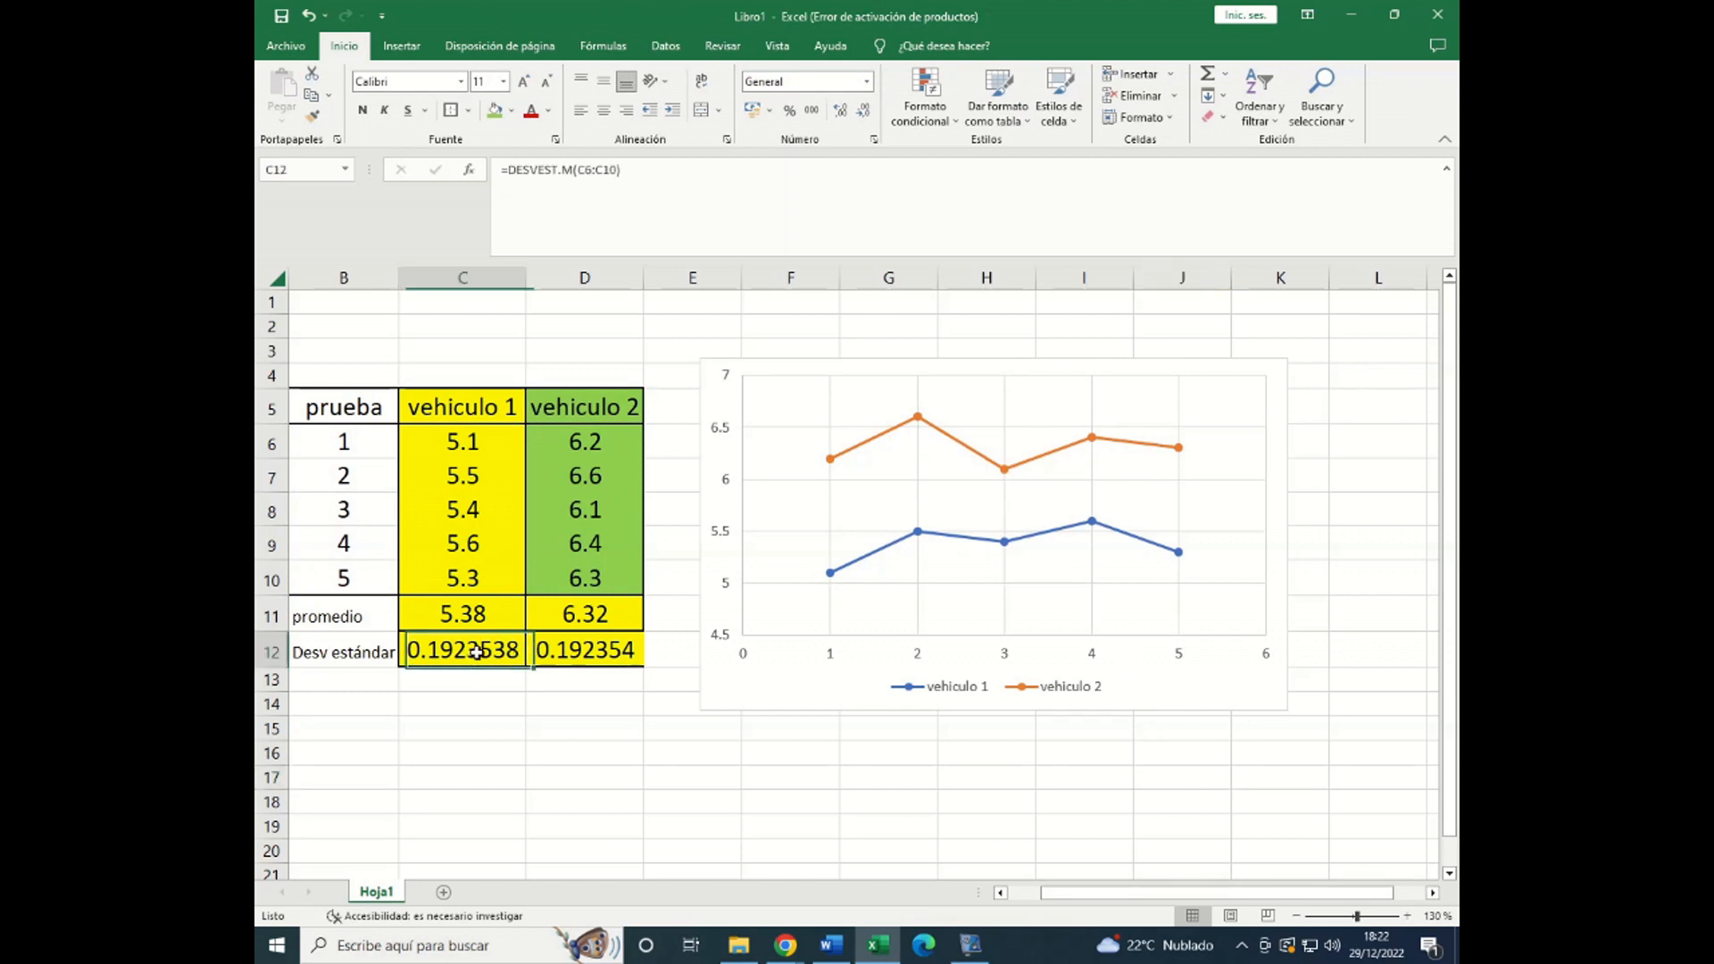
left_click(551, 655)
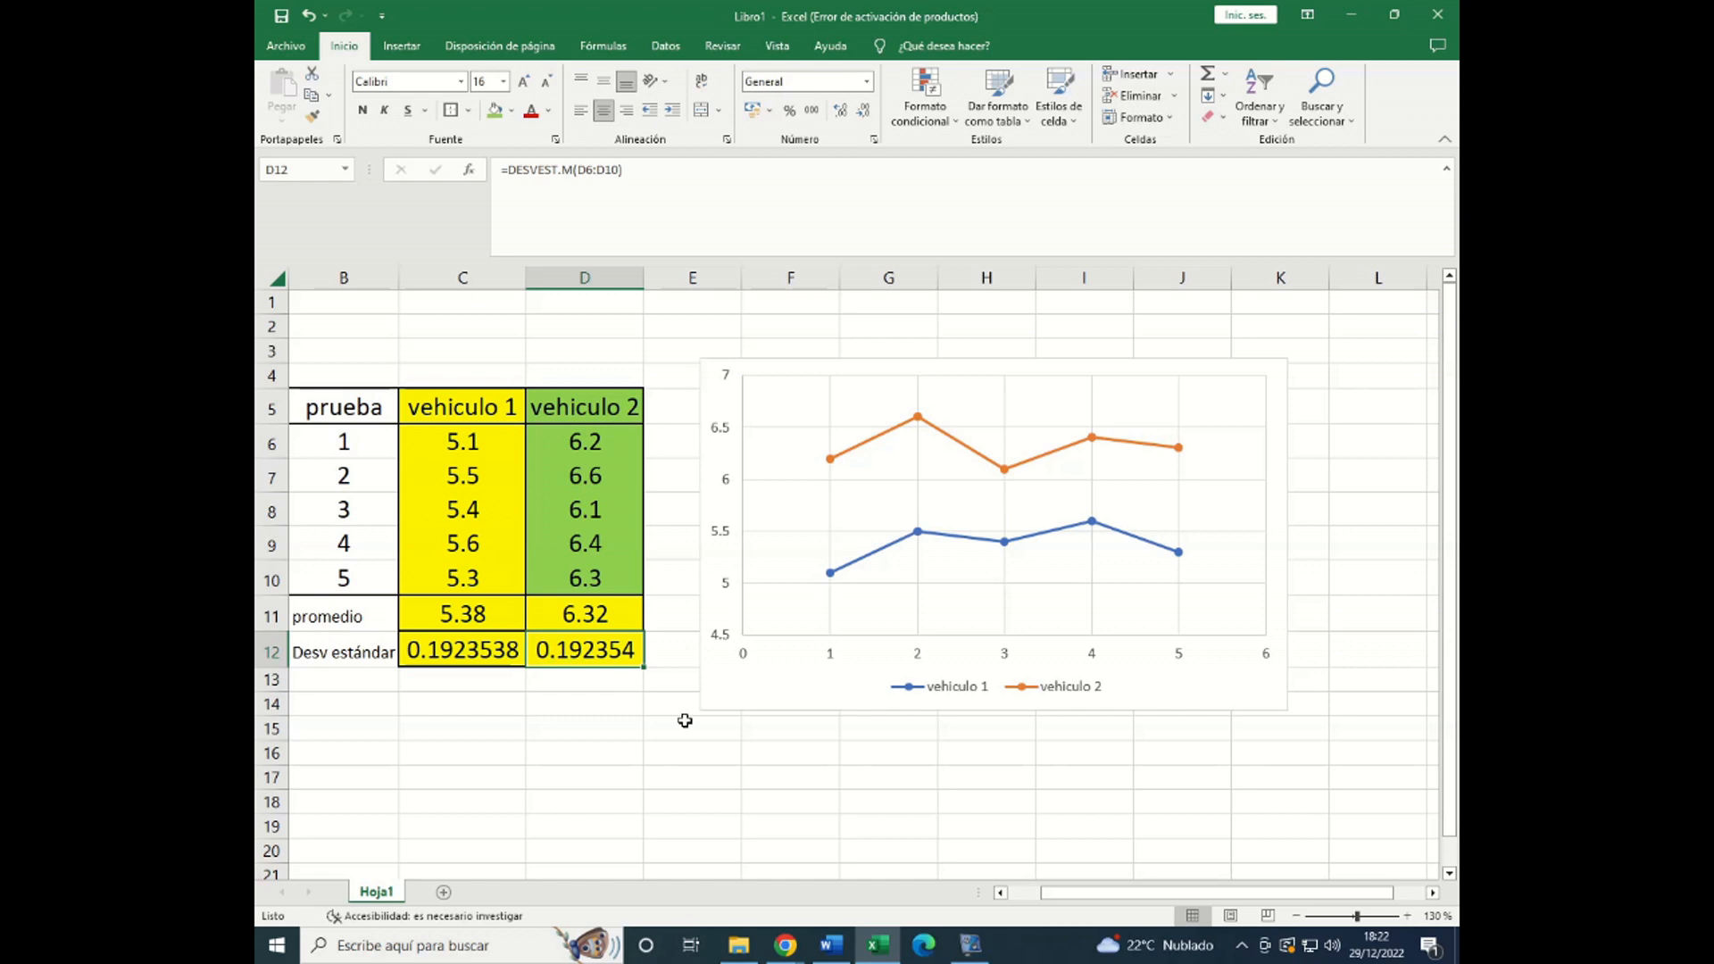
left_click(973, 458)
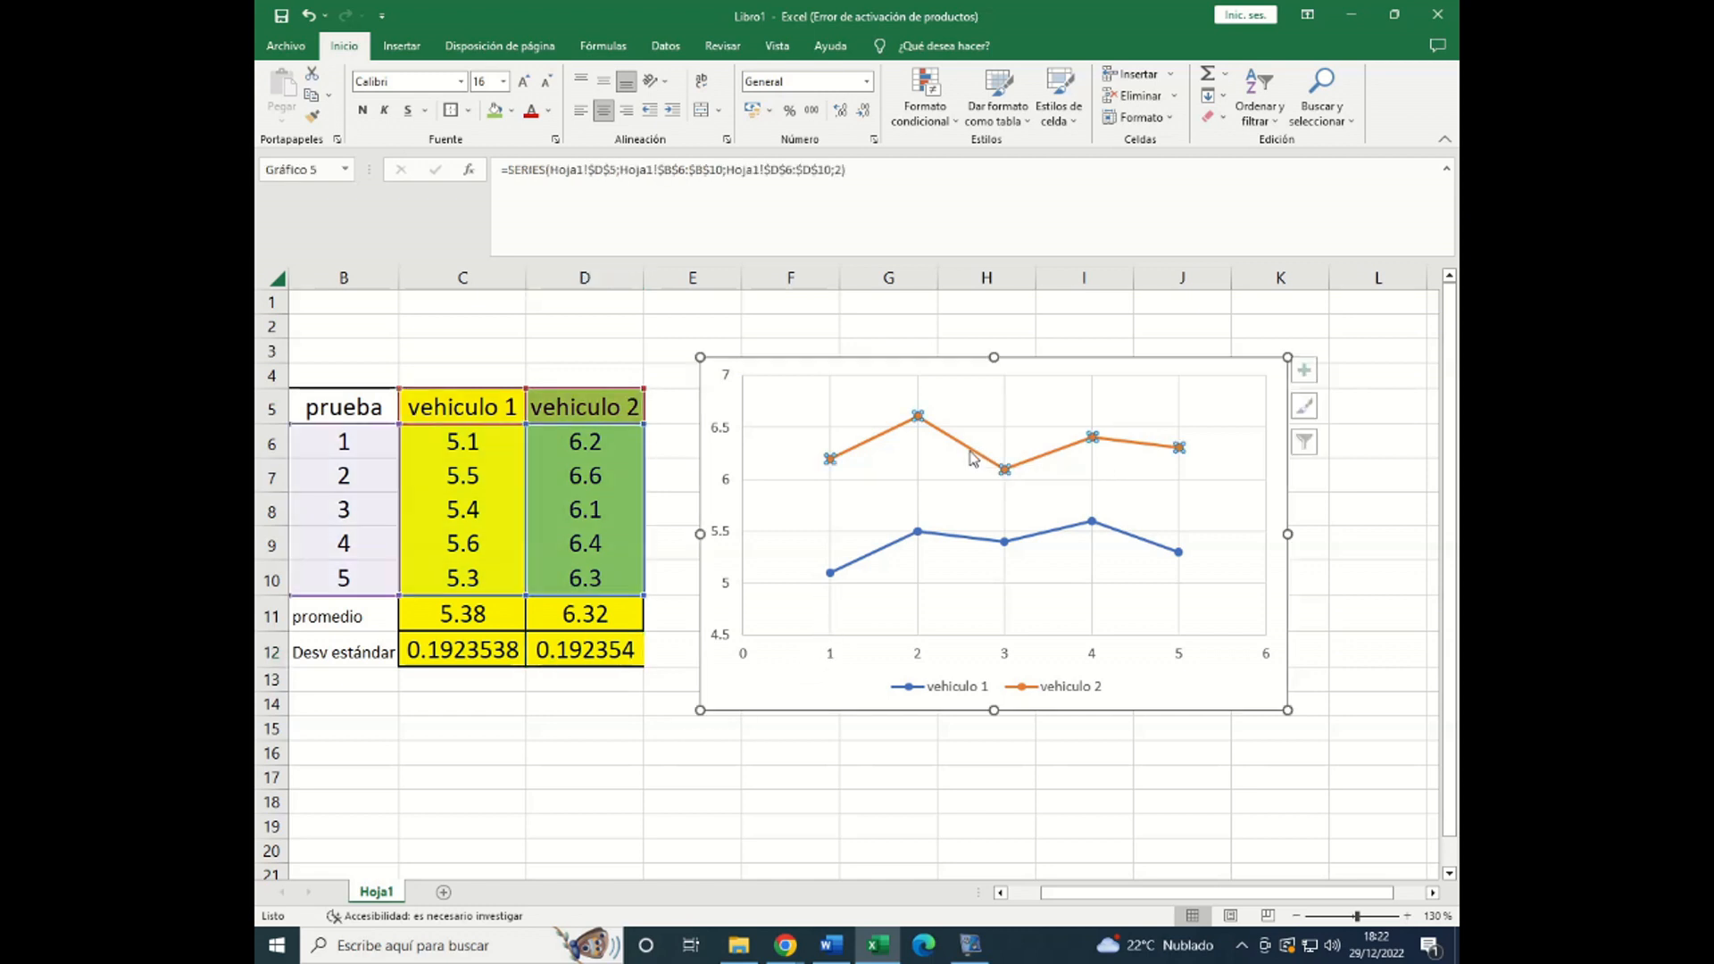
left_click(950, 546)
left_click(952, 543)
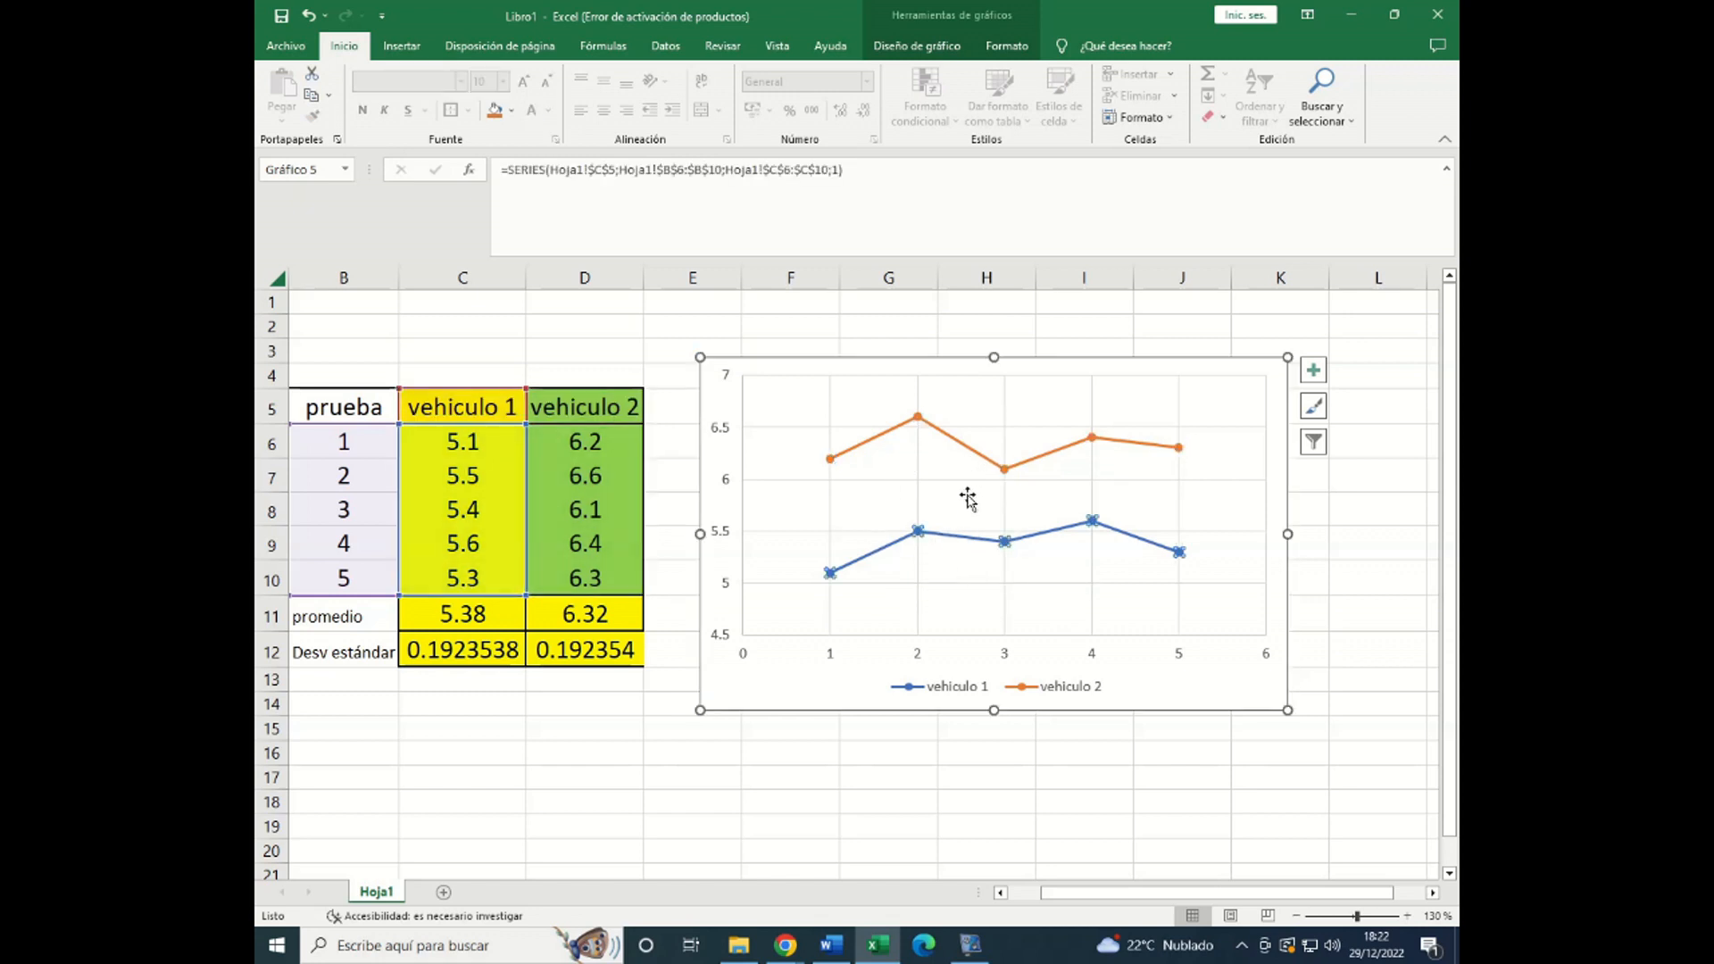
- Add error bars to the vehiculo 1 series of the chart and open their detailed formatting options
left_click(1216, 403)
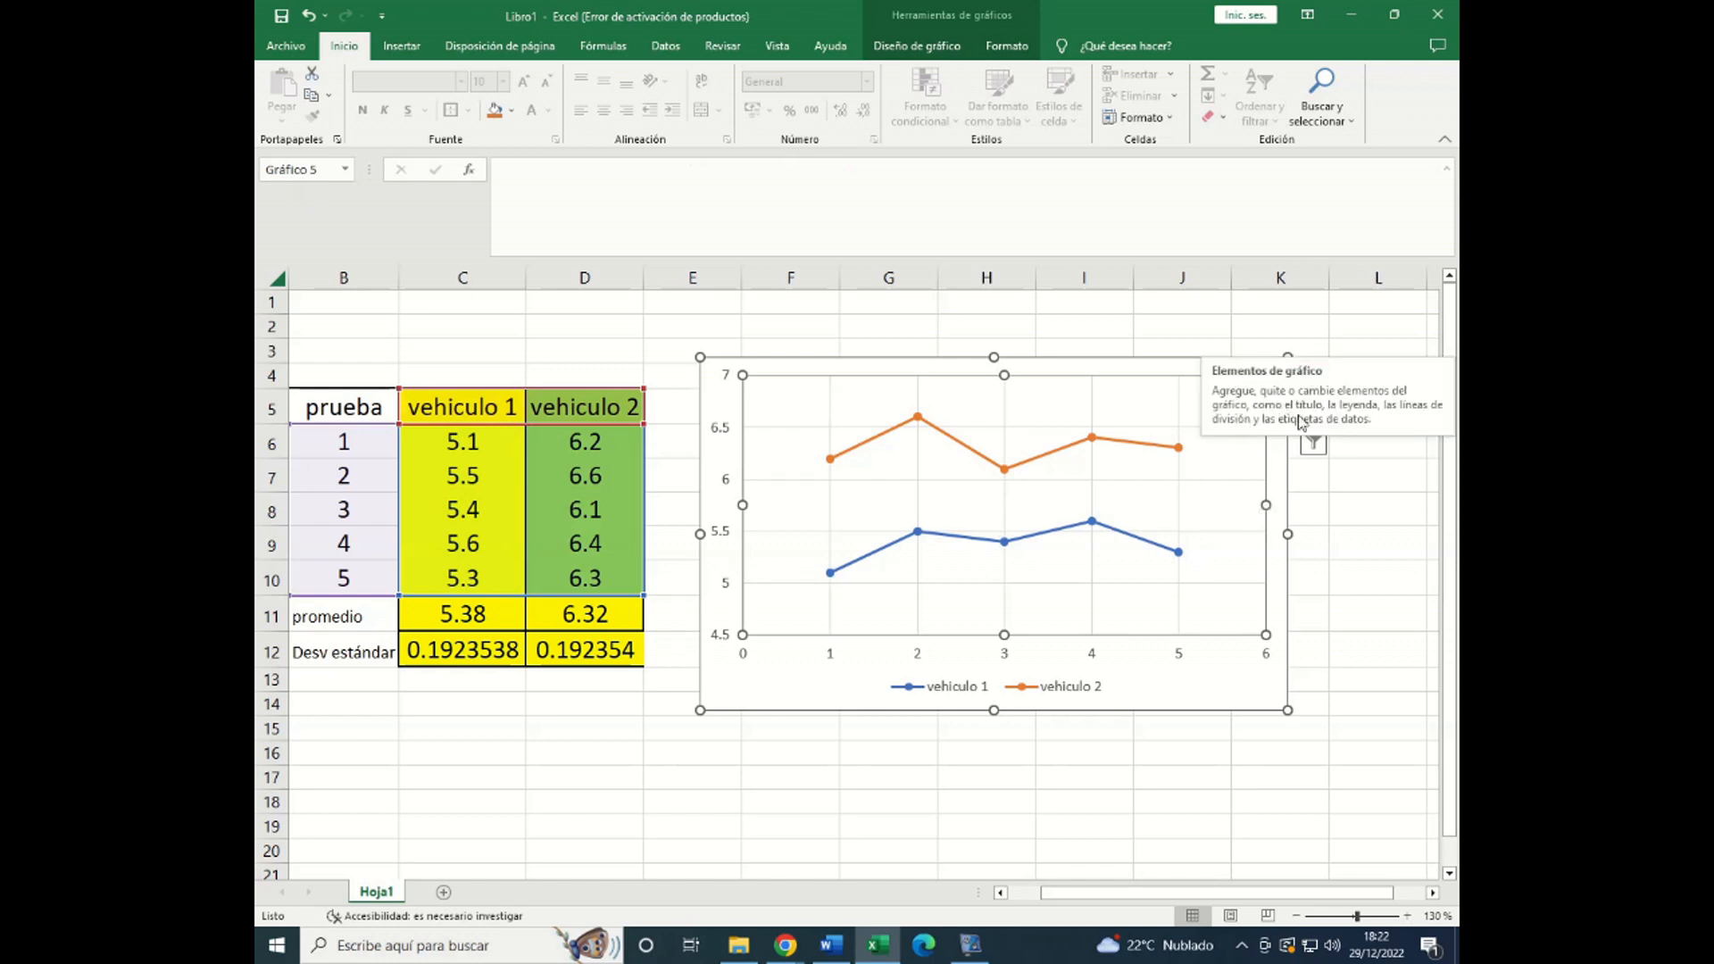
left_click(1314, 370)
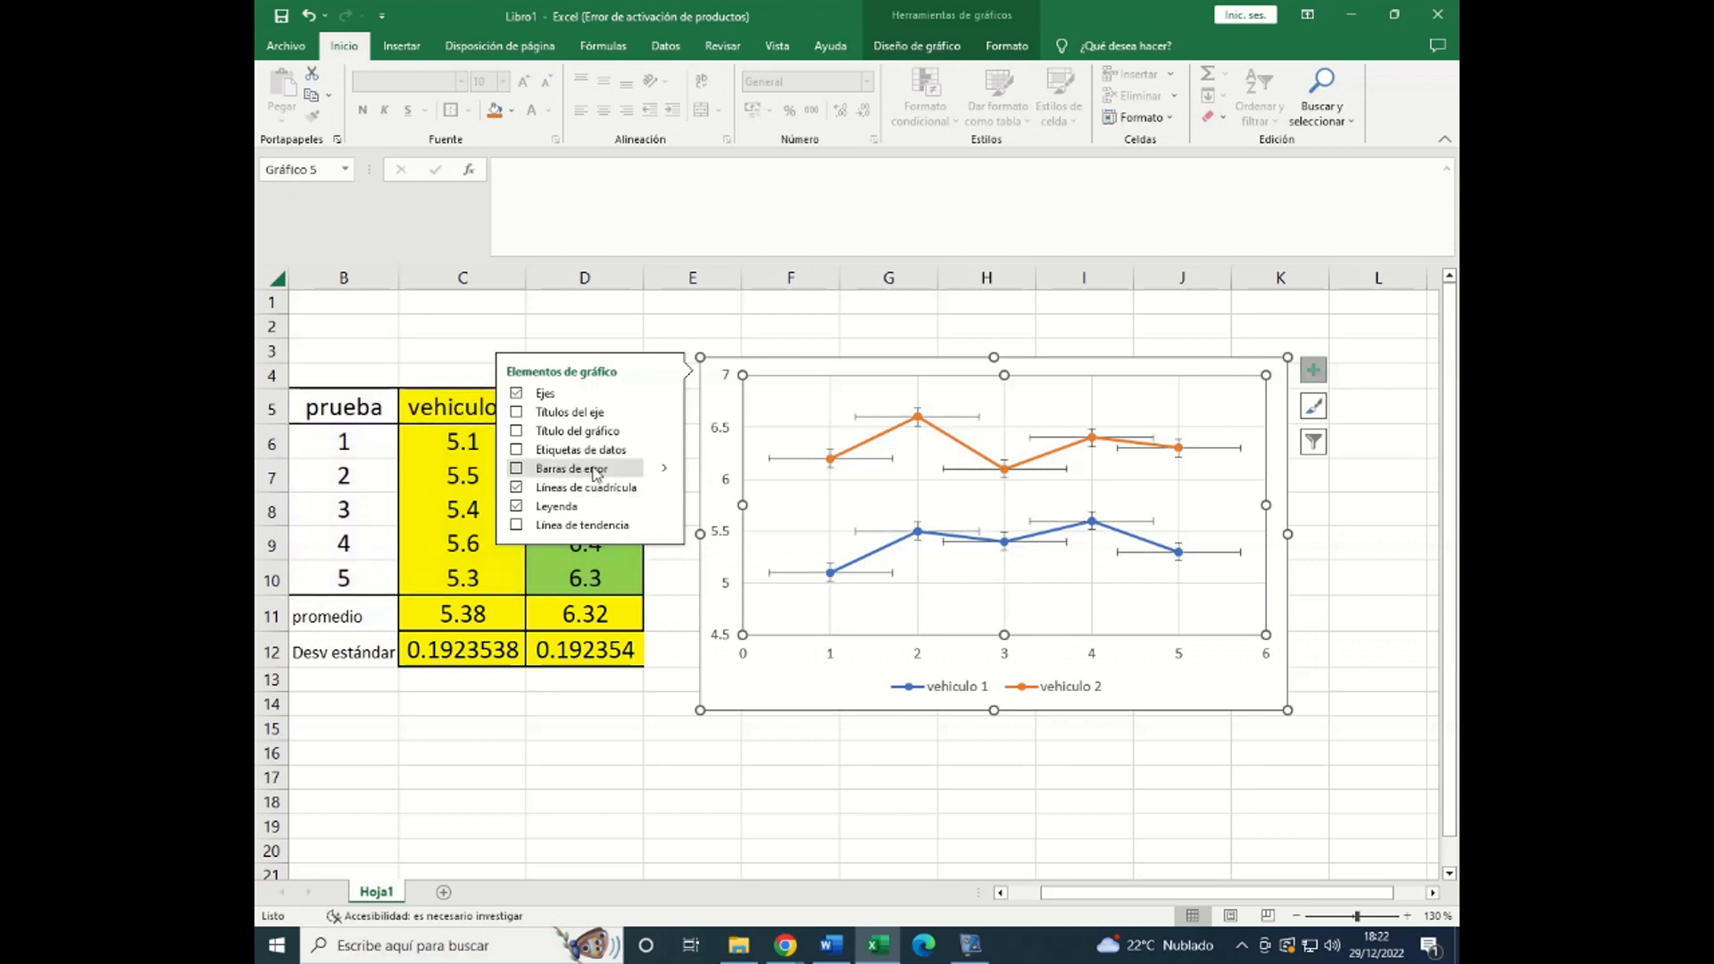
left_click(667, 472)
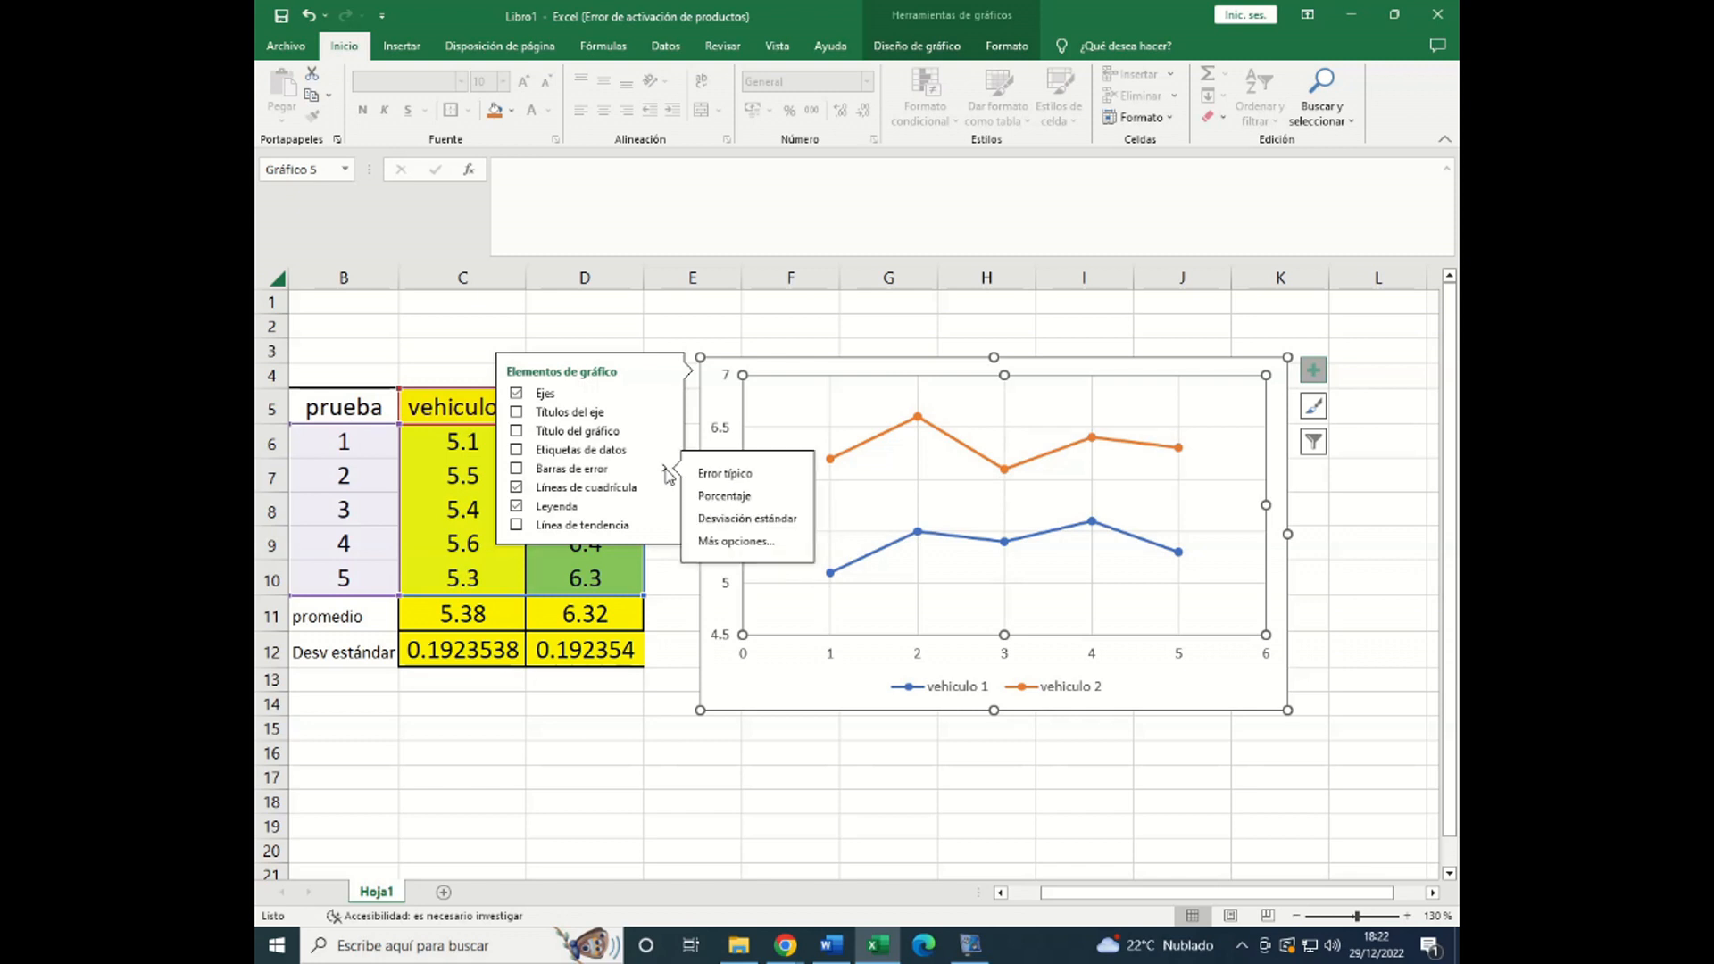
left_click(736, 541)
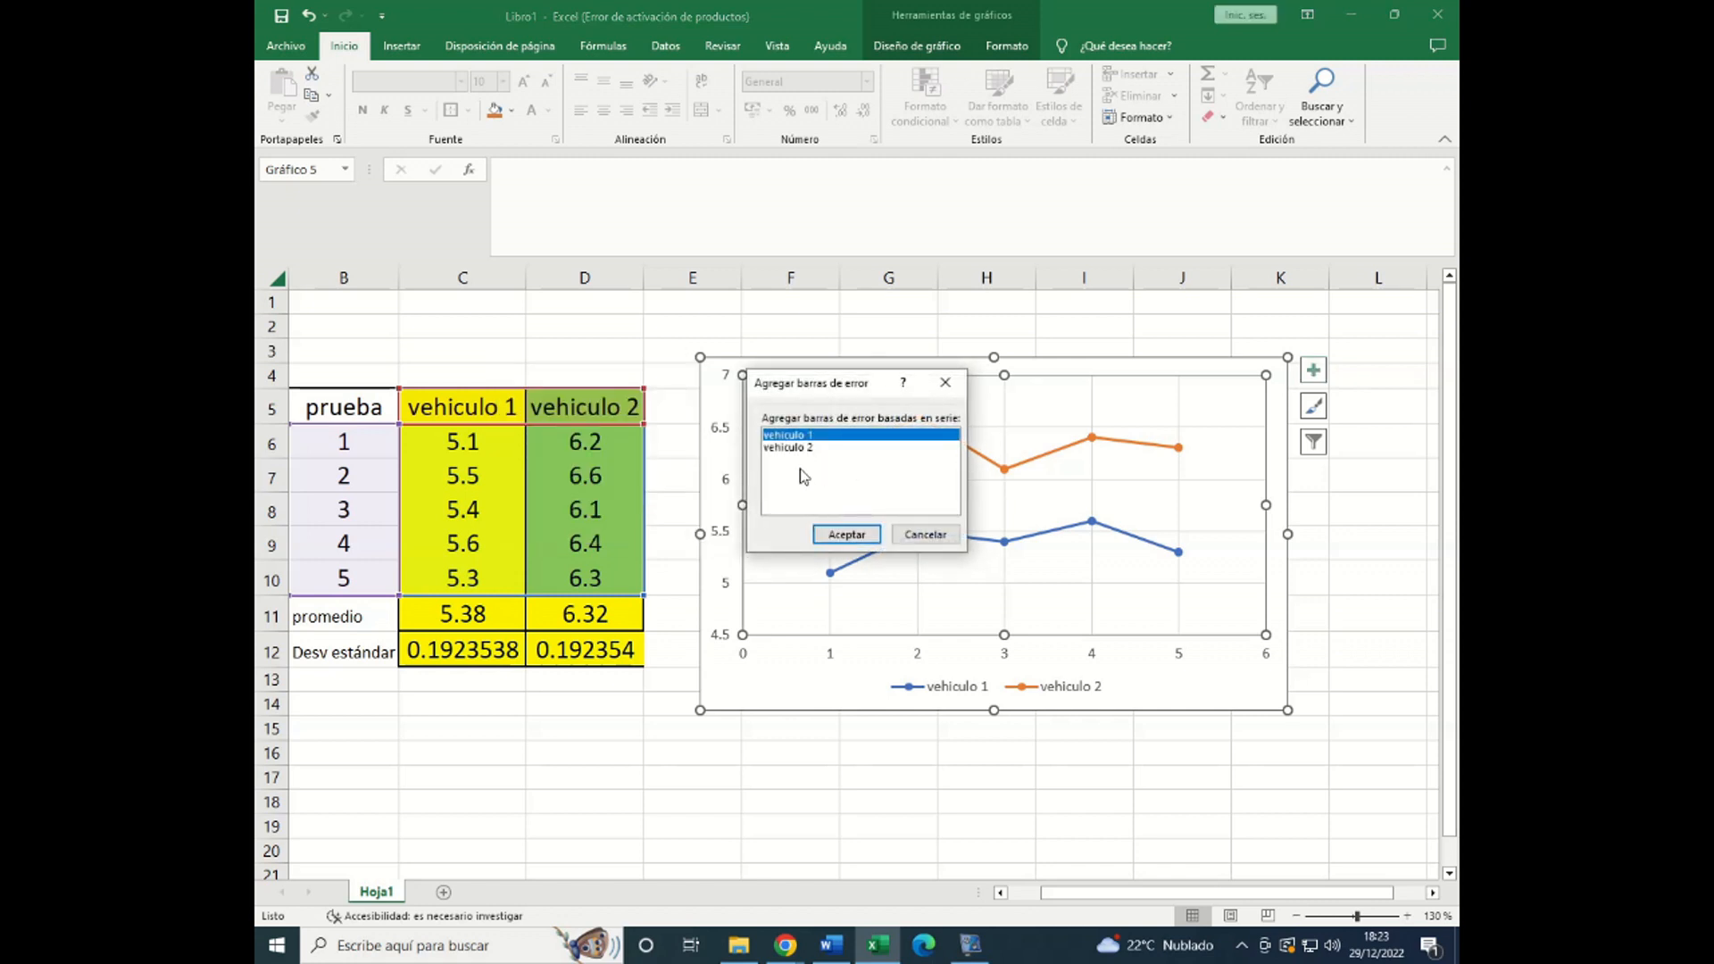
left_click(847, 535)
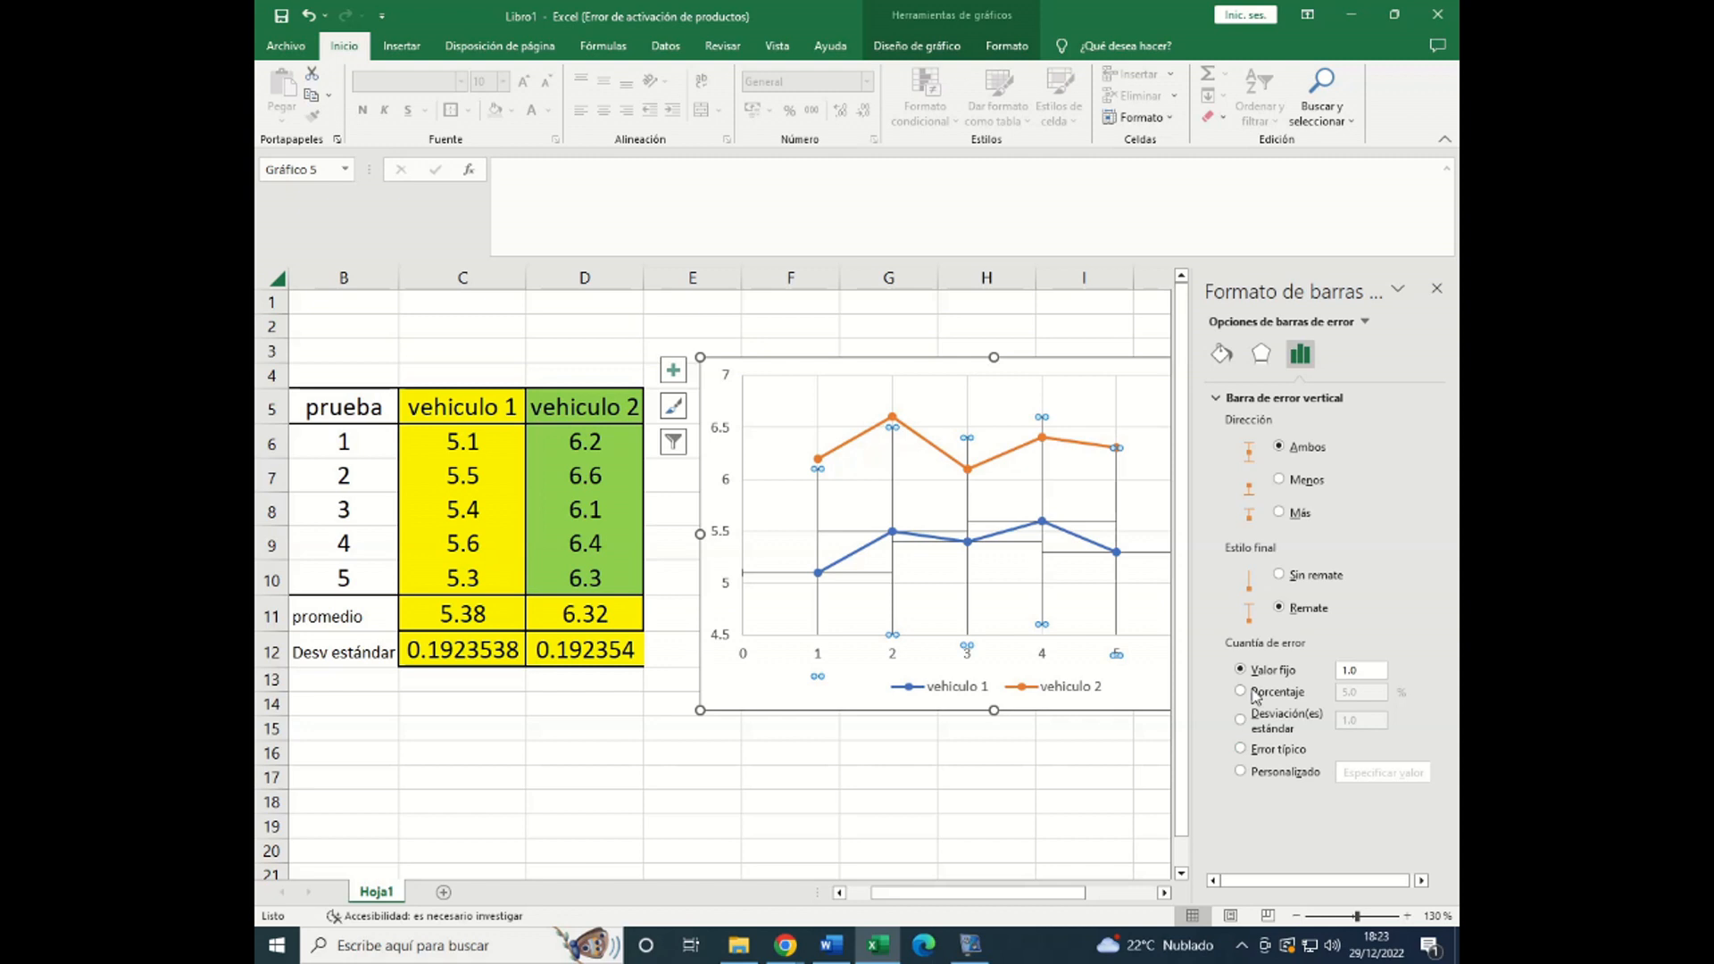
- Switch vehiculo 1's vertical error bars to a custom amount and take the positive error value from cell C12
left_click(1241, 773)
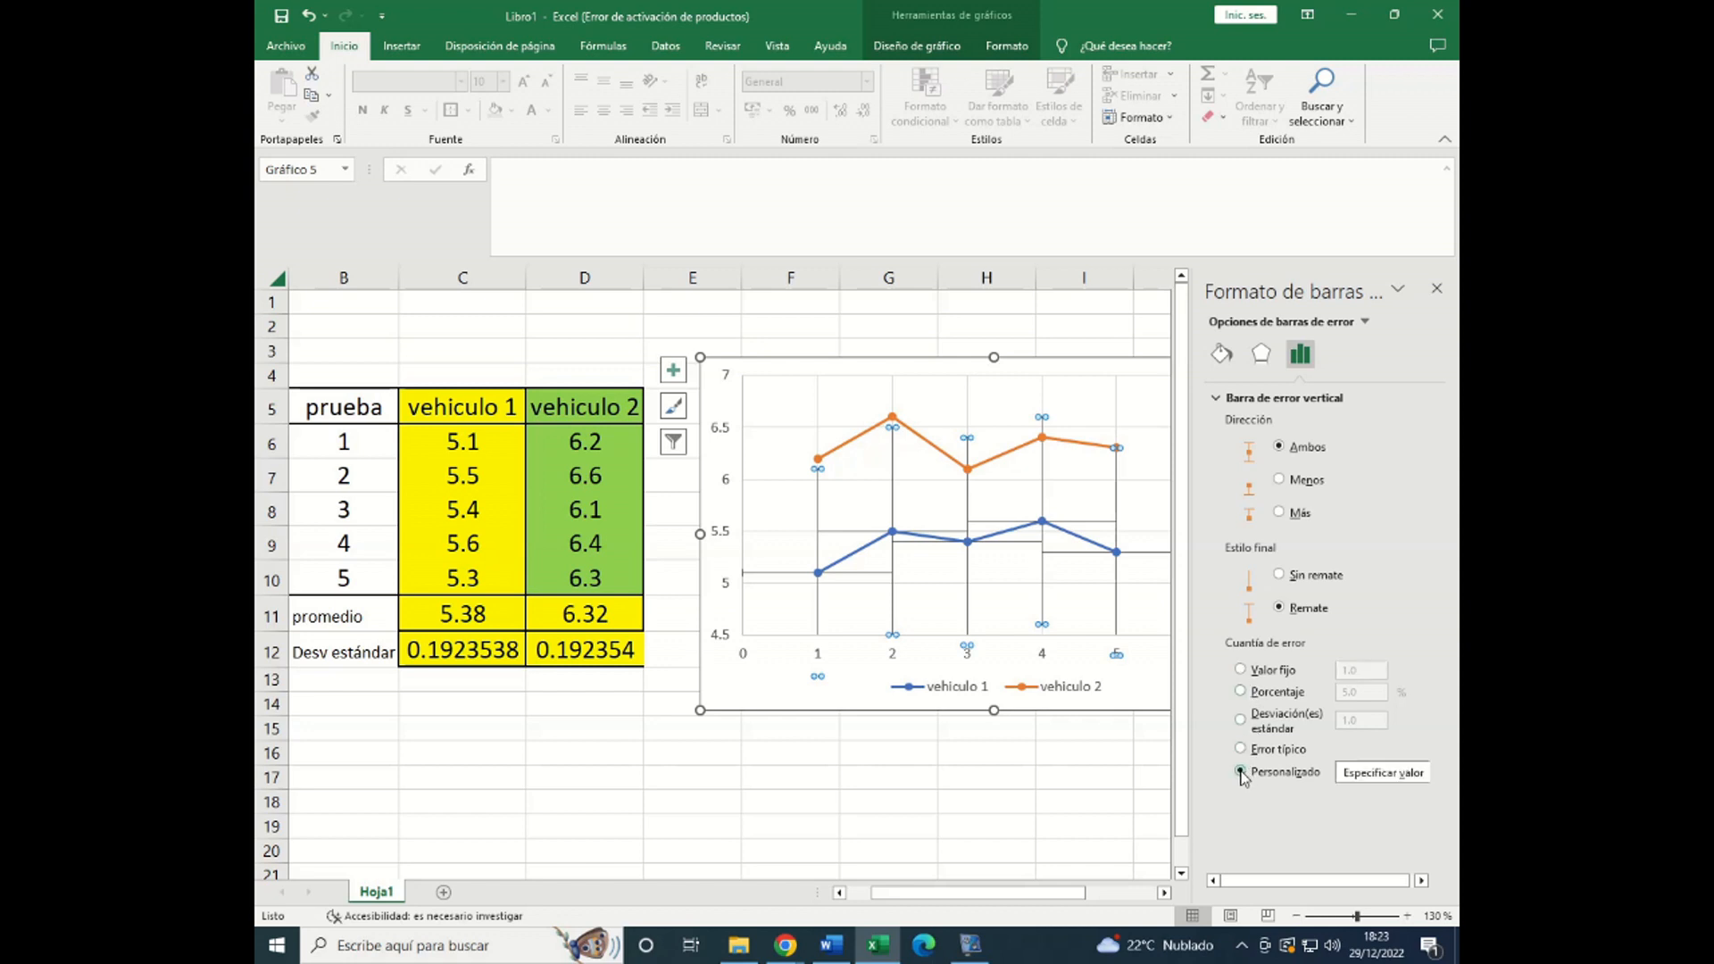
left_click(1384, 773)
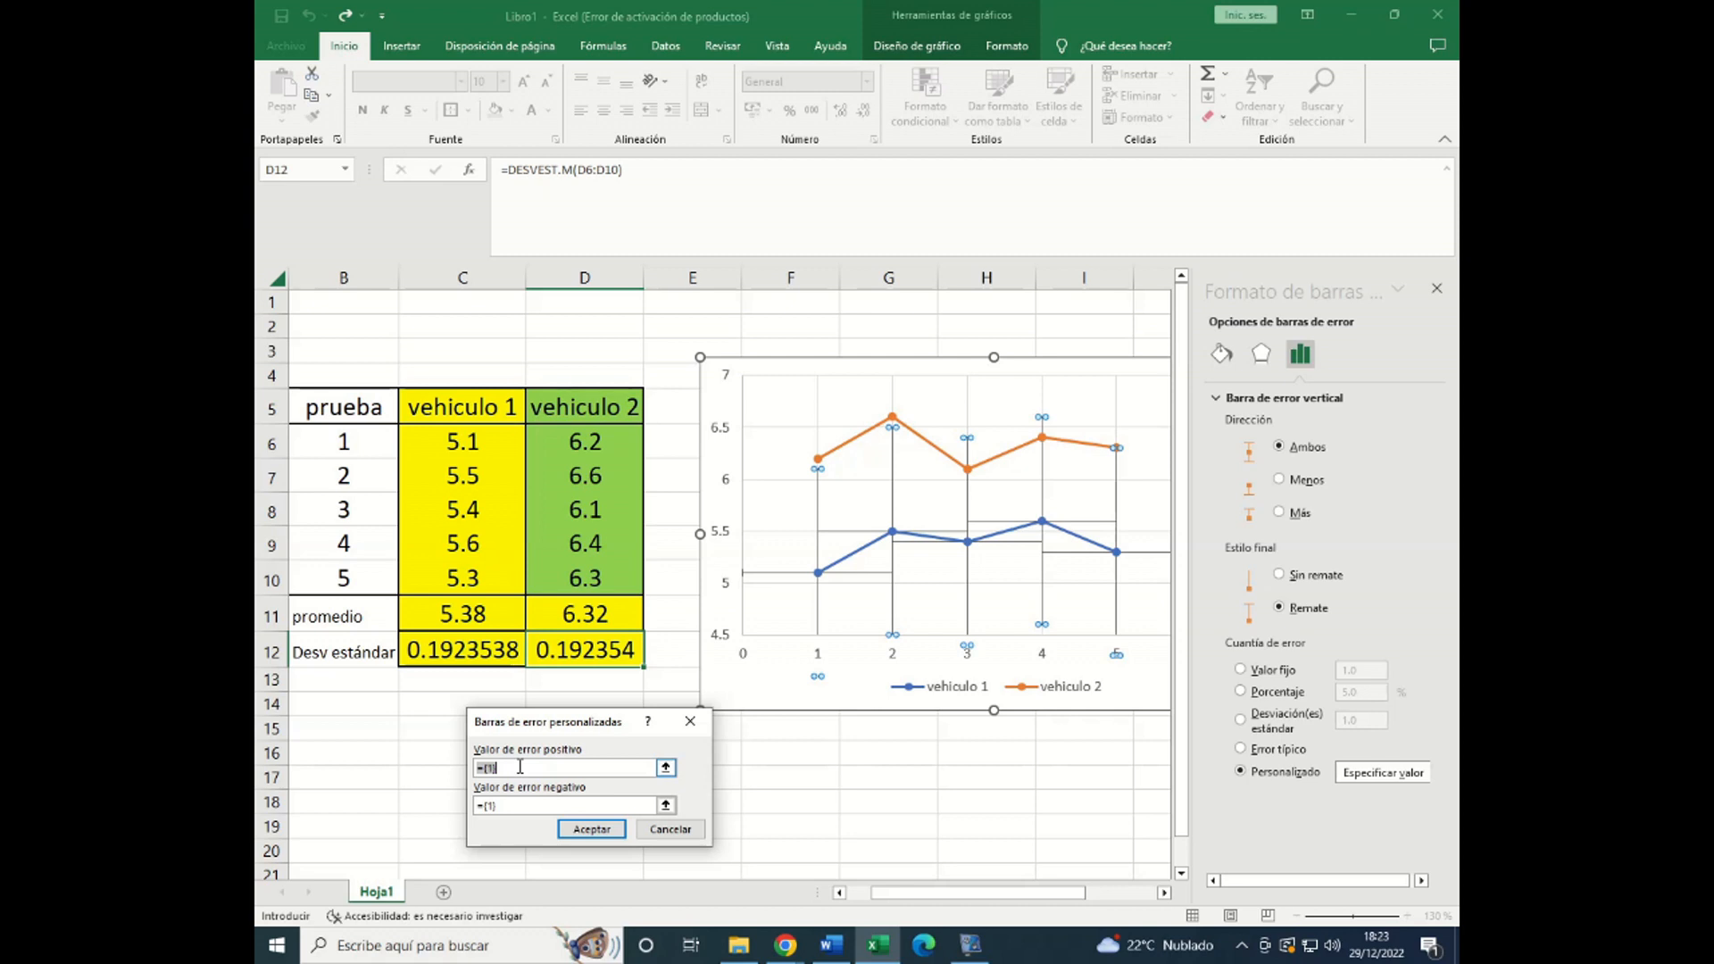
left_click(486, 650)
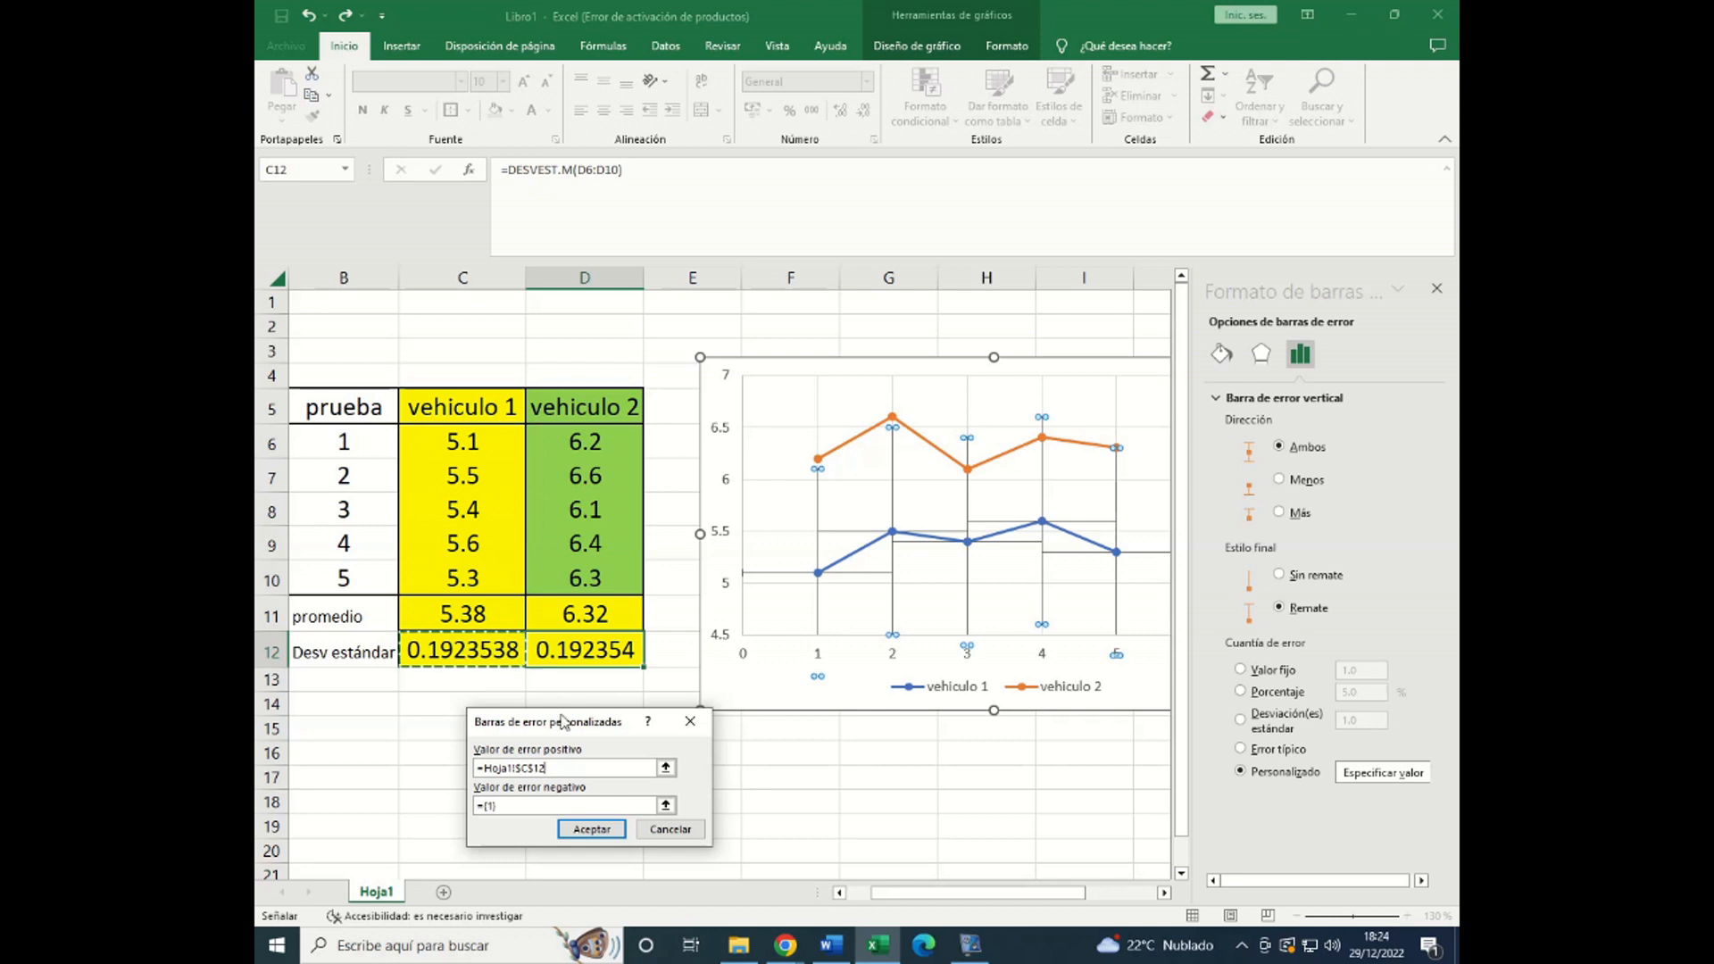
- Try to set vehiculo 1's negative error value by adding cell C12 to the existing {1} entry
left_click(518, 804)
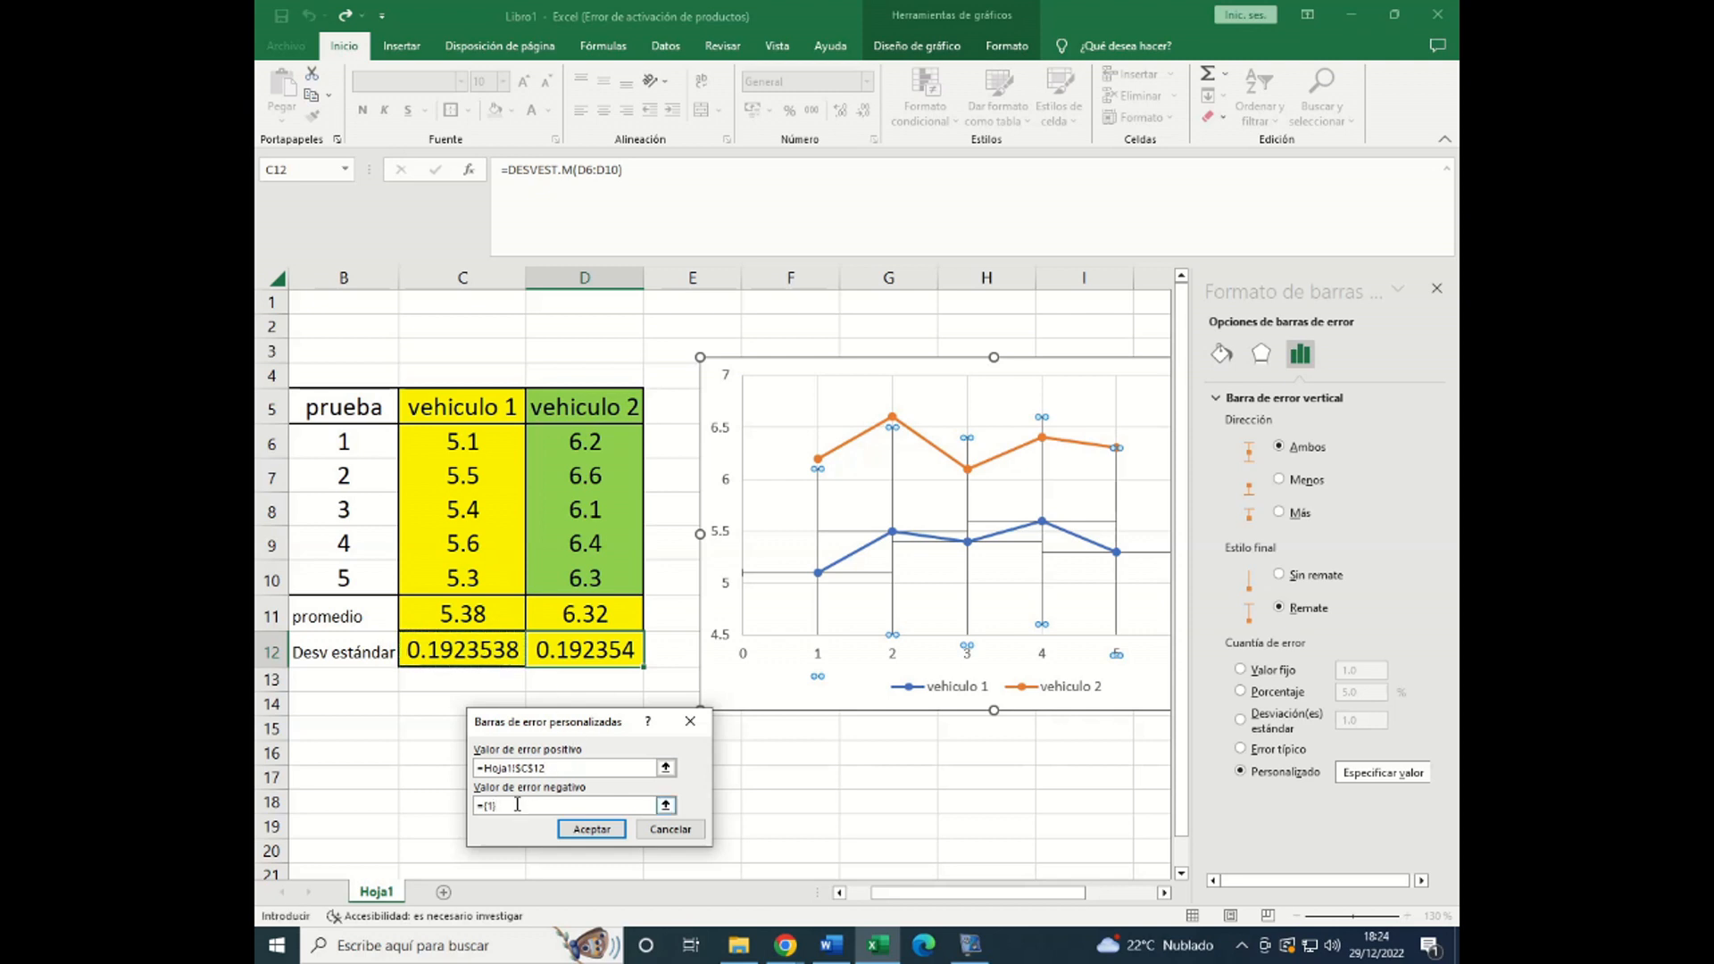
left_click(665, 806)
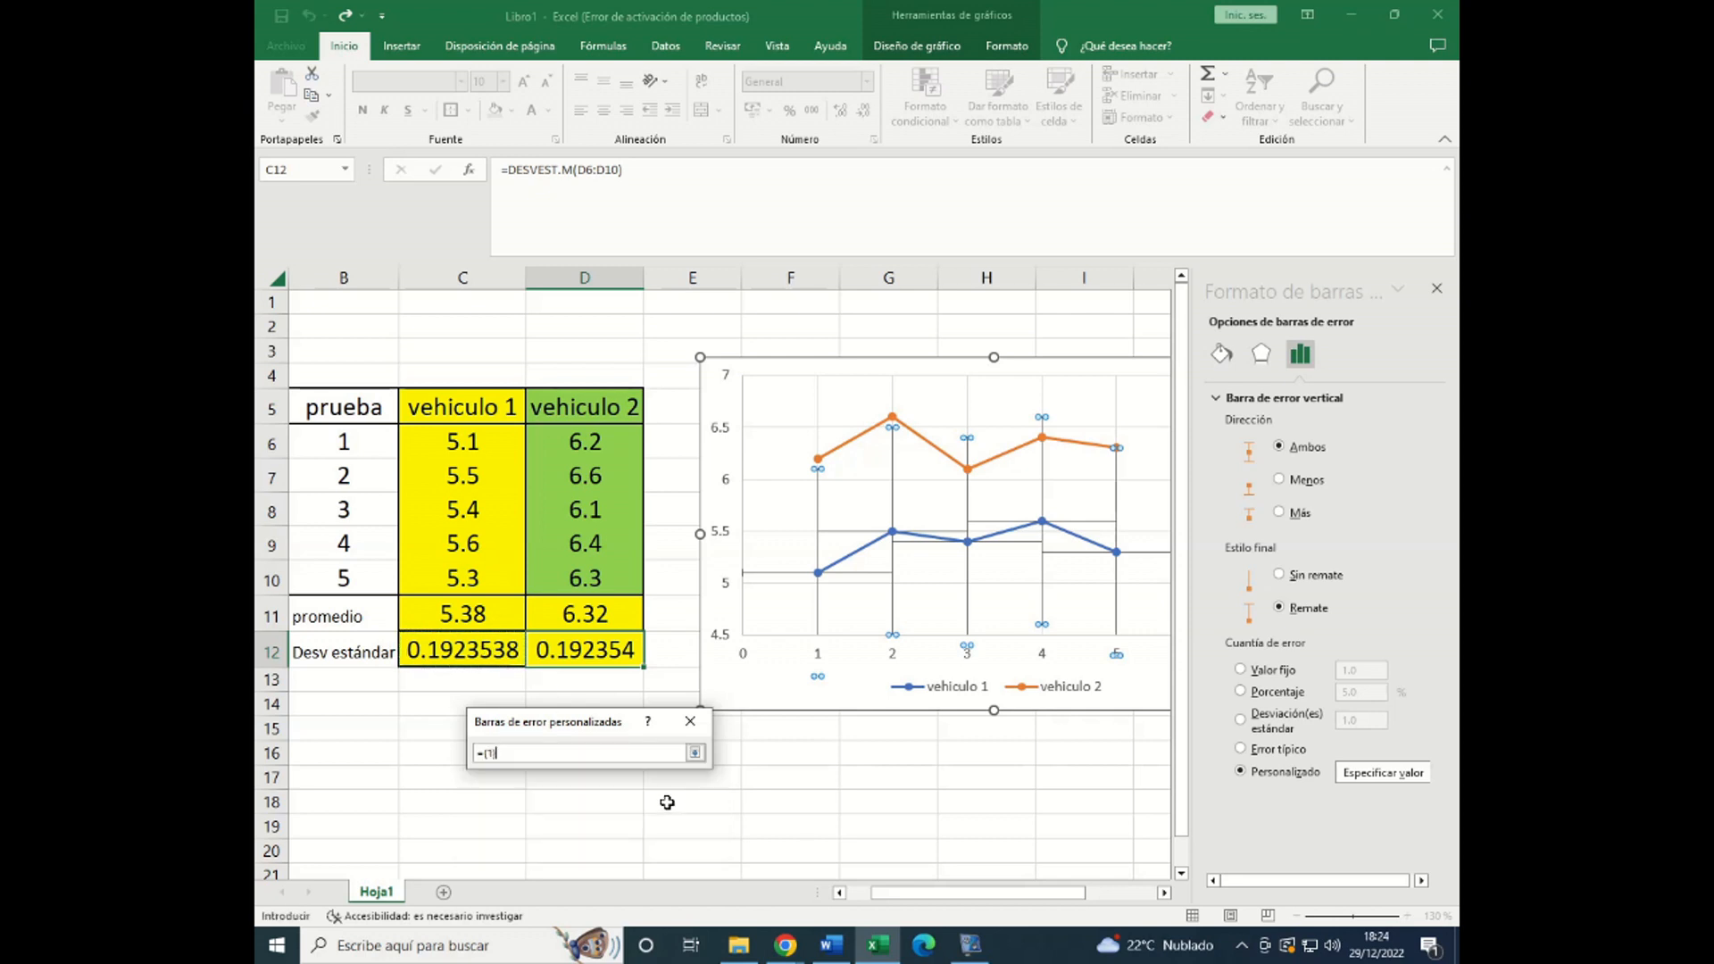
type("+")
left_click(453, 644)
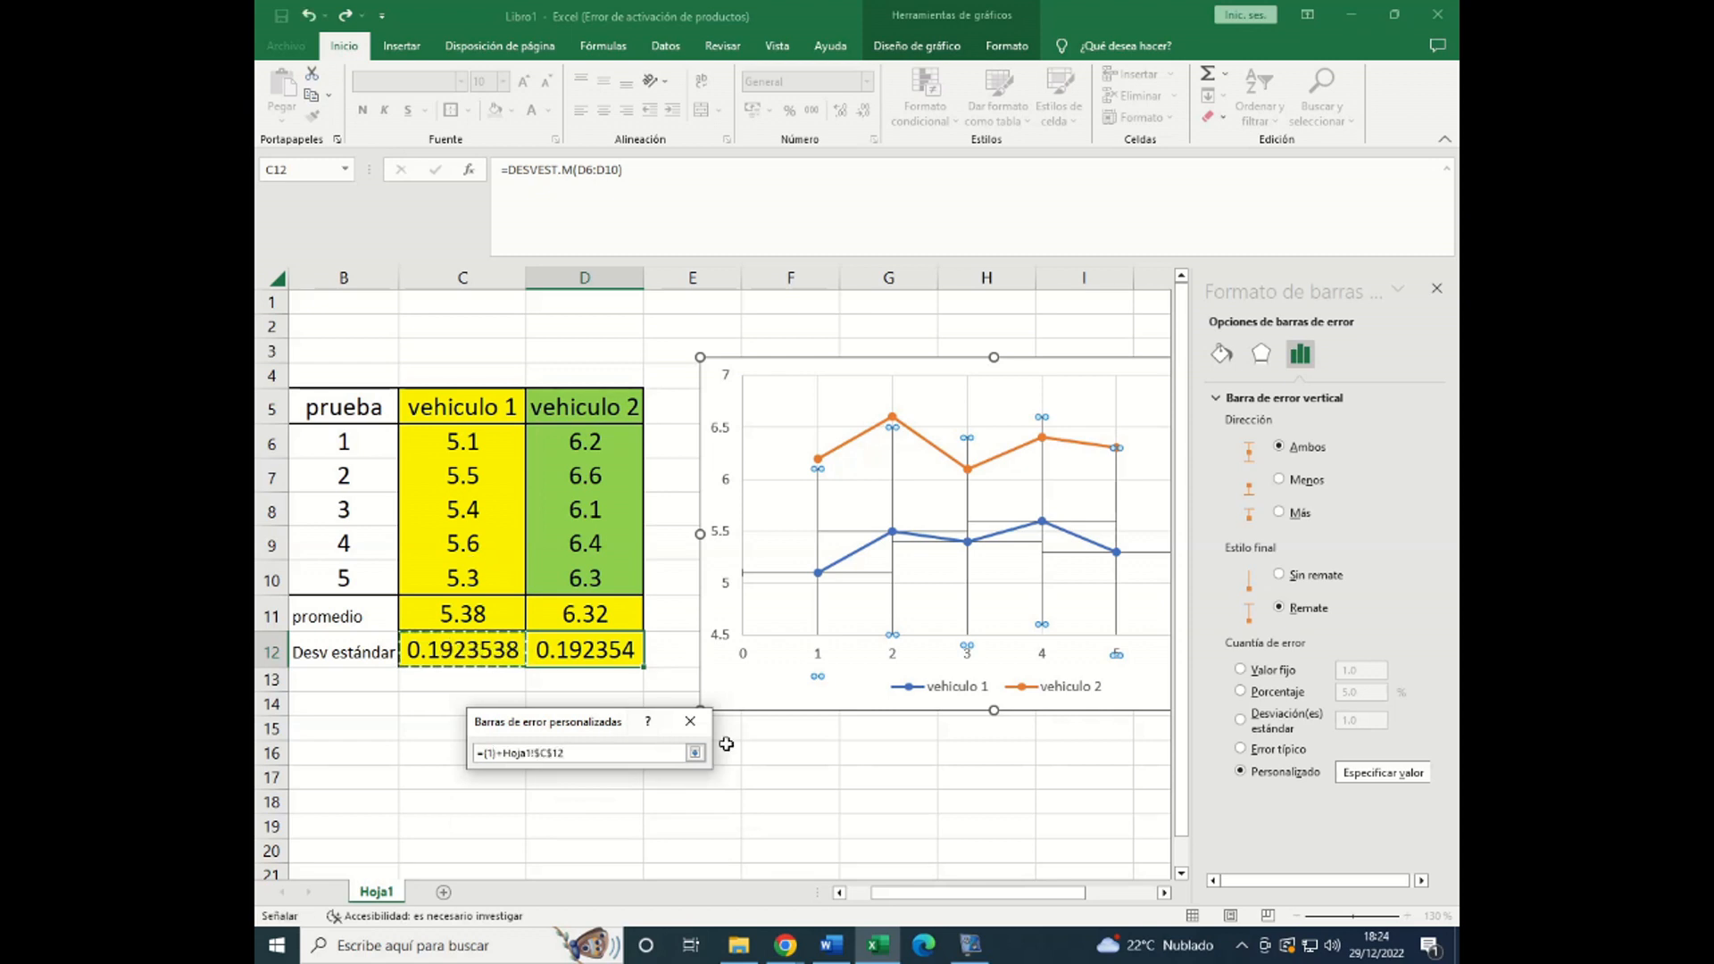
key("Return")
key("Return")
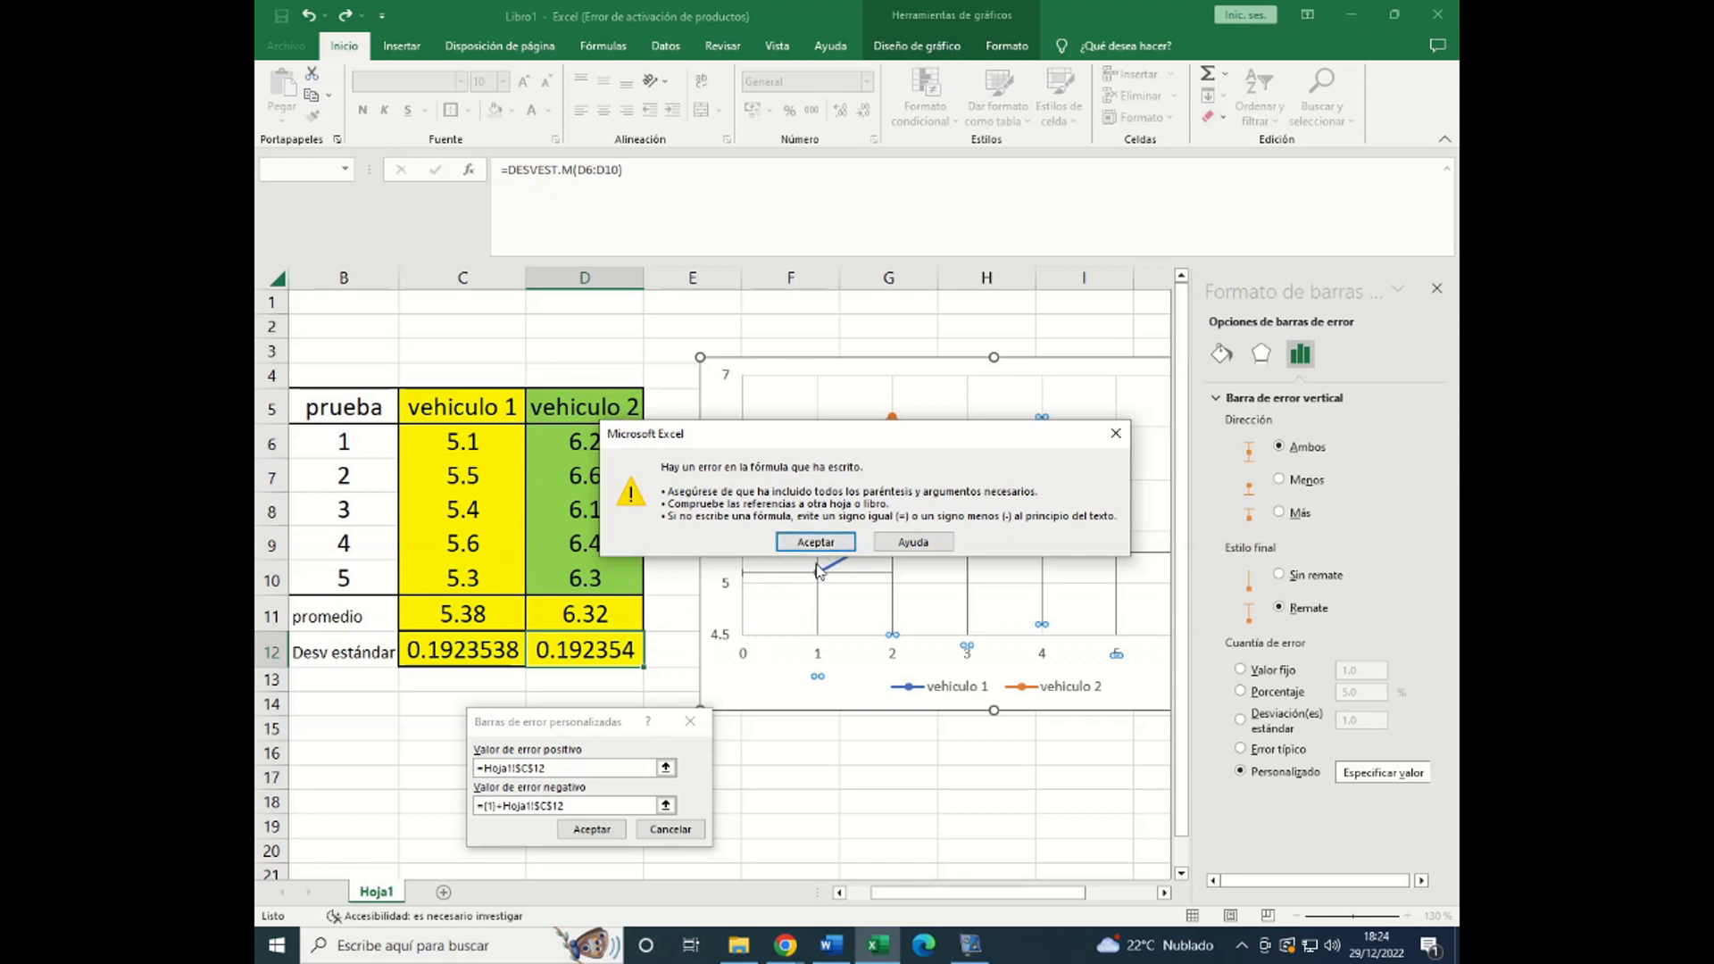
left_click(815, 542)
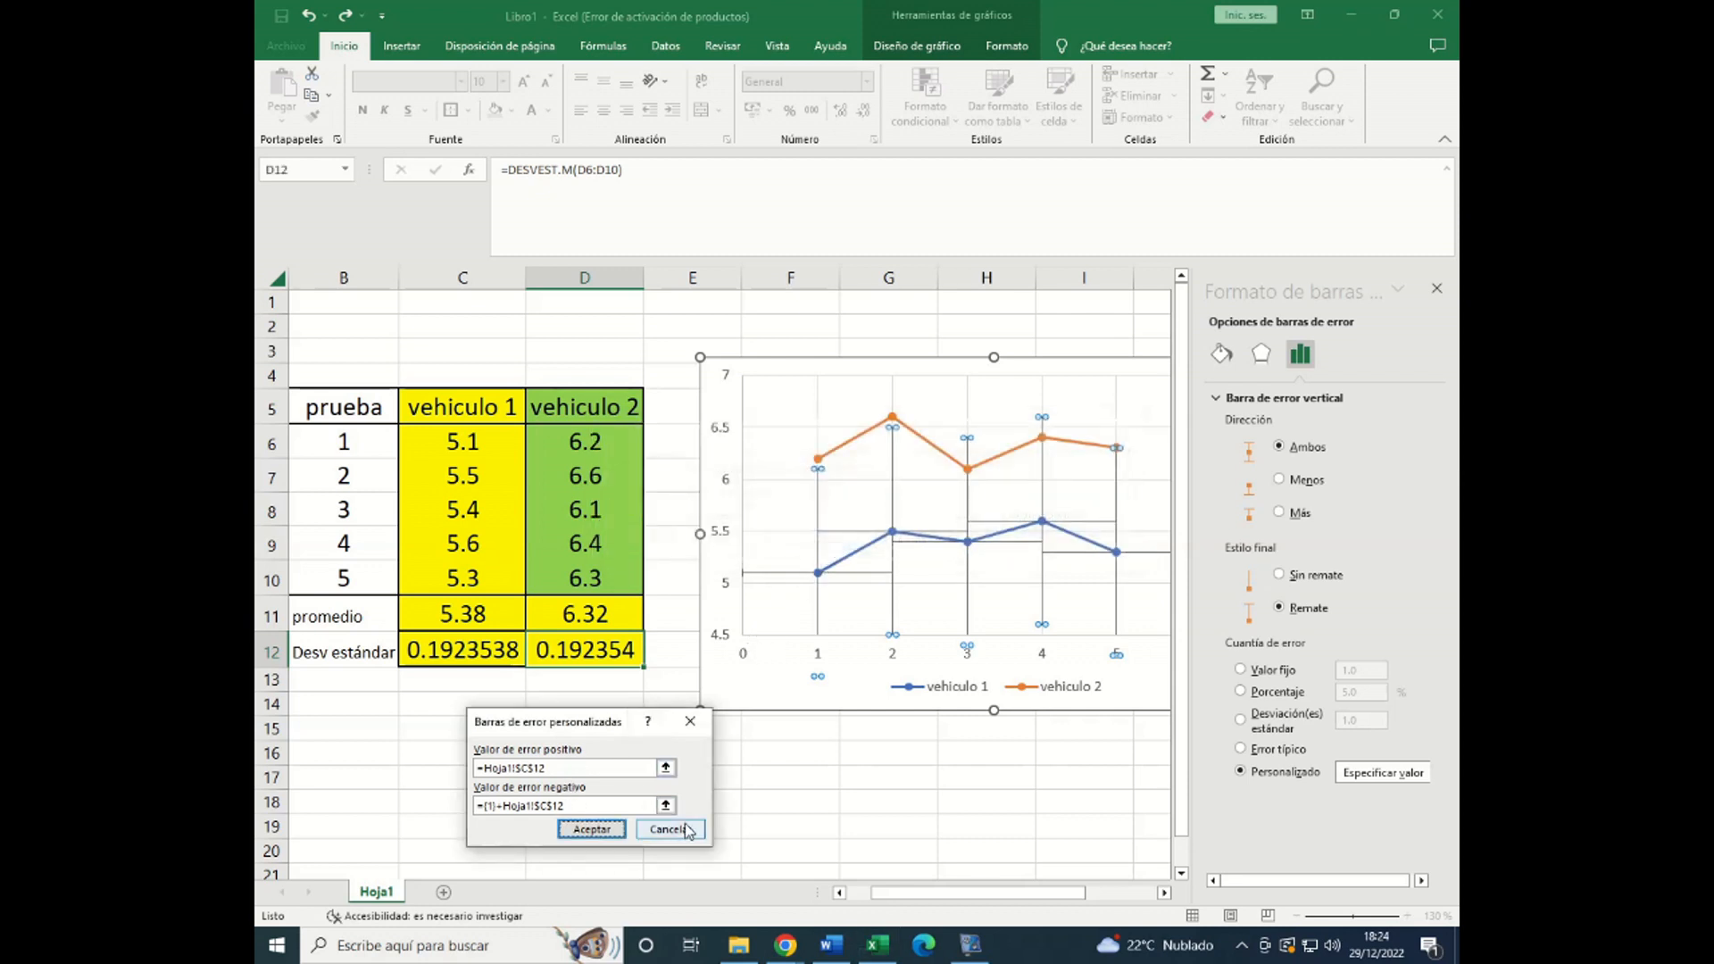
- Set vehiculo 1's negative error value to cell C12, apply it, and delete the series' horizontal error bars
left_click(665, 806)
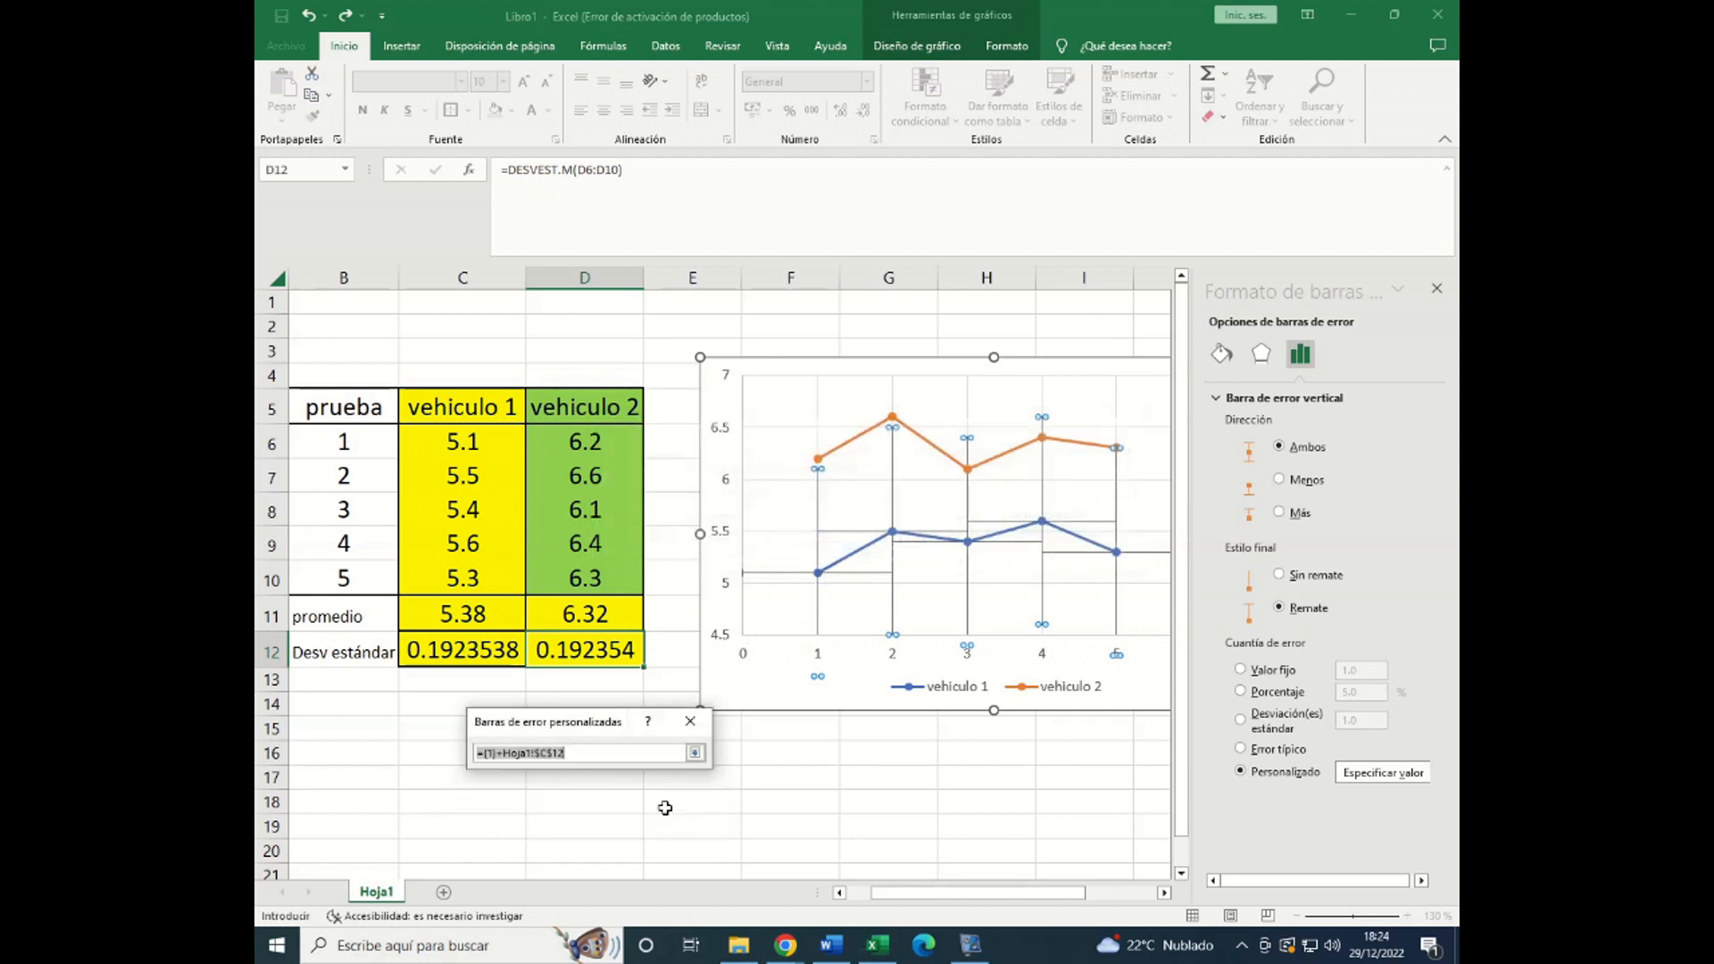
left_click(465, 652)
key("Return")
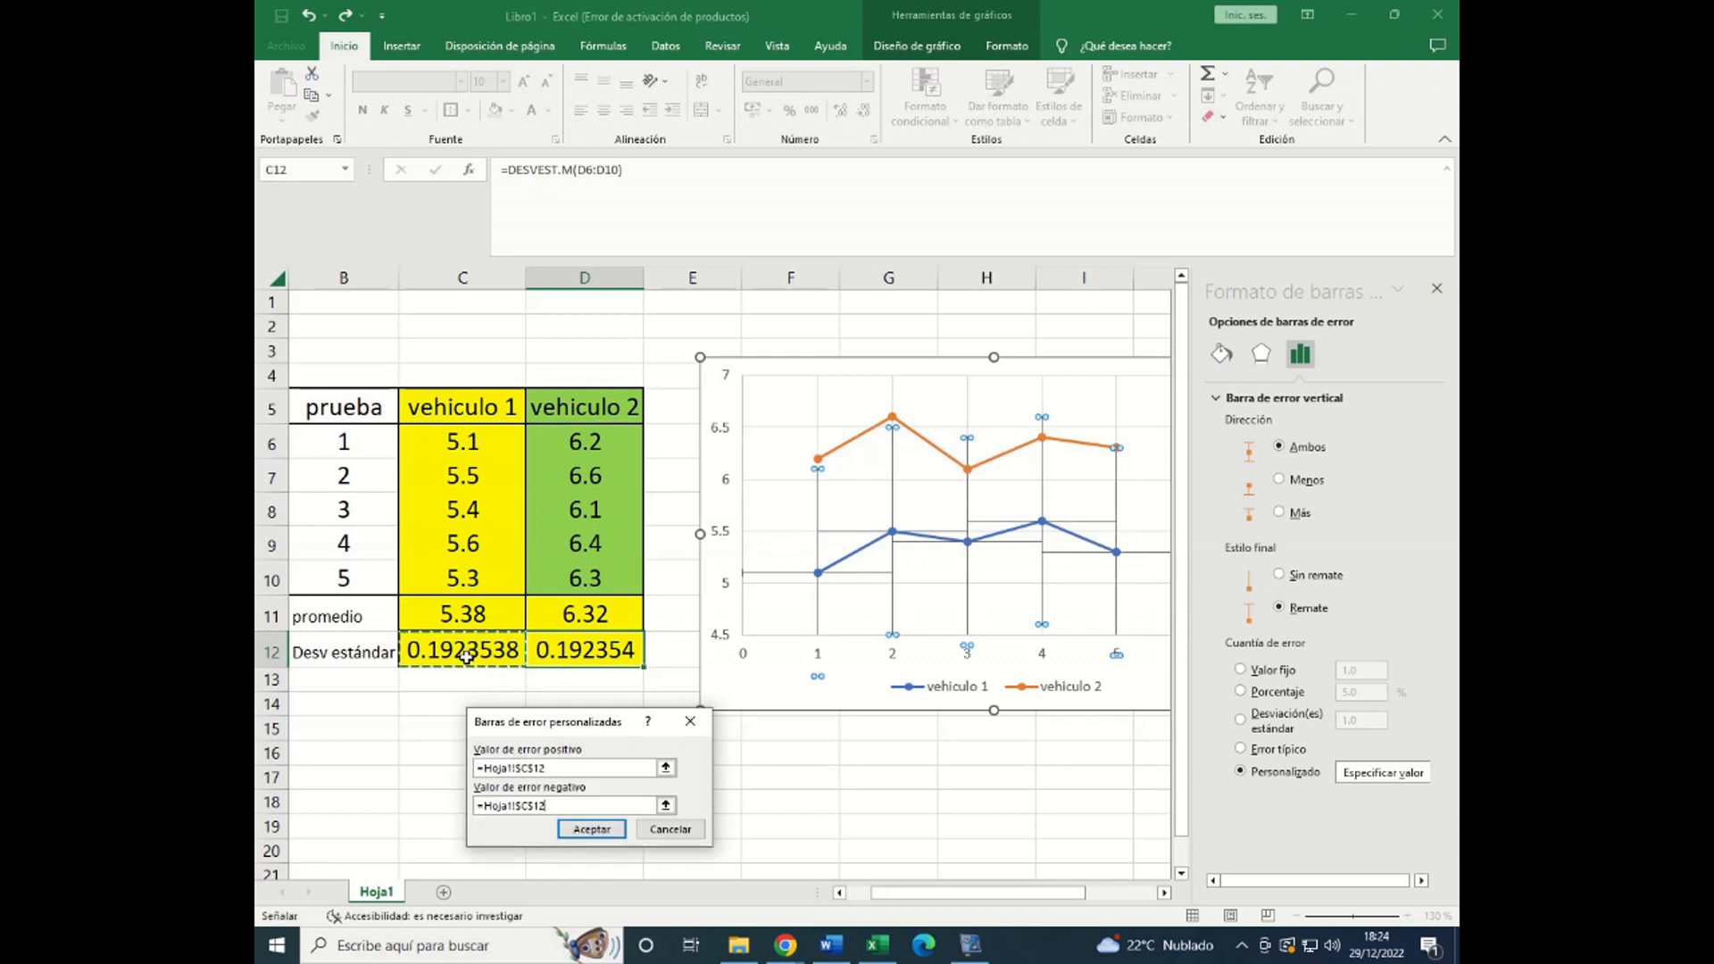
left_click(591, 829)
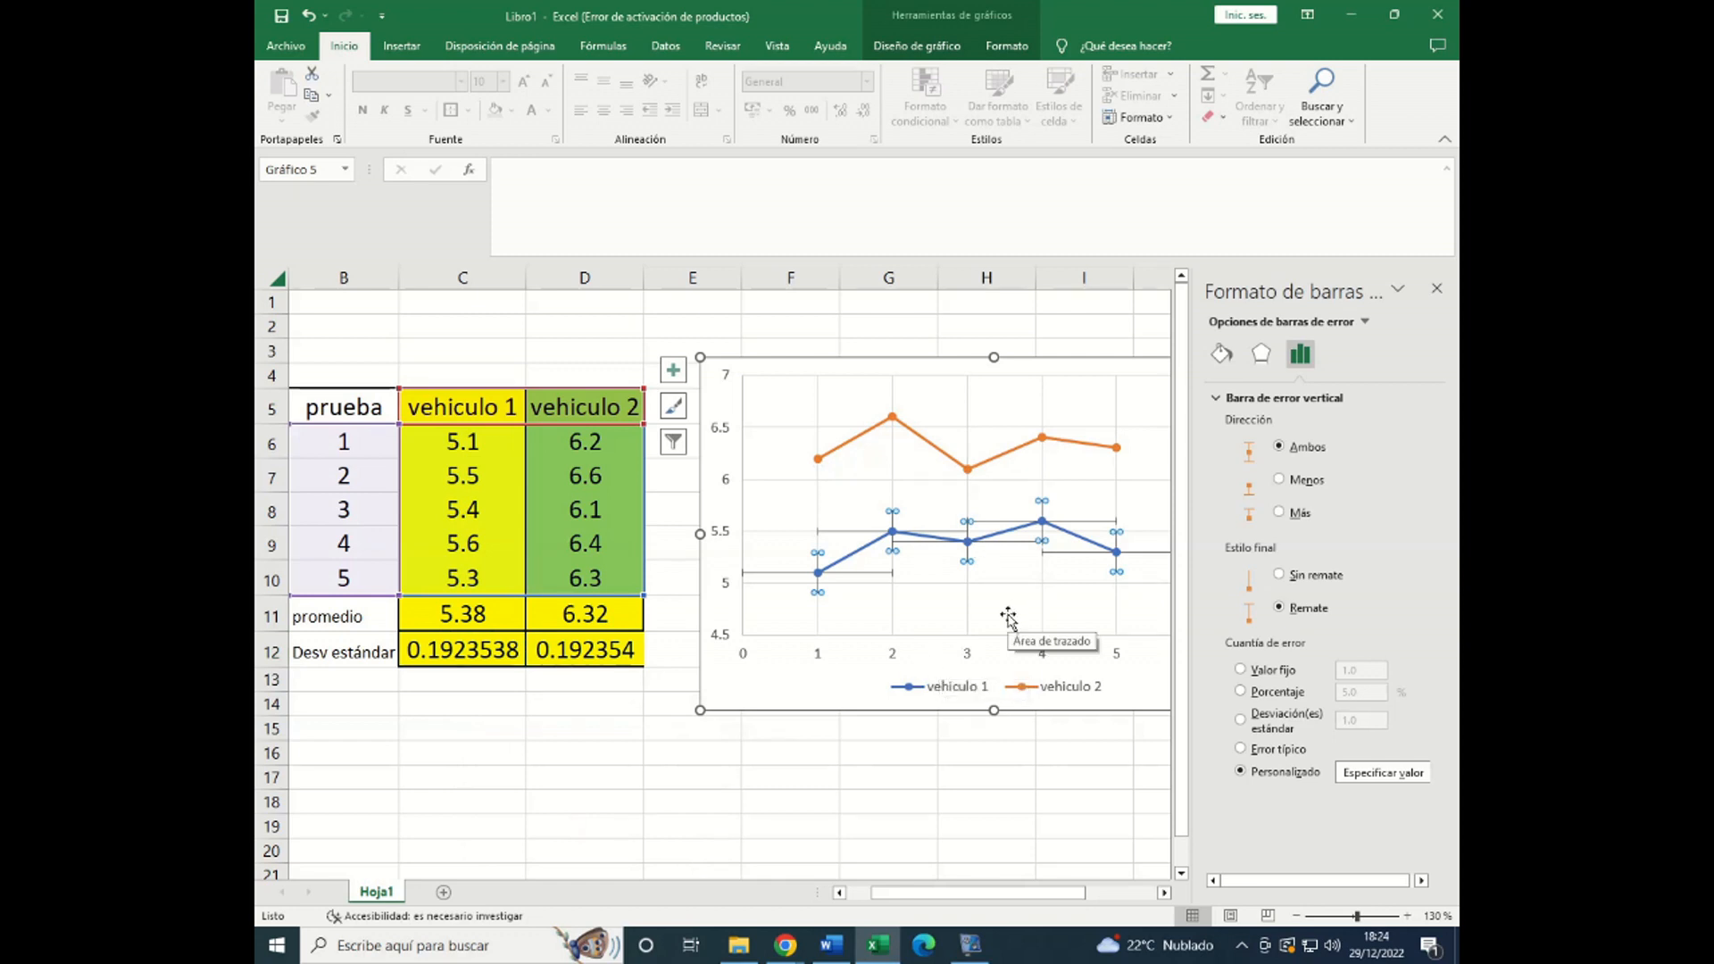
left_click(778, 575)
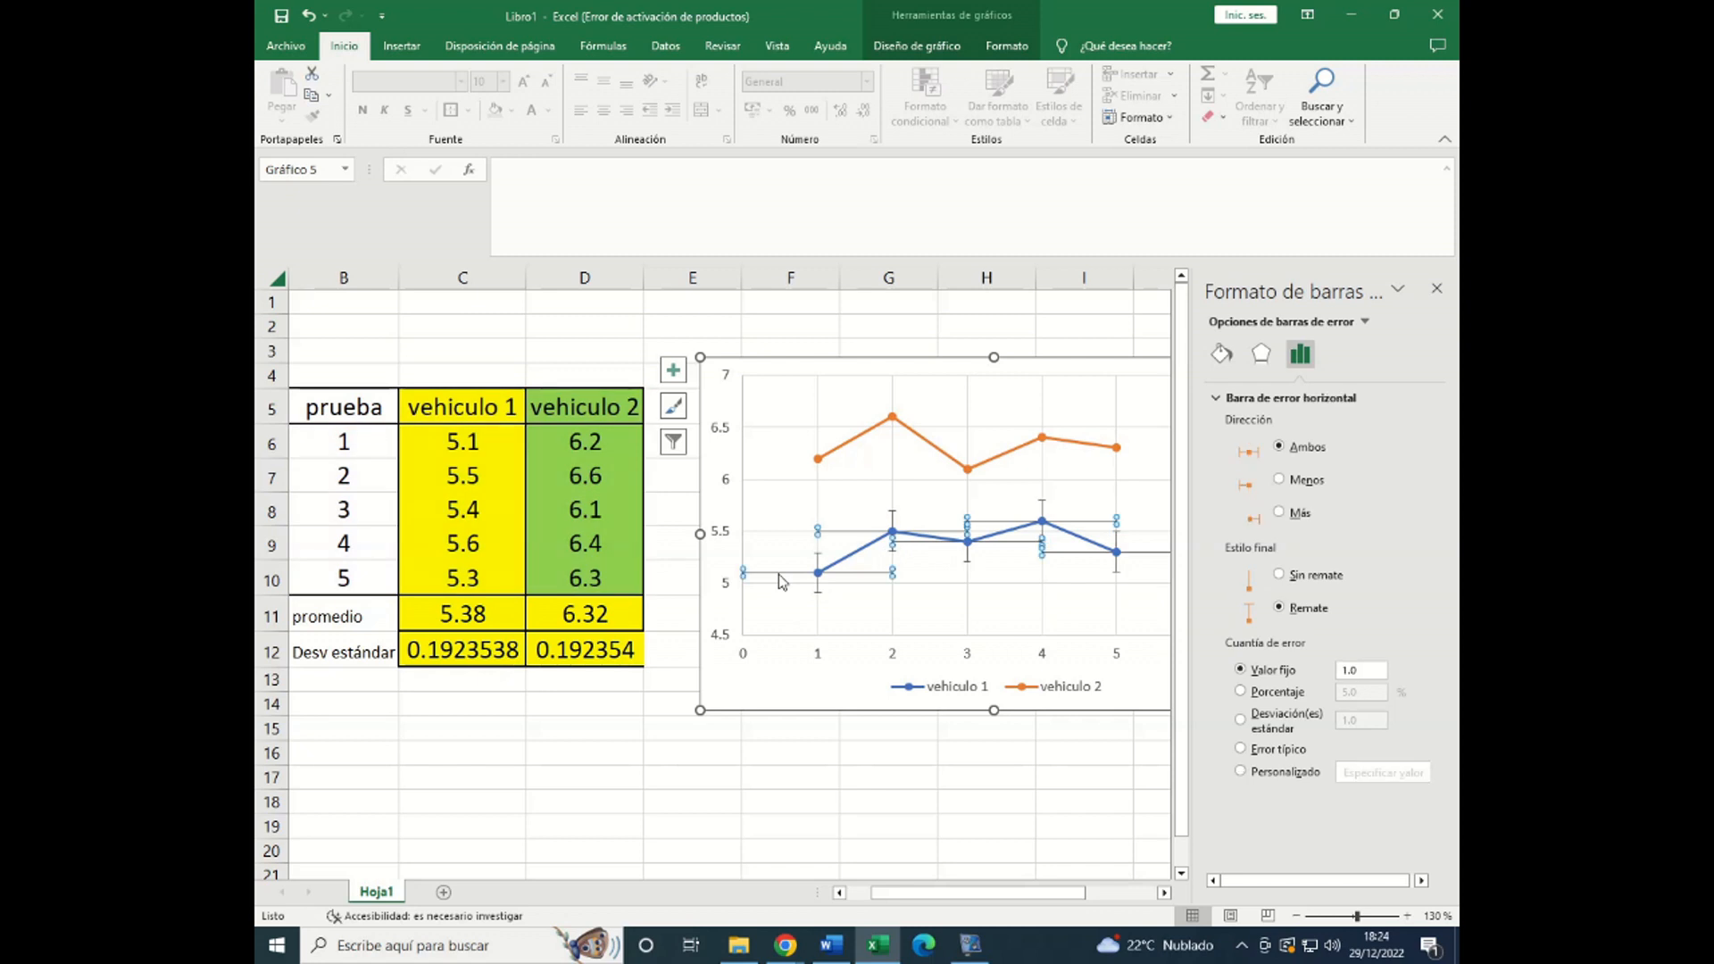
key("Delete")
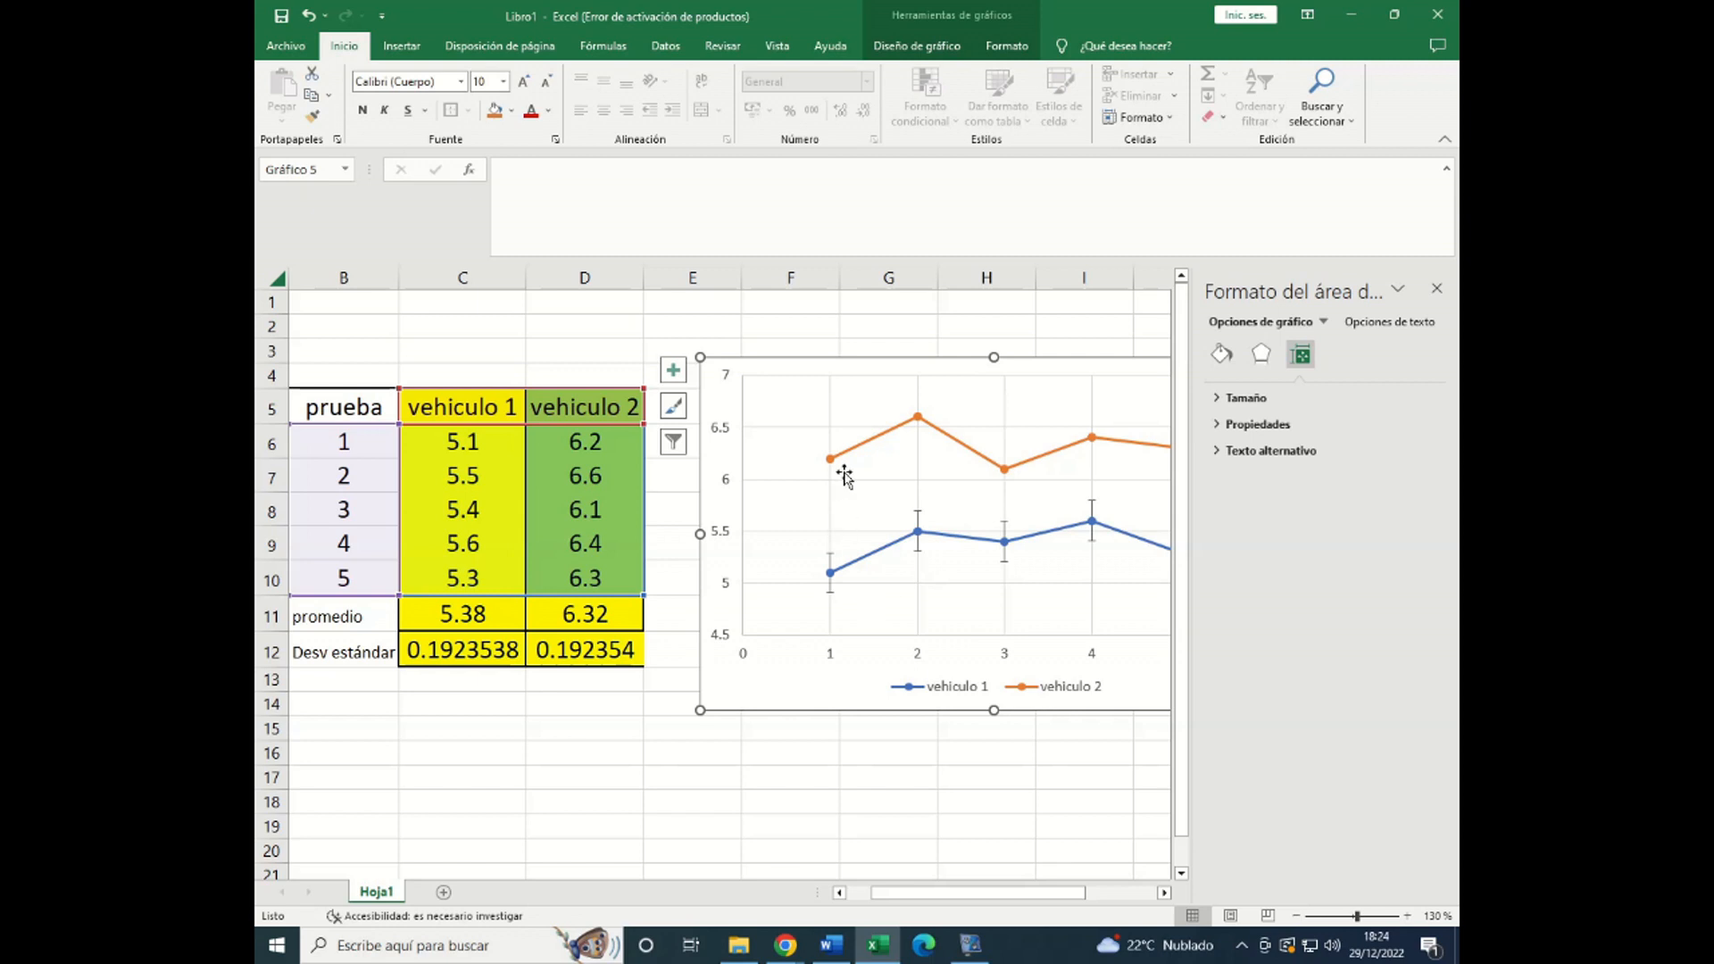
- Add error bars to the vehiculo 2 series and open their detailed formatting options
left_click(870, 446)
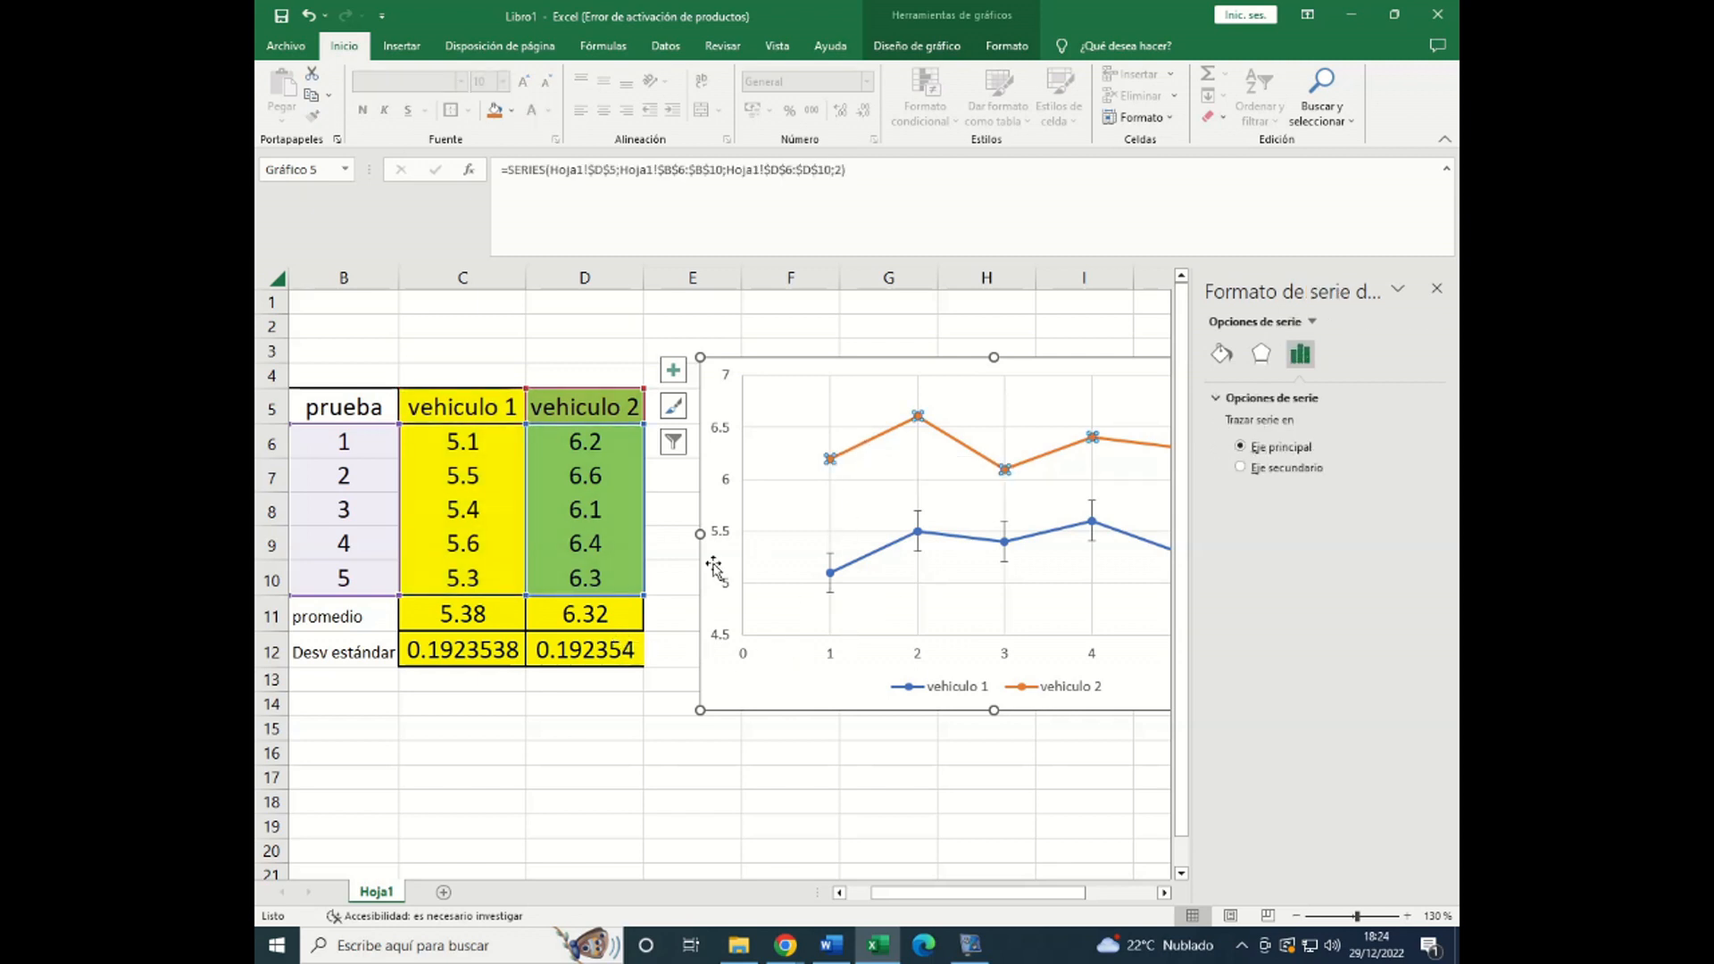
left_click(1436, 288)
left_click(1313, 370)
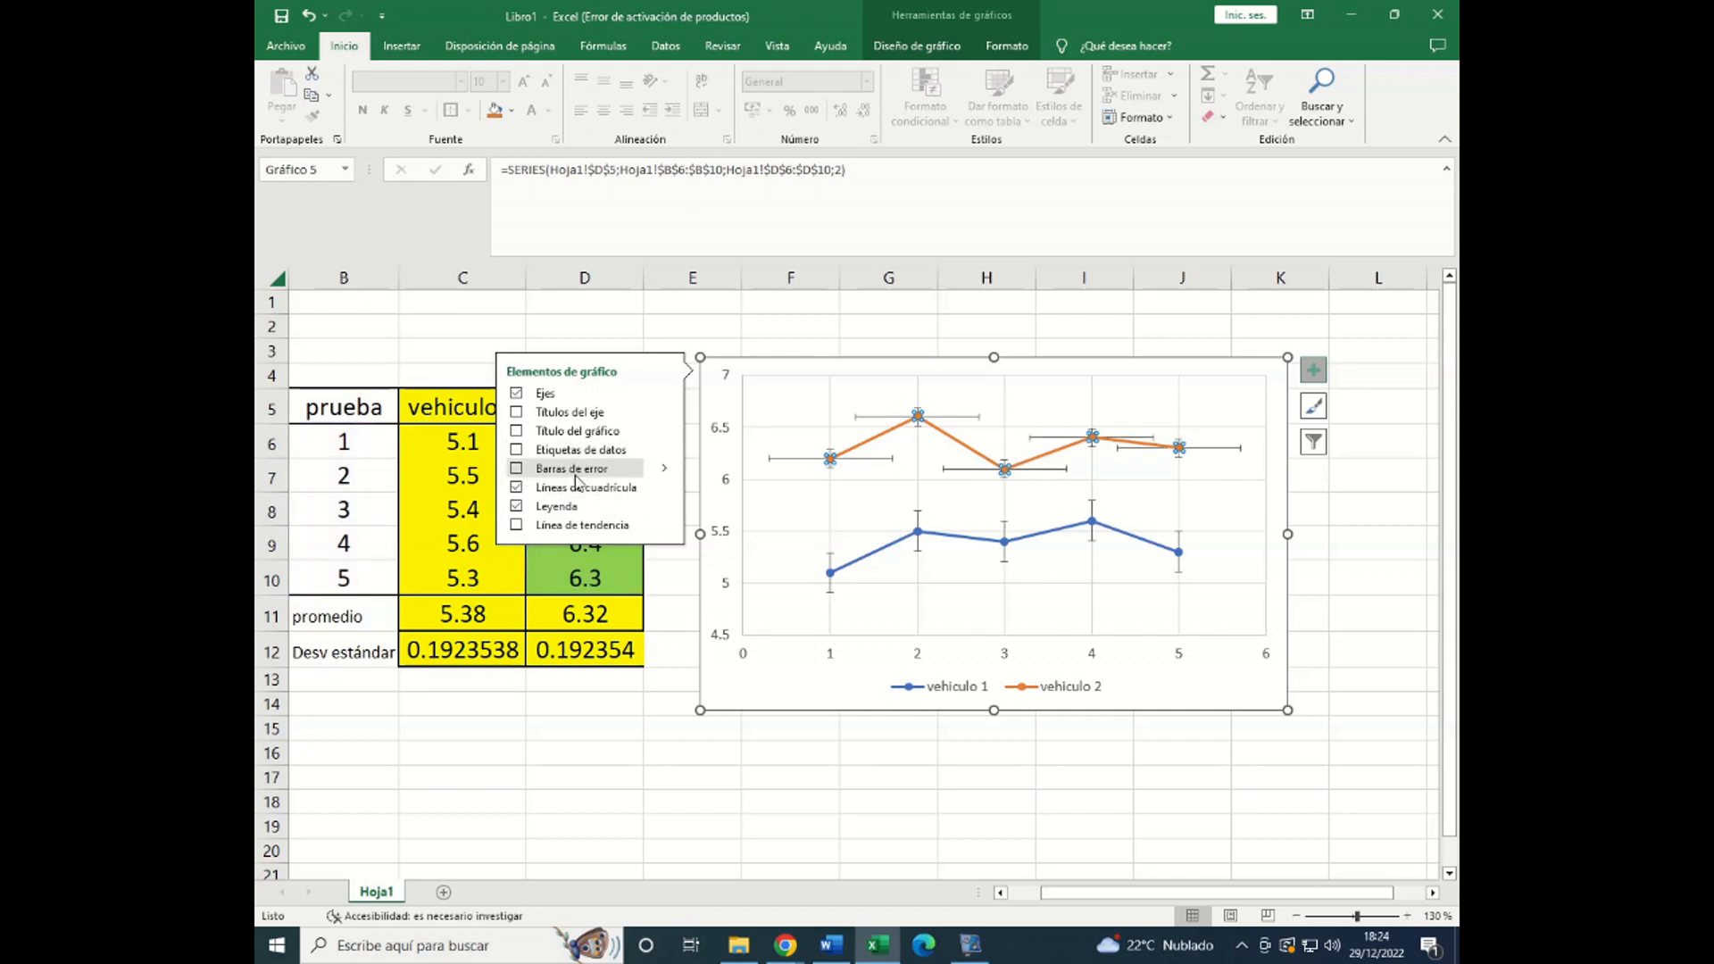
left_click(662, 467)
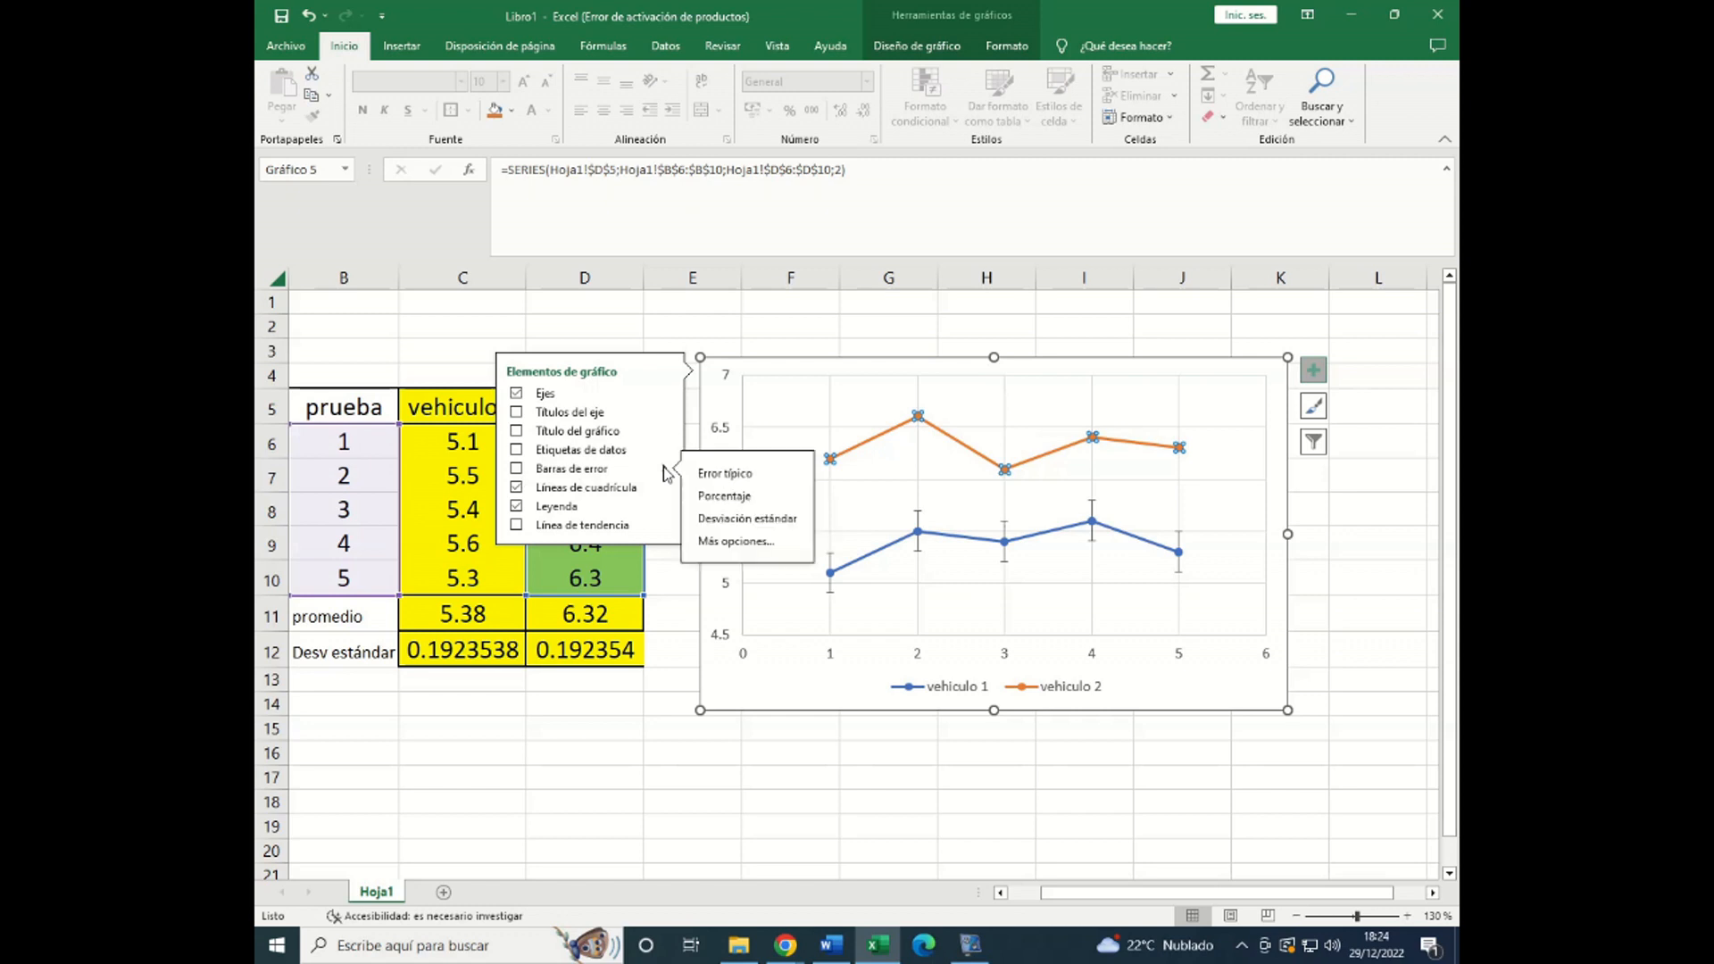
left_click(739, 542)
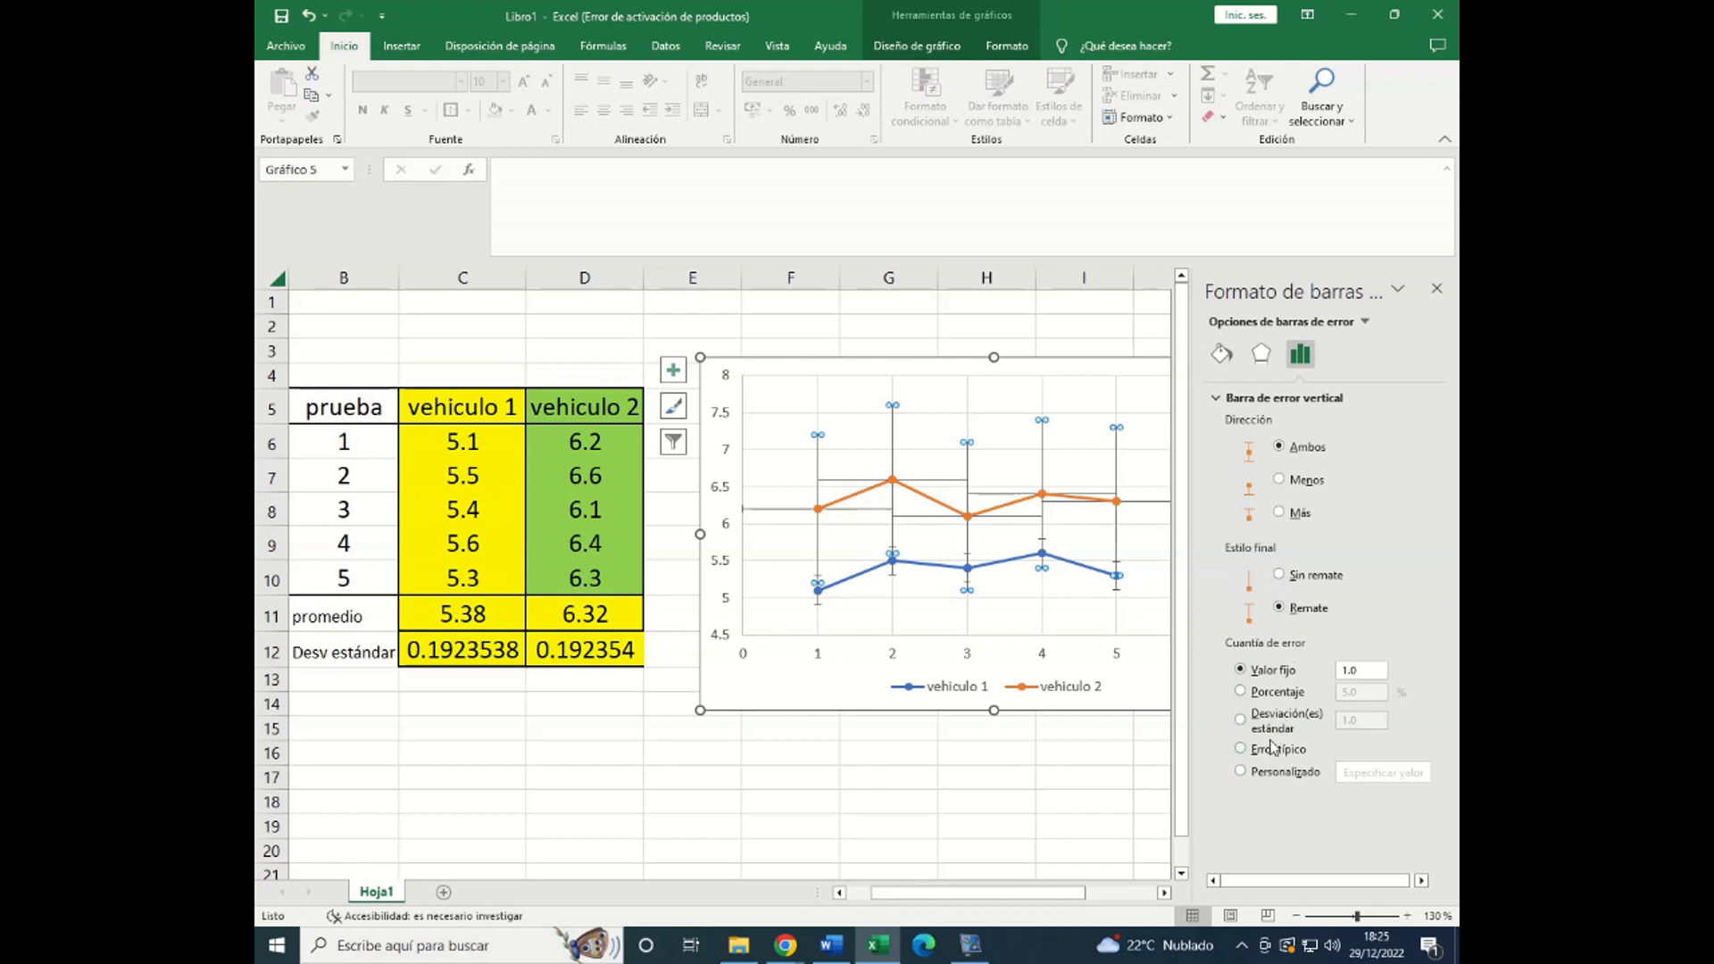
- Give vehiculo 2's vertical error bars a custom amount, using cell D12 for both the positive and negative error values
left_click(1254, 774)
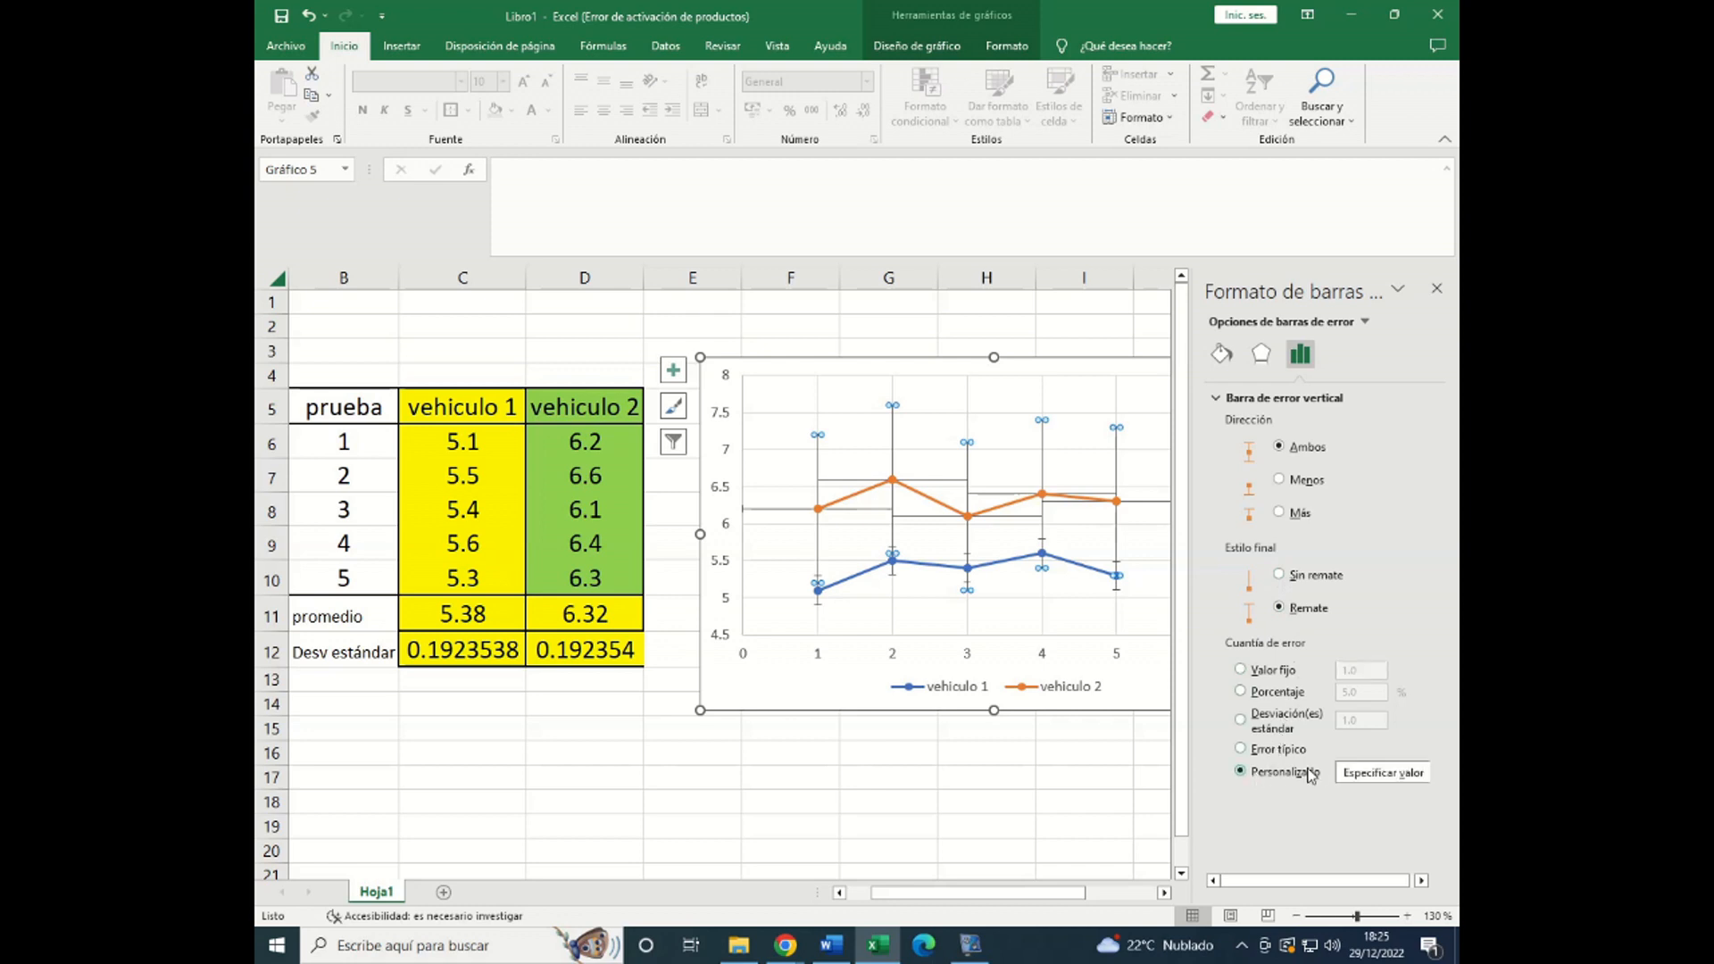
left_click(1381, 773)
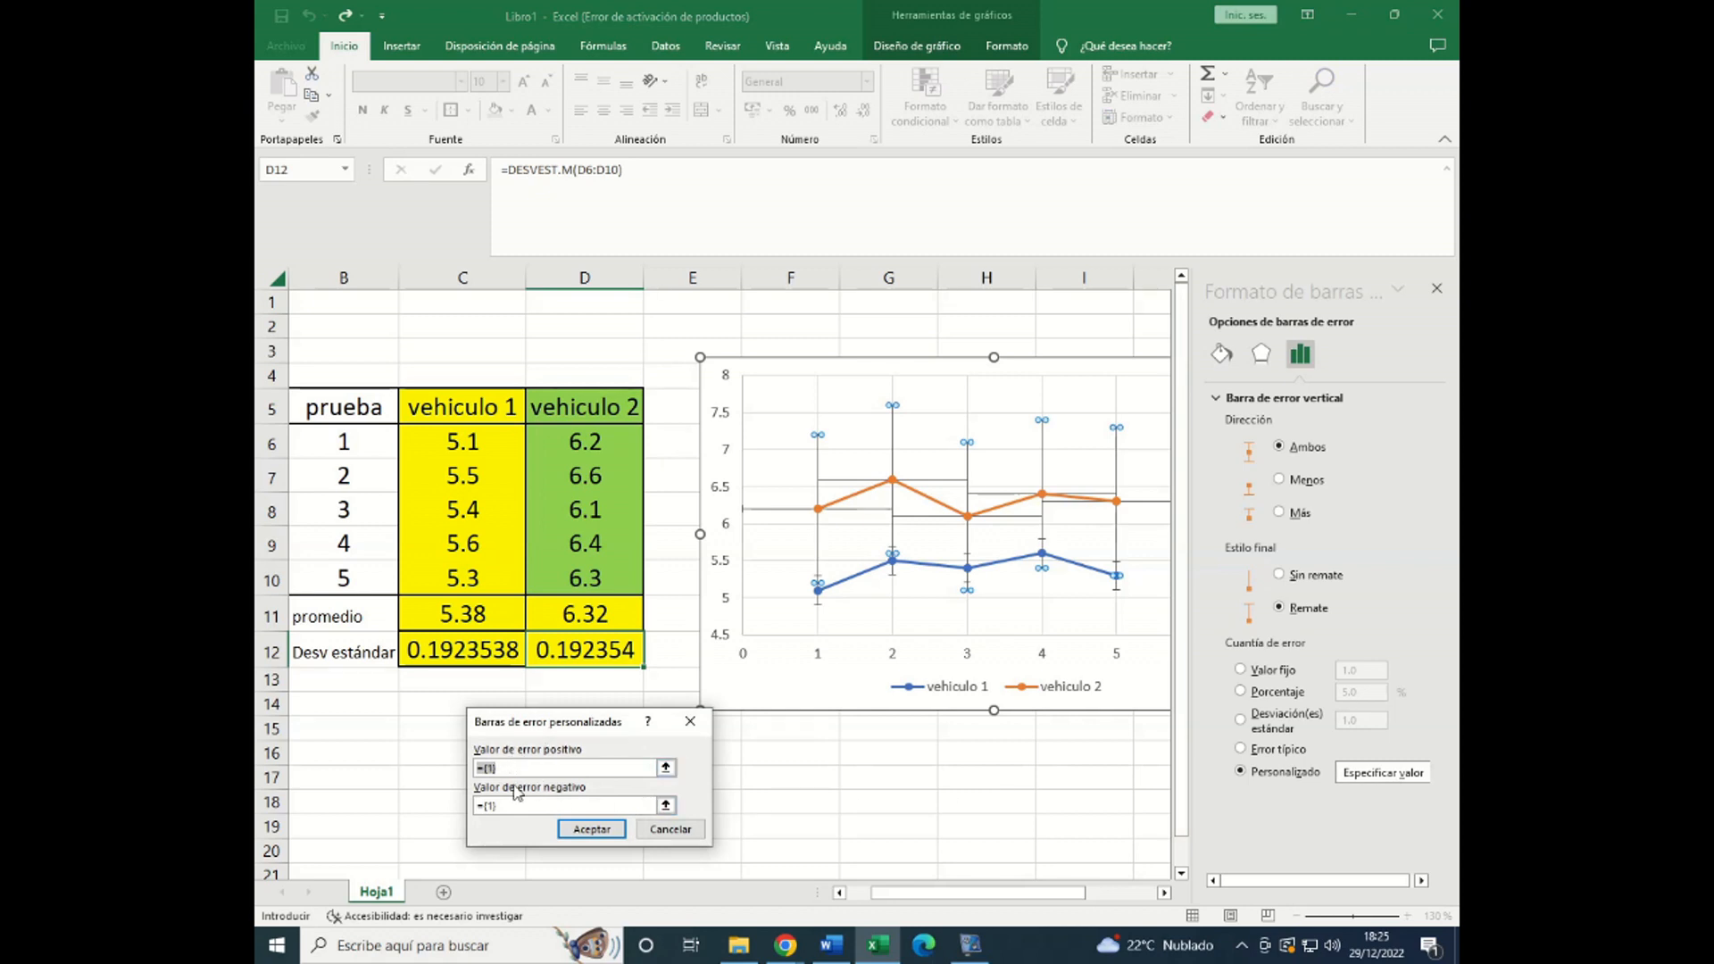
left_click(664, 768)
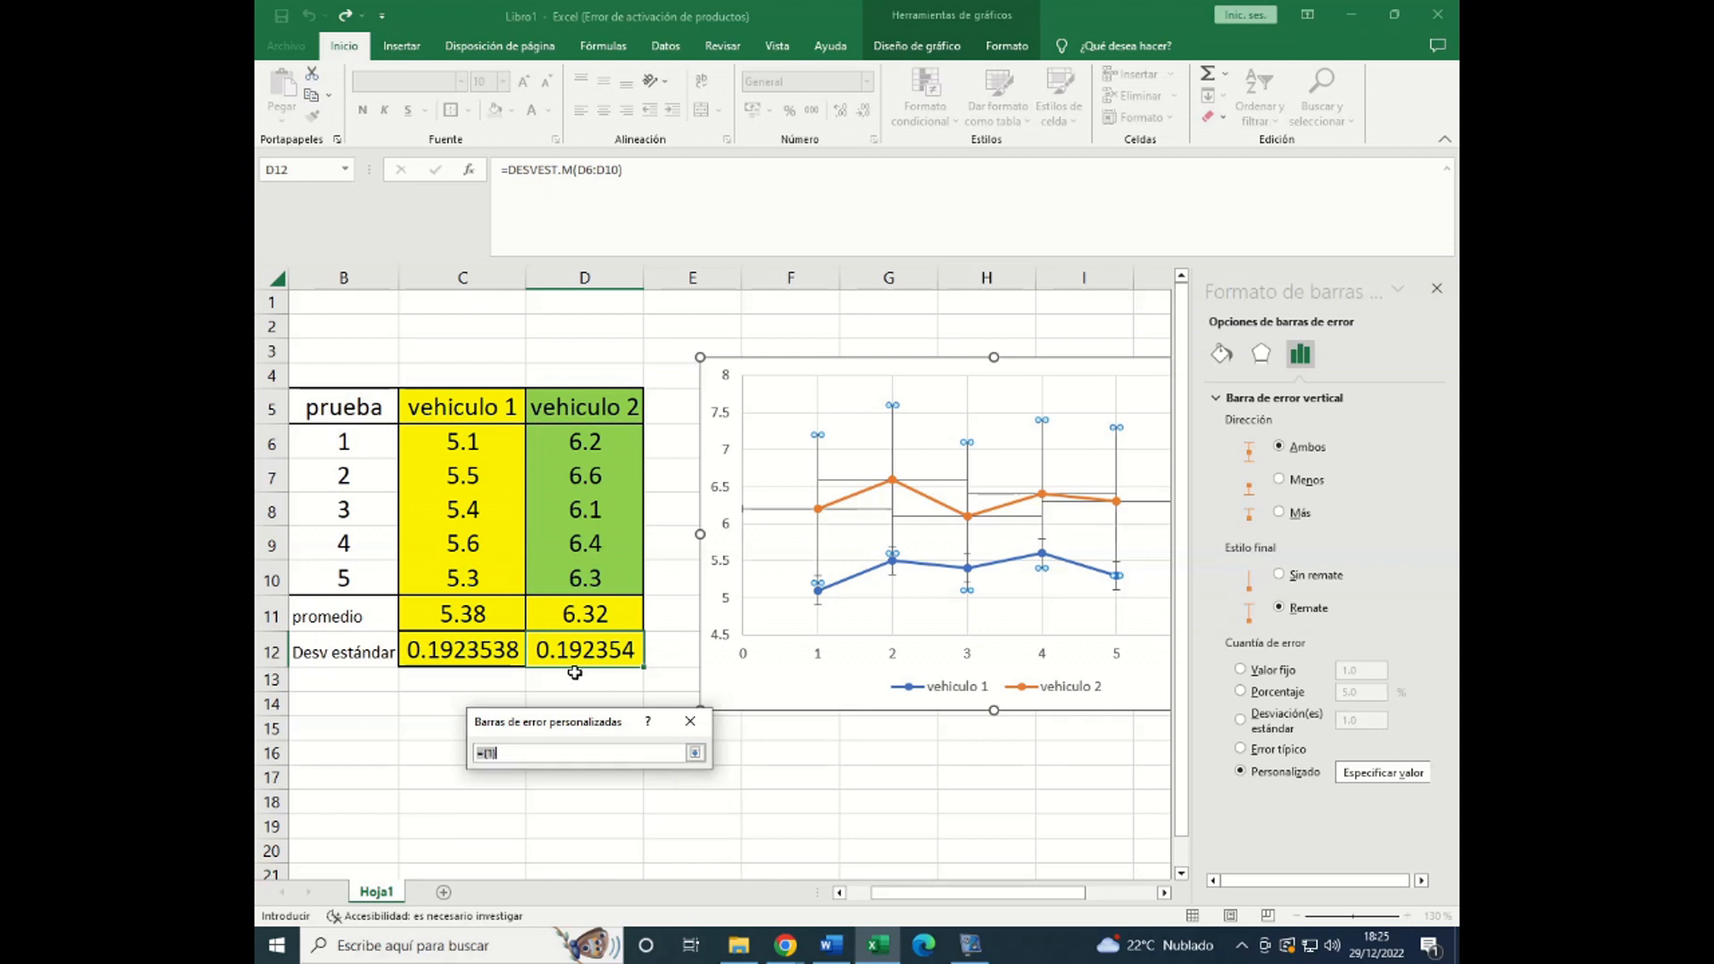
left_click(590, 650)
key("Return")
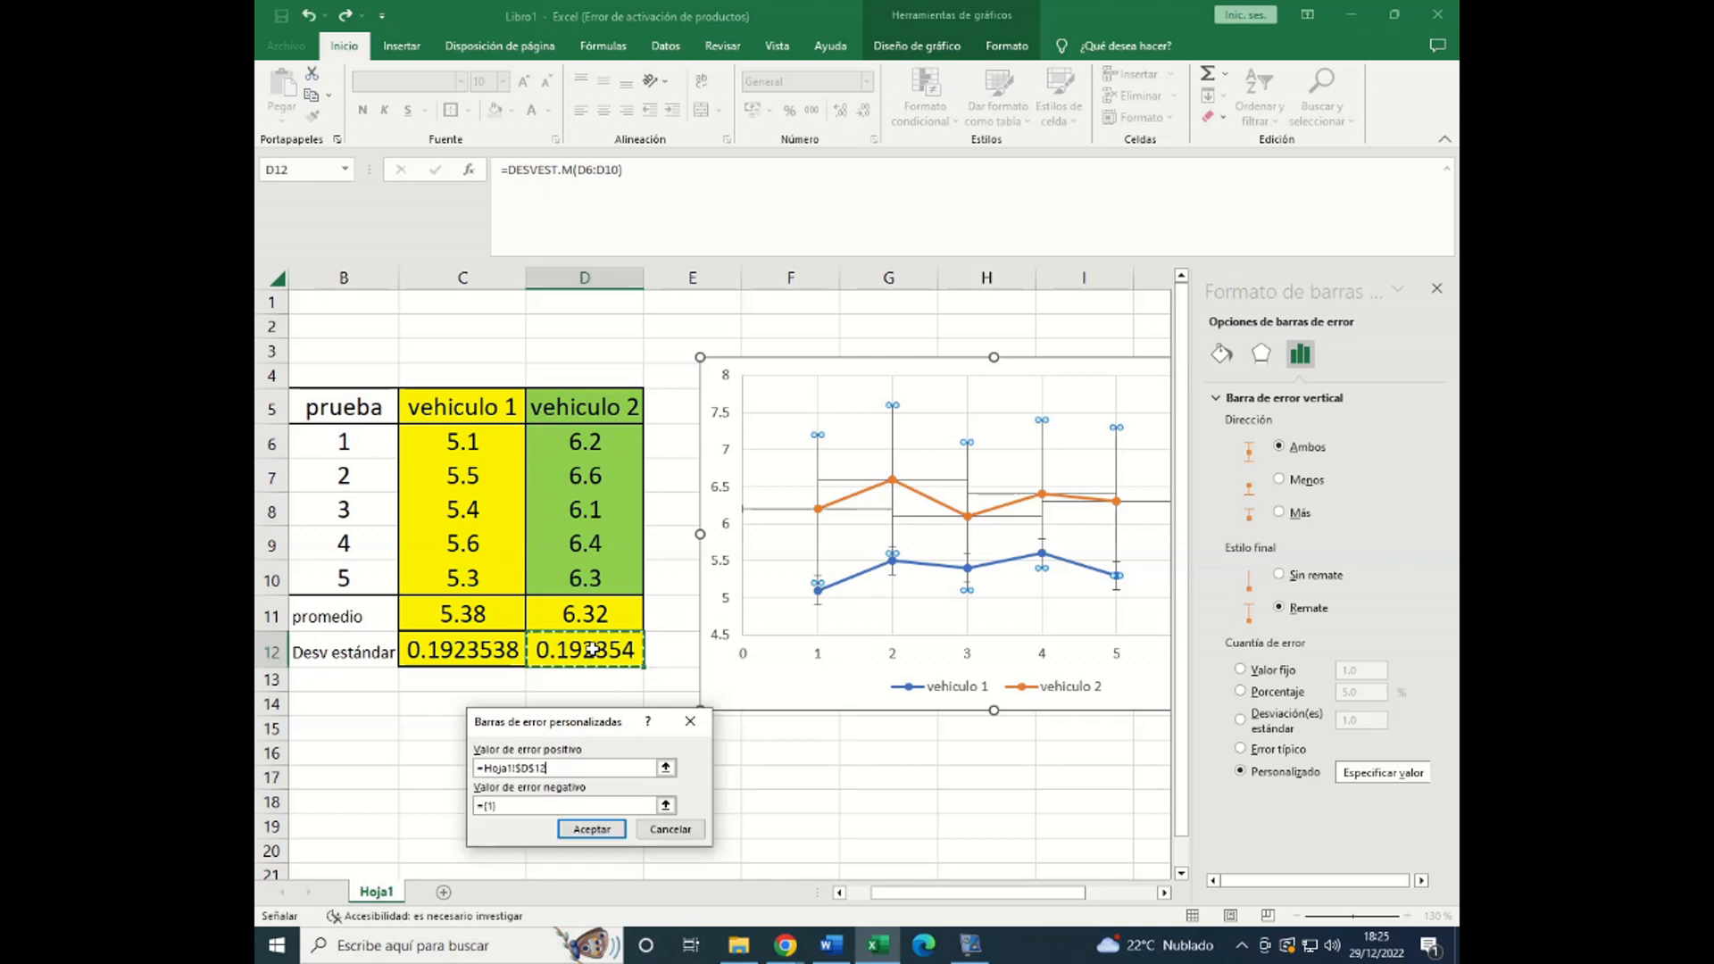
left_click(665, 805)
left_click(612, 650)
key("Return")
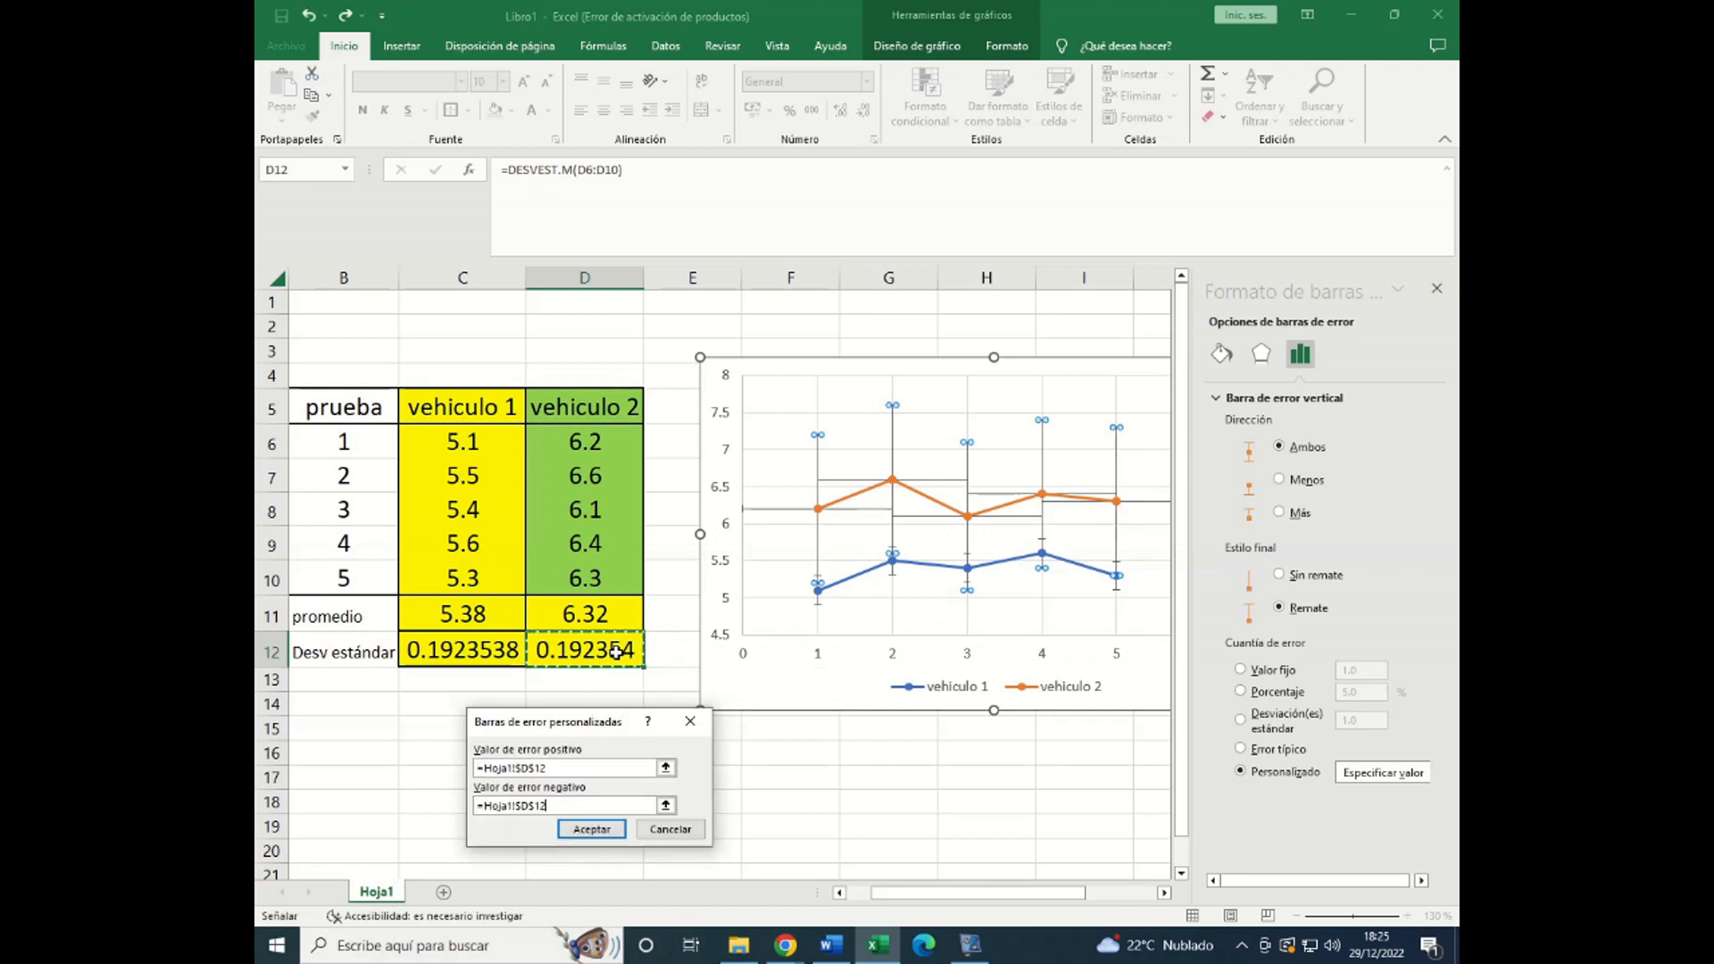
left_click(589, 829)
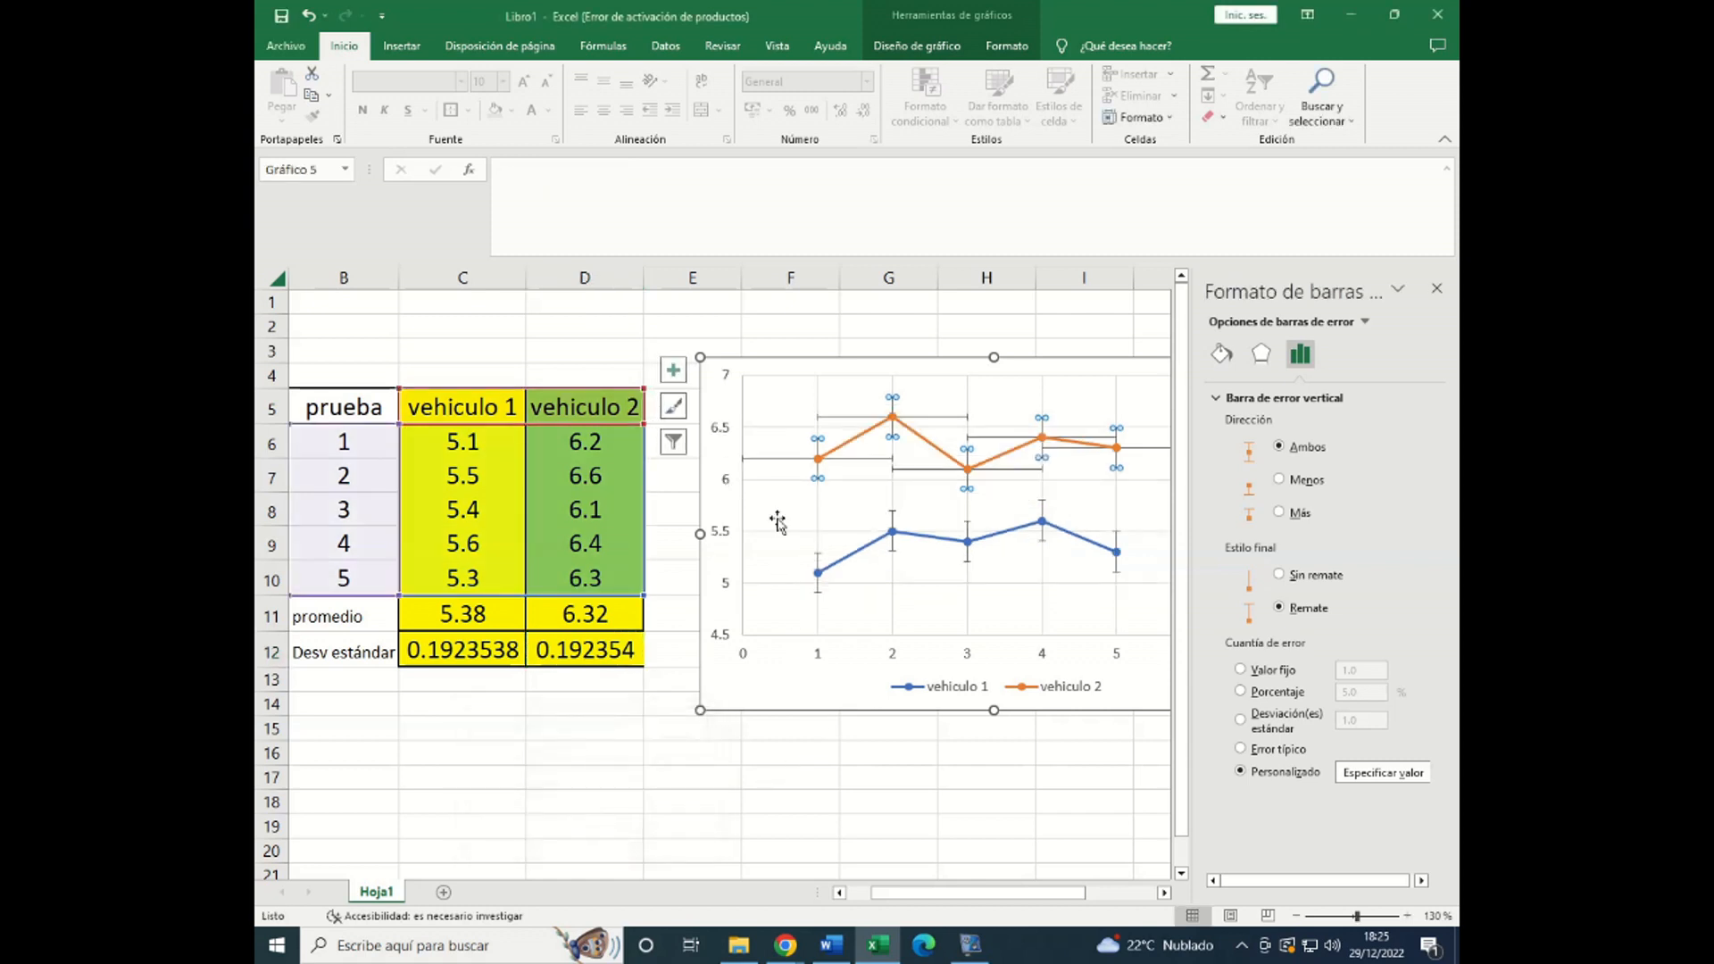
- Delete vehiculo 2's horizontal error bars and close the formatting options
left_click(765, 466)
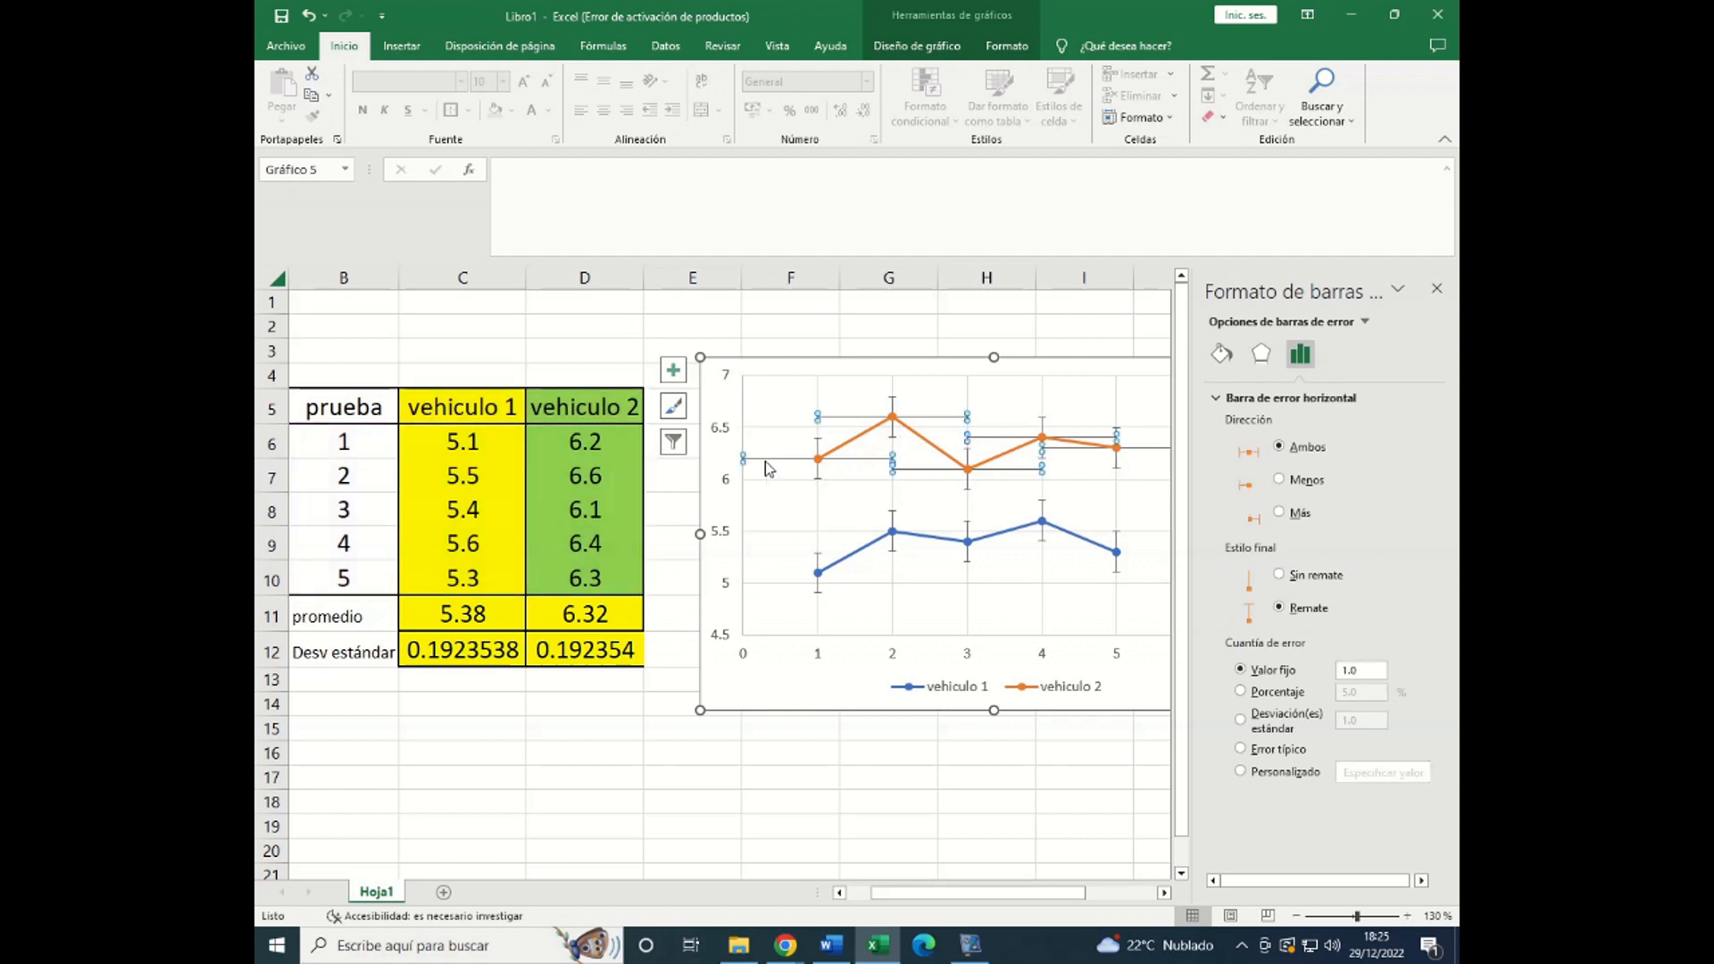
key("Delete")
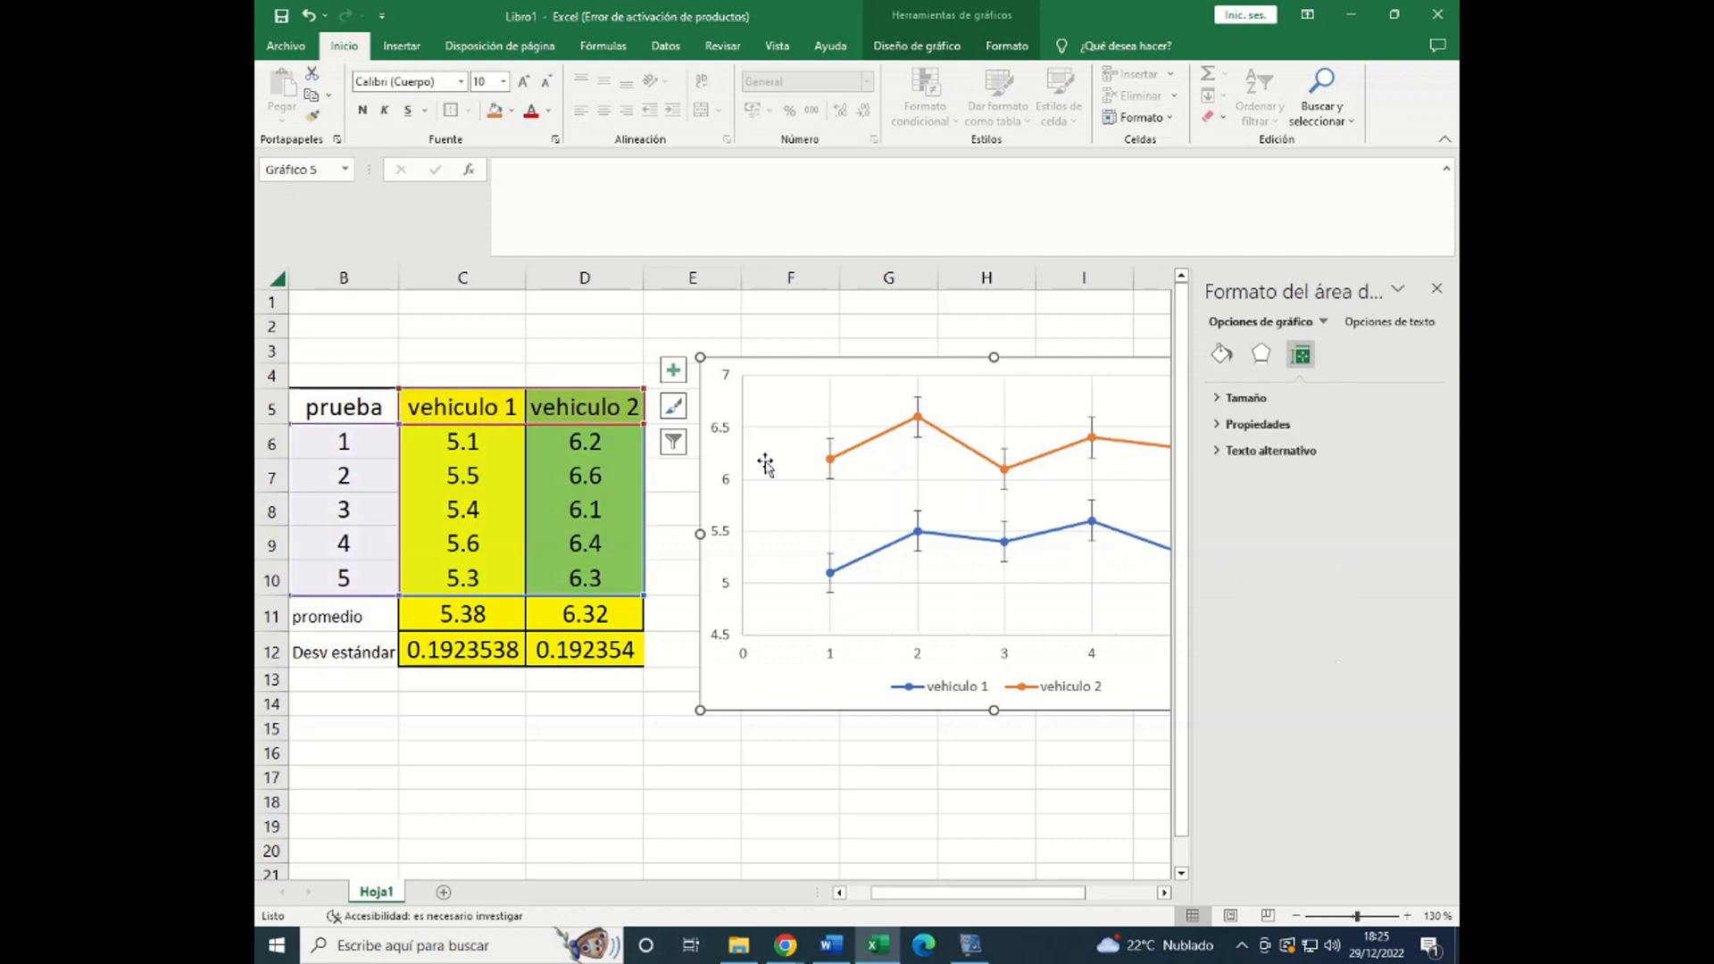
left_click(1436, 289)
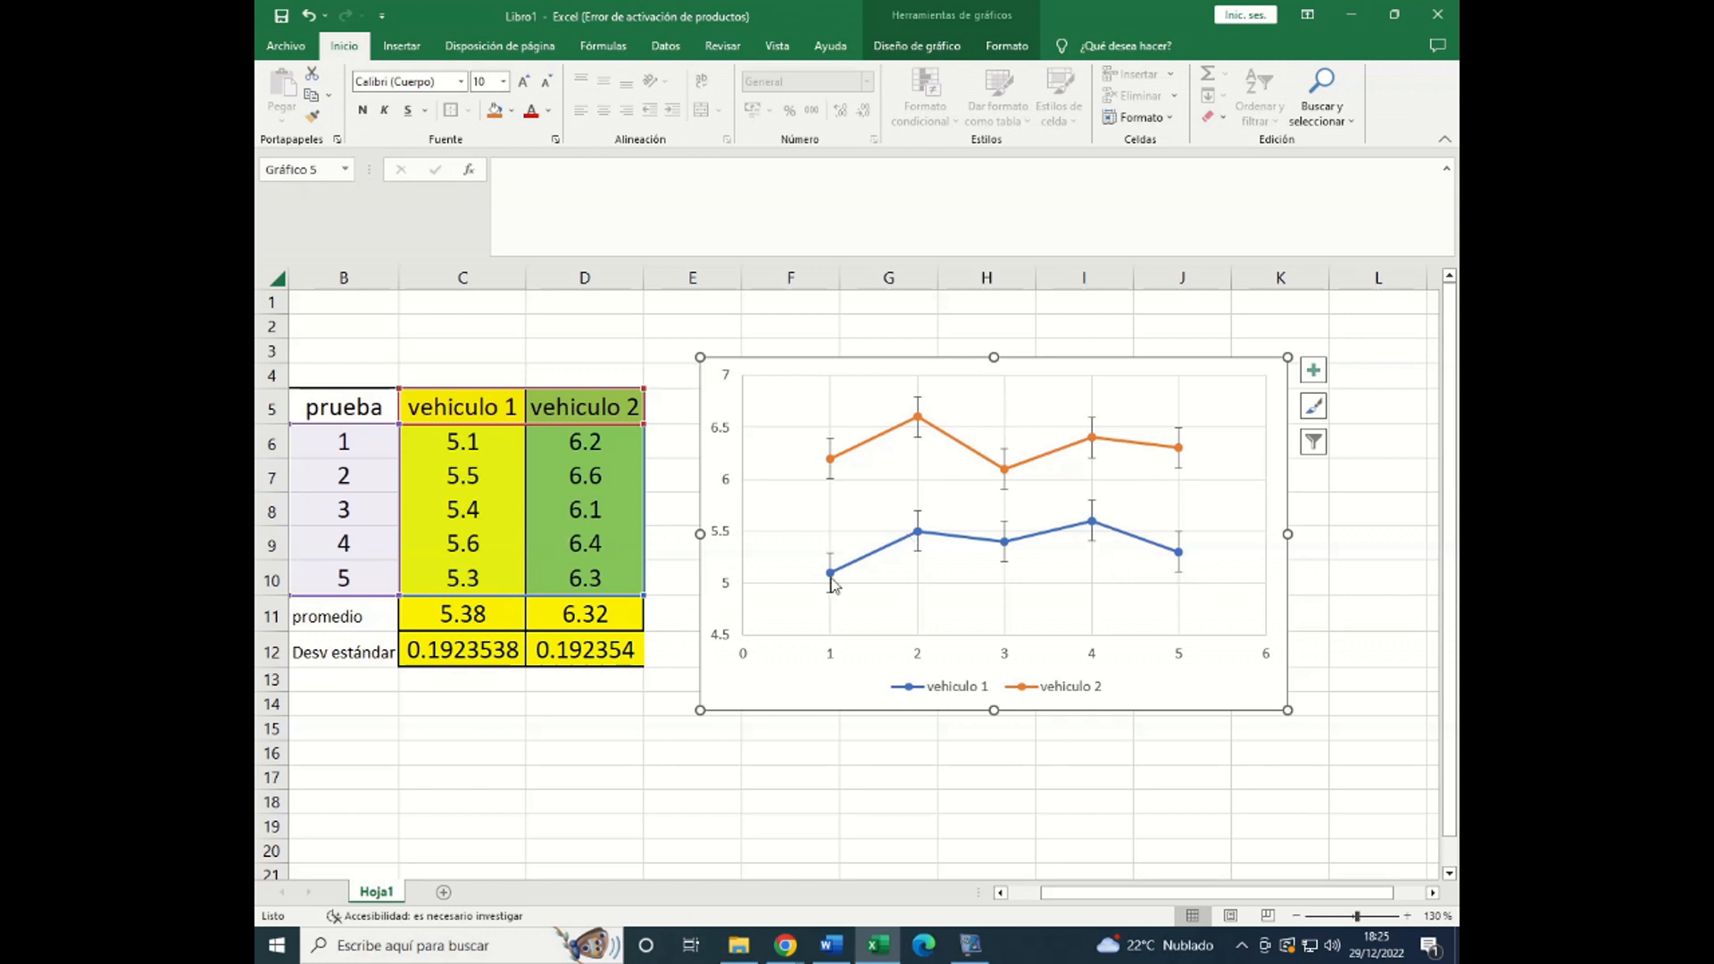
- Set the outline thickness of vehiculo 1's vertical error bars to 2¼ pt
left_click(832, 558)
right_click(832, 559)
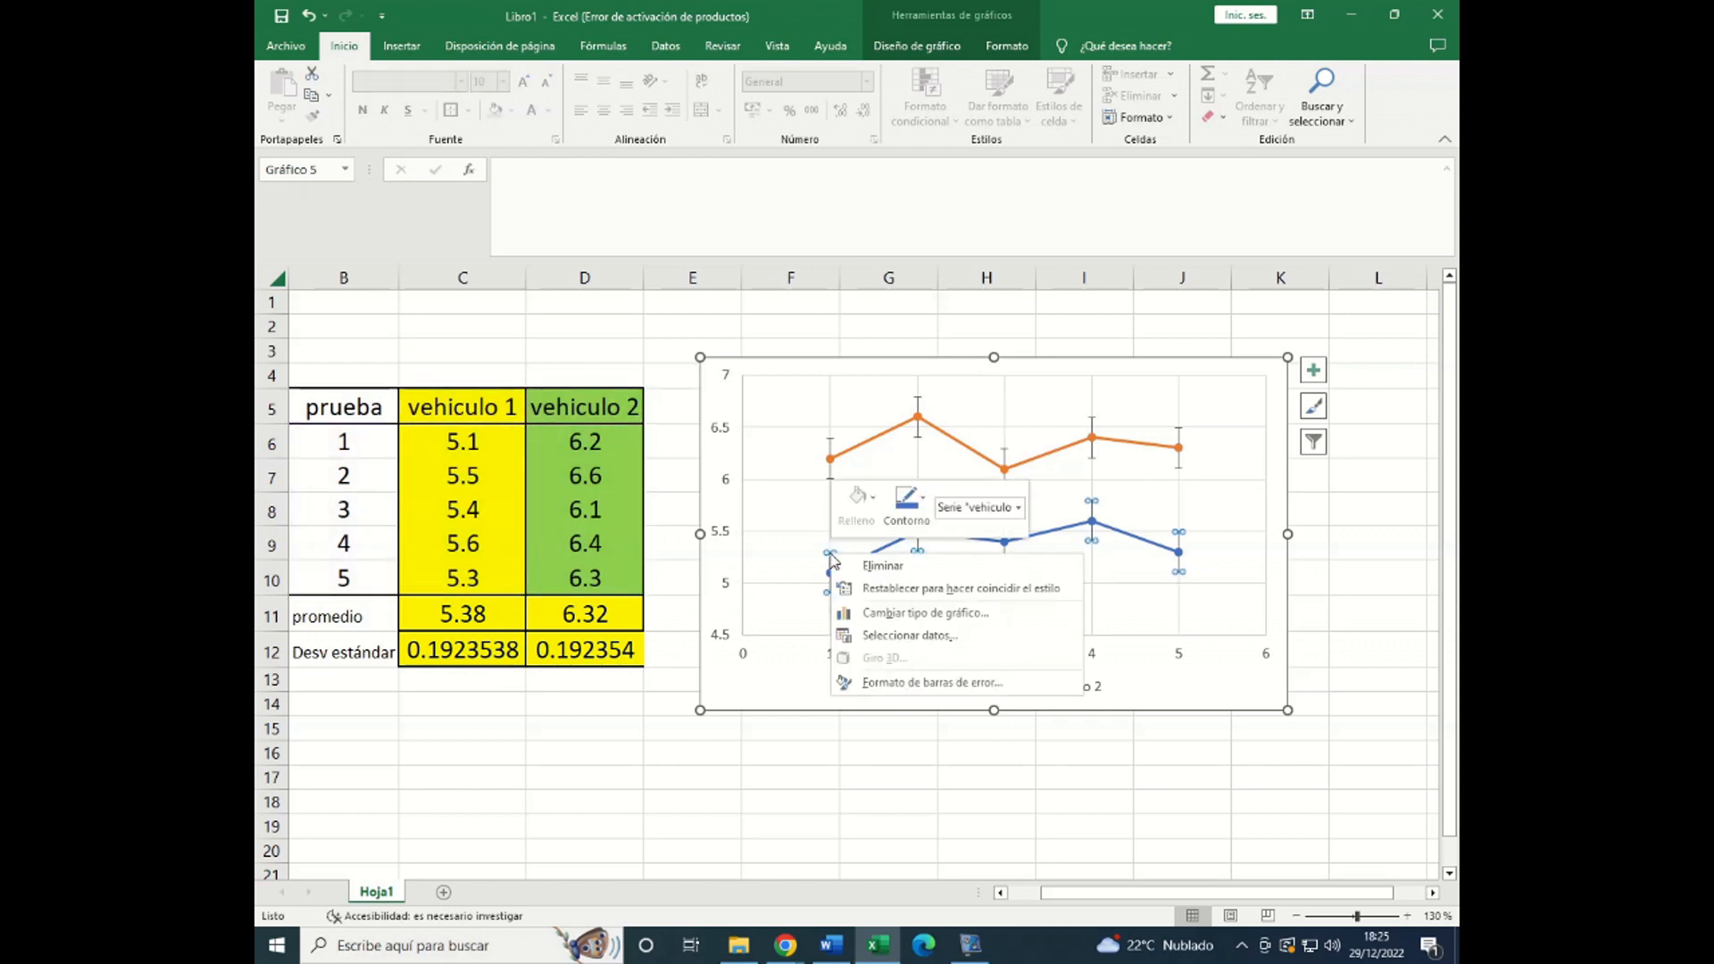
left_click(927, 513)
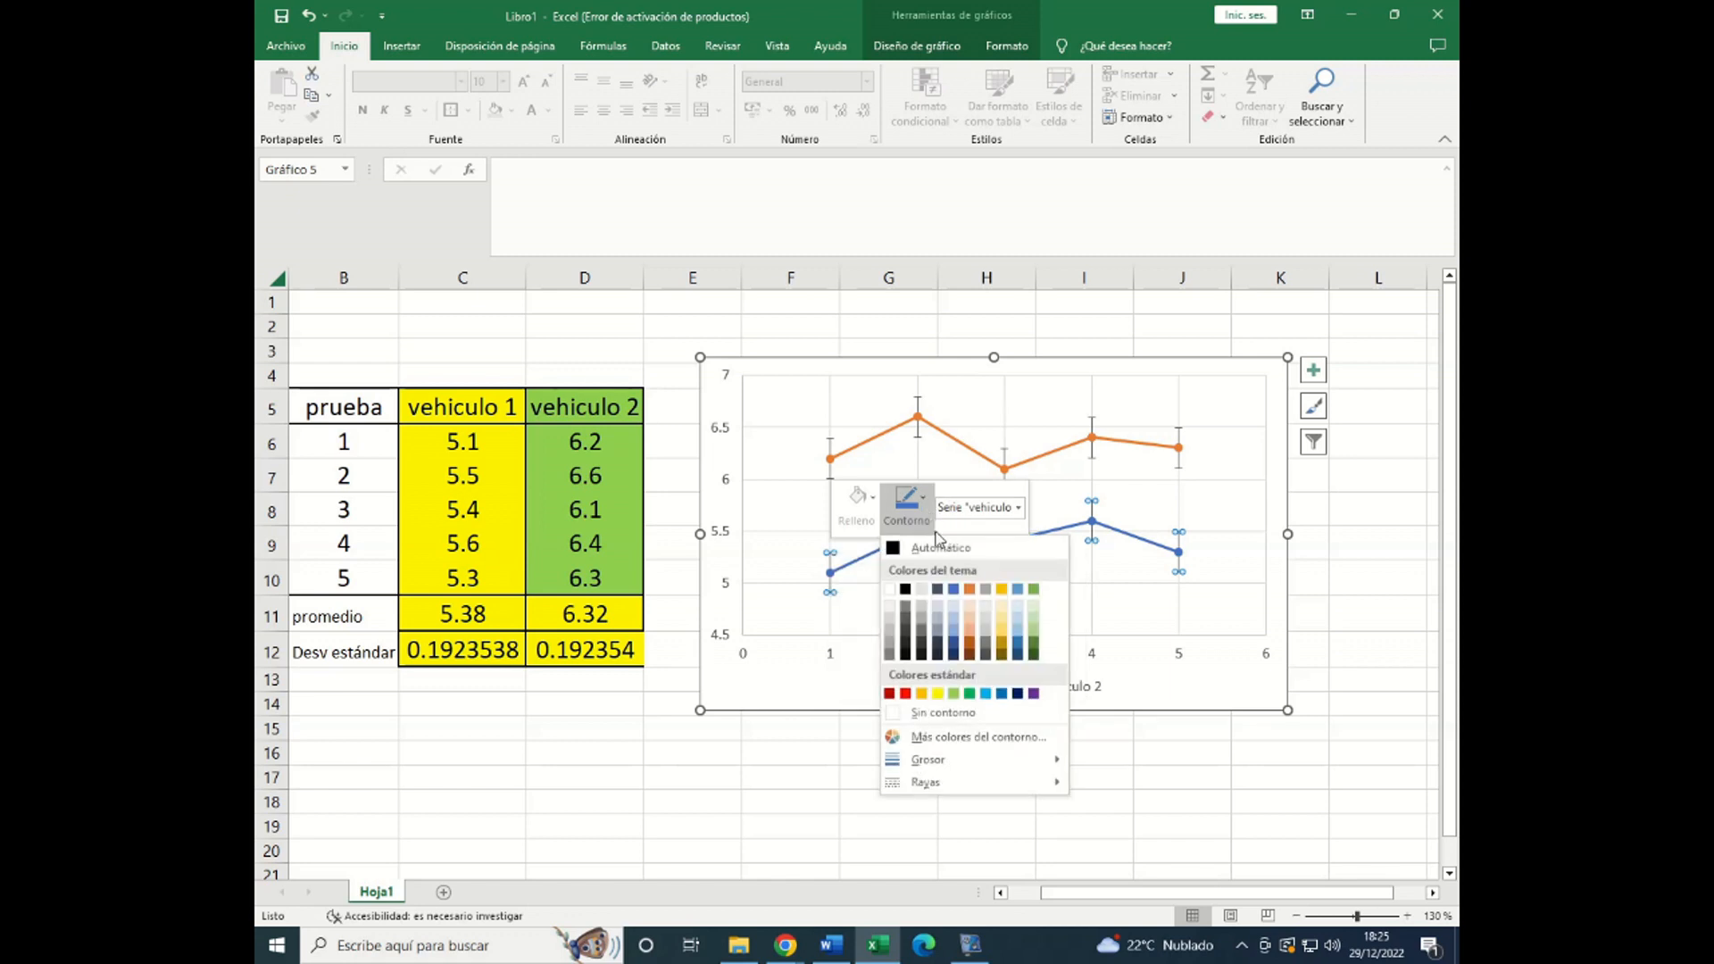
mouse_move(964, 759)
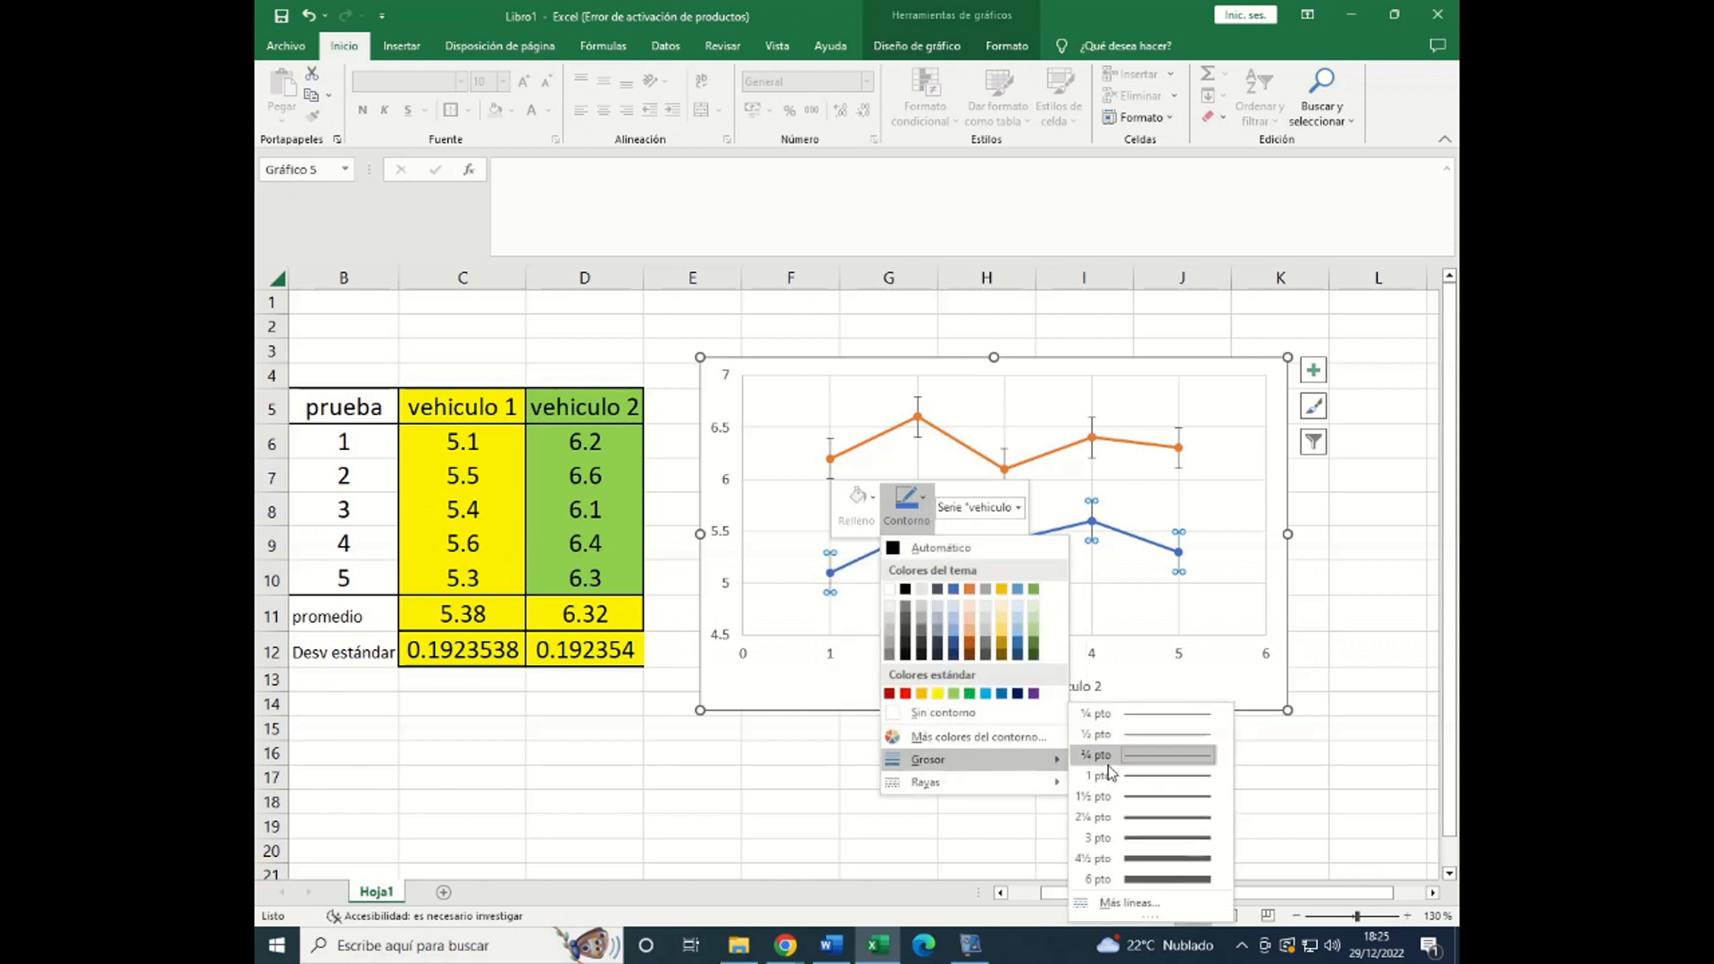
left_click(1133, 816)
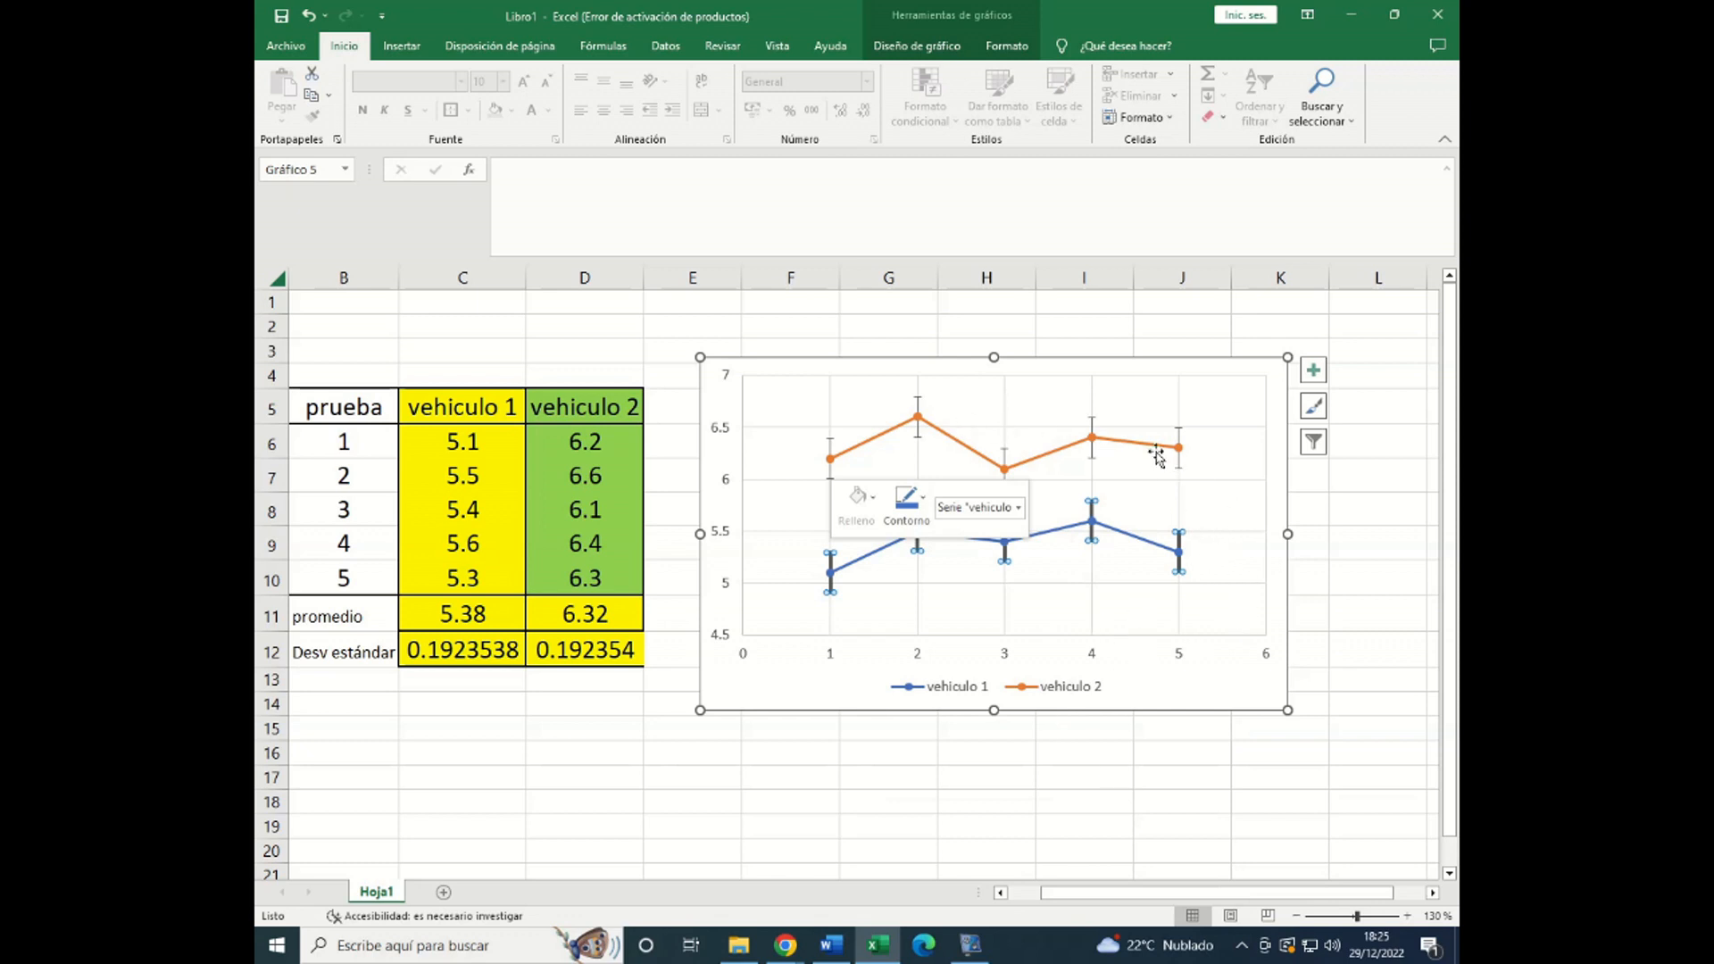
- Set the outline thickness of vehiculo 2's vertical error bars to 2¼ pt and deselect the chart
left_click(917, 401)
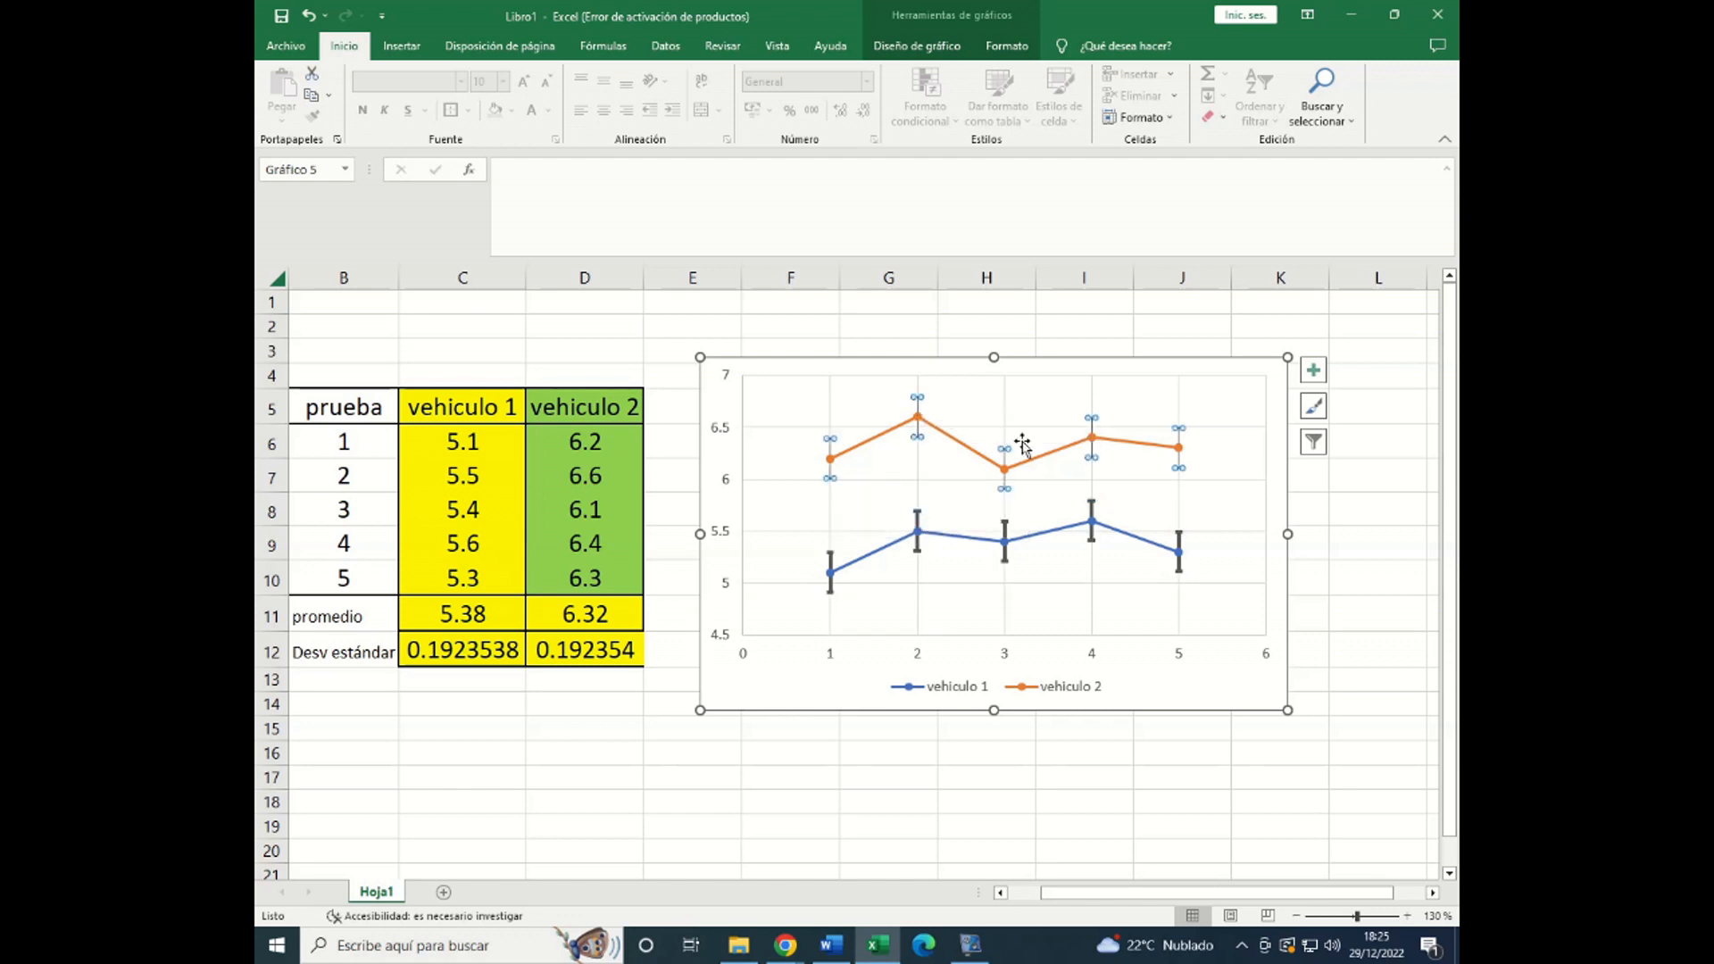
right_click(919, 403)
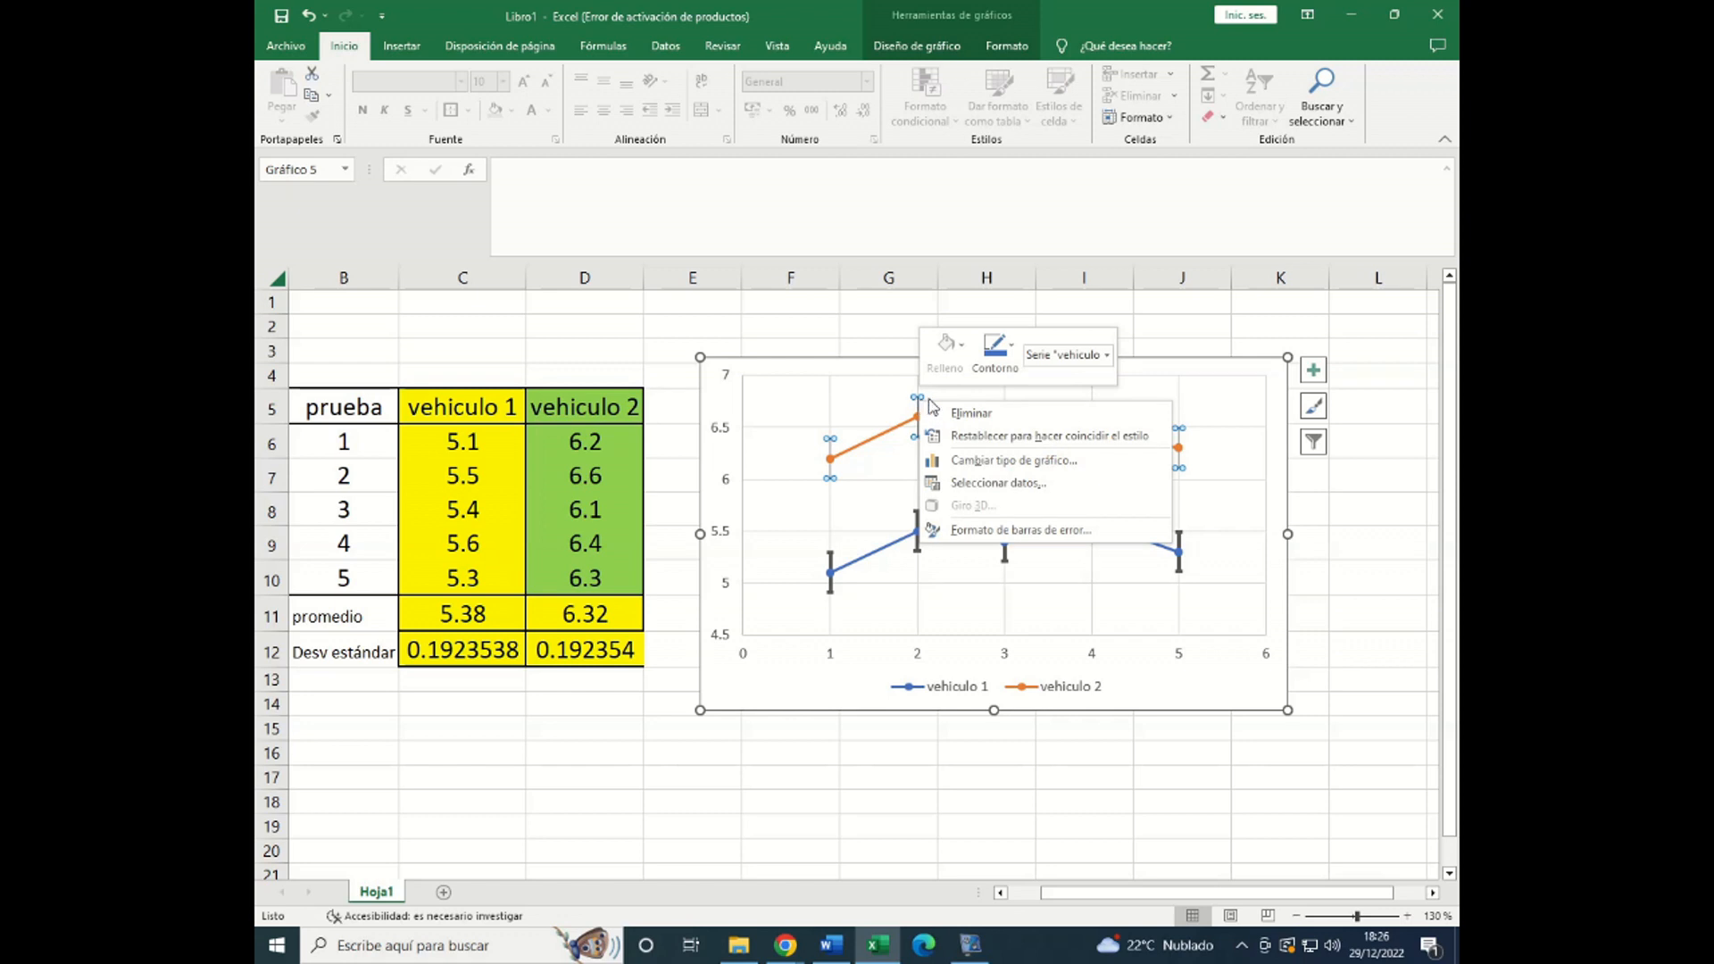
left_click(1016, 351)
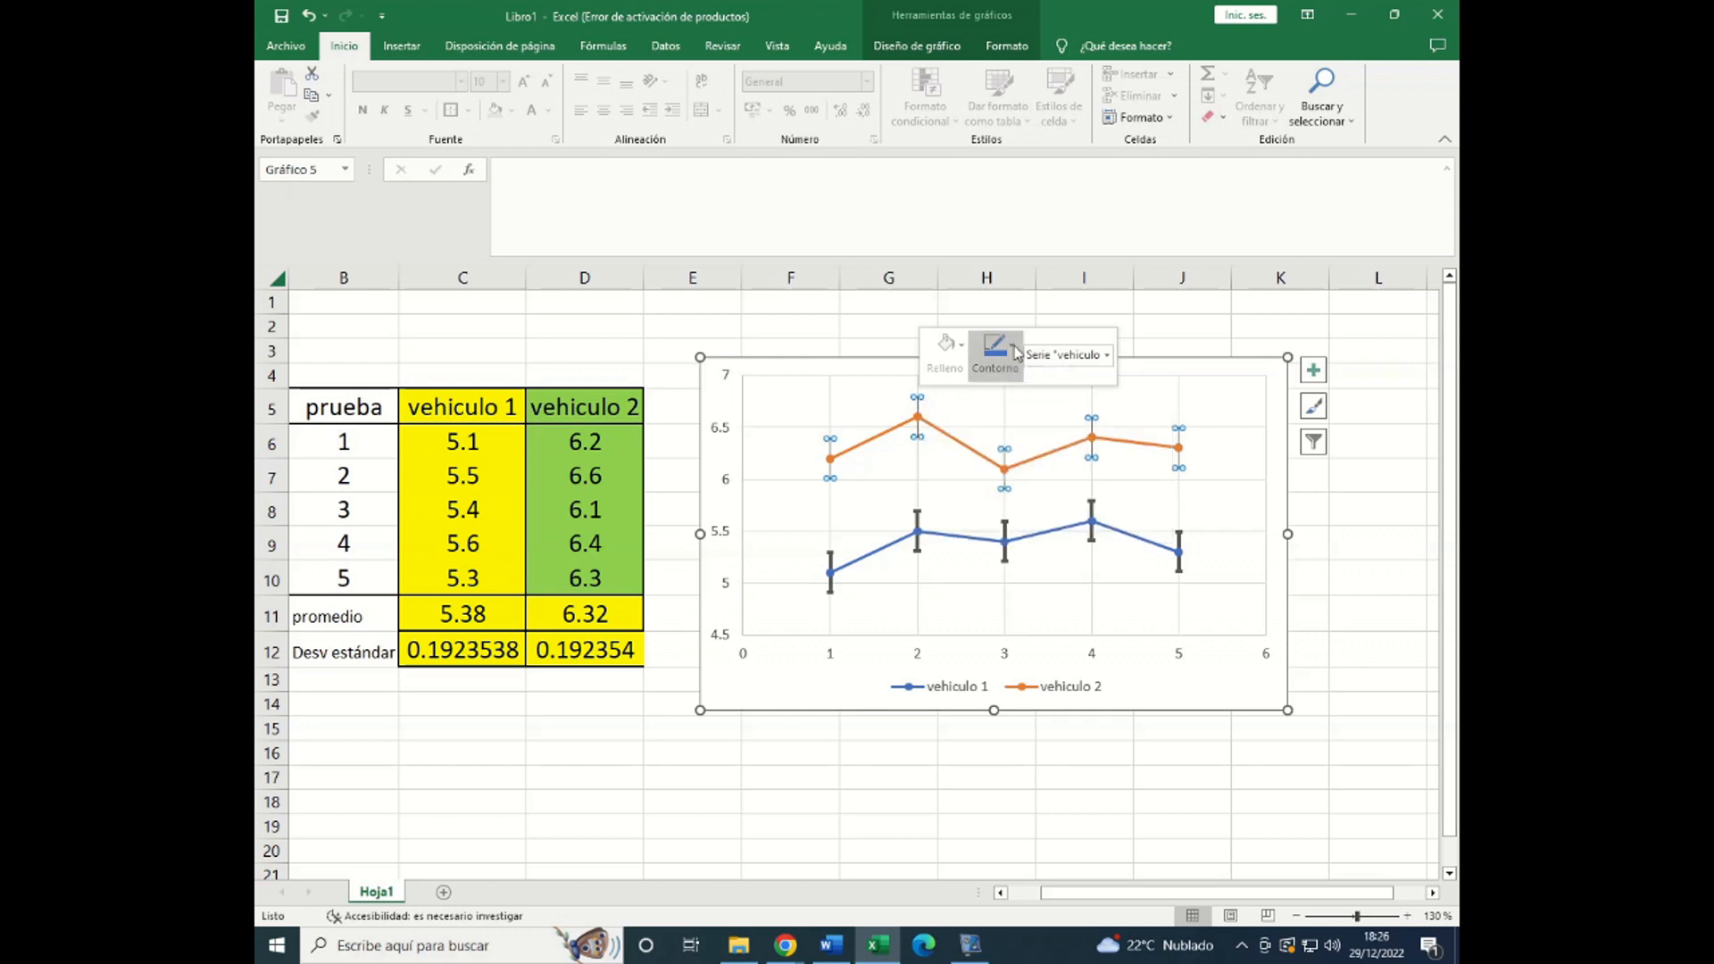
mouse_move(1035, 607)
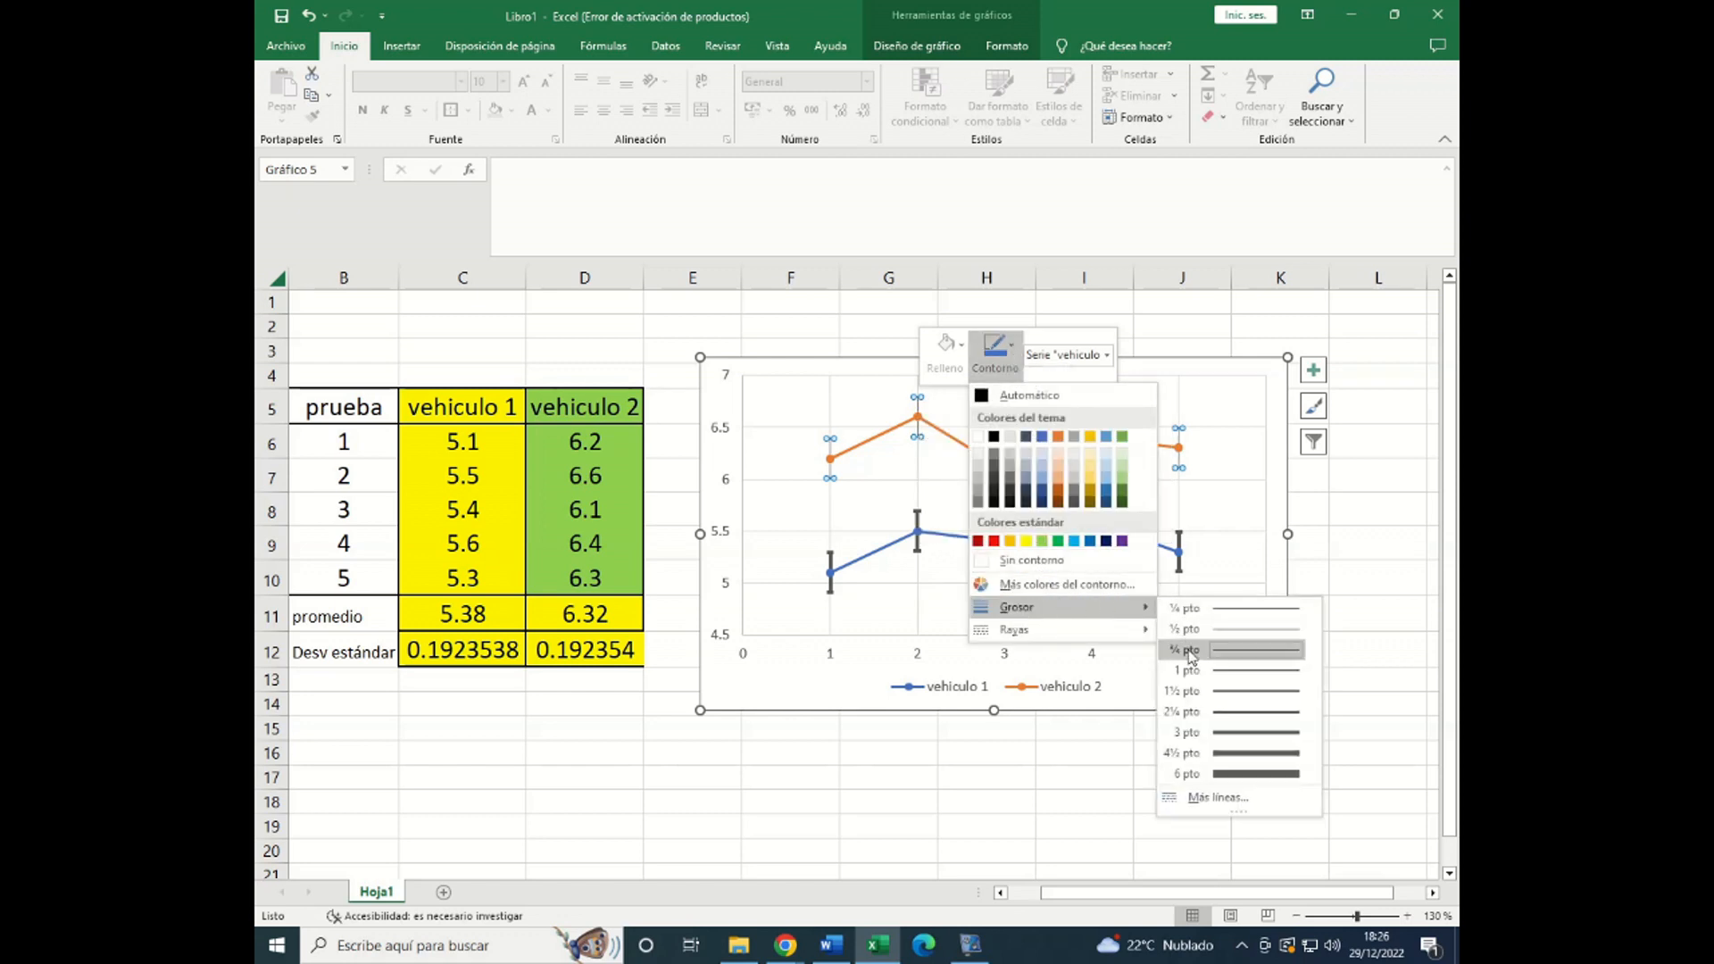
left_click(1224, 714)
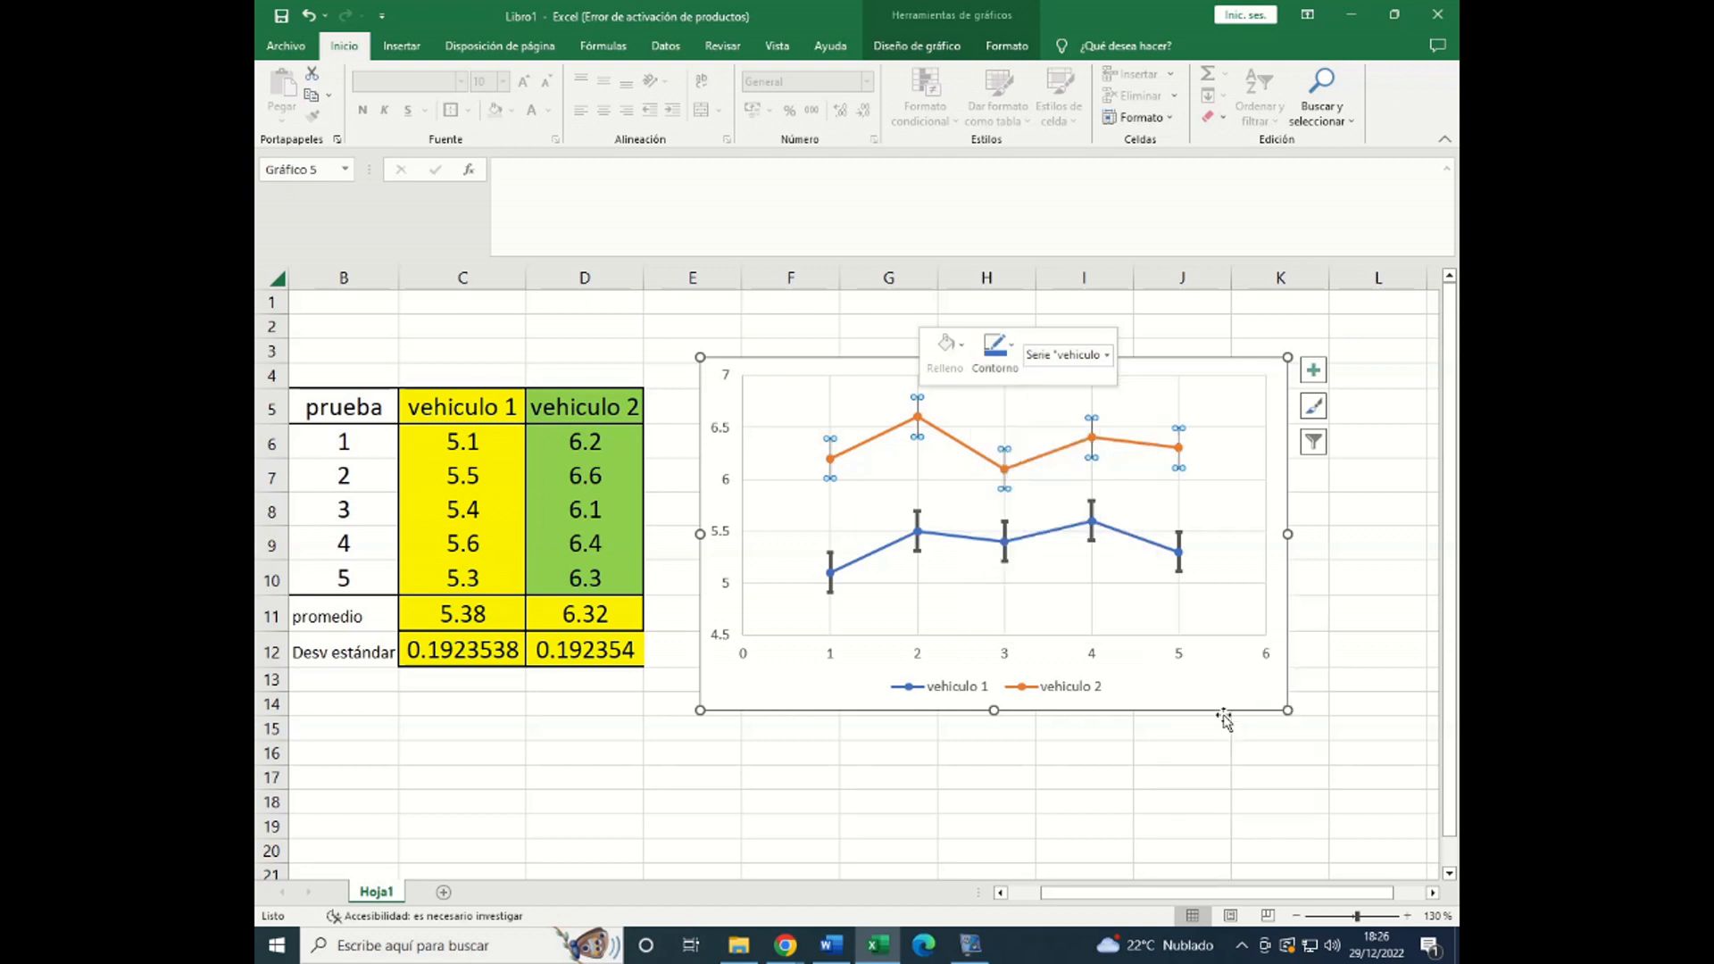
left_click(1347, 623)
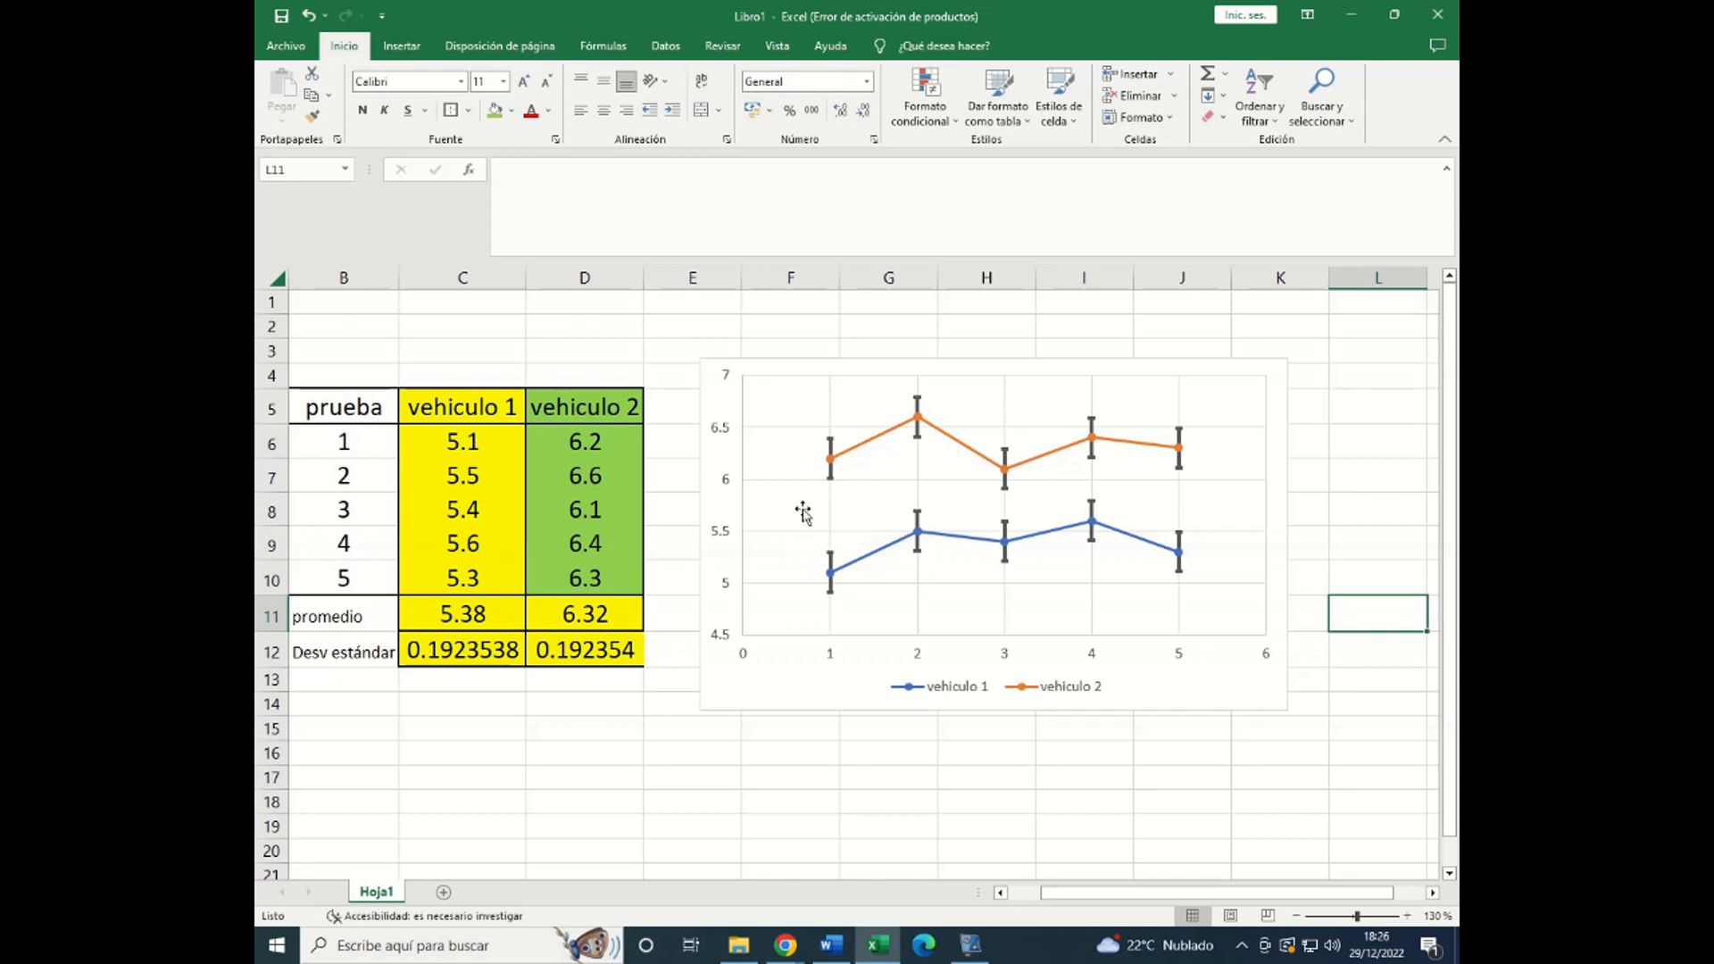
- Change the scatter chart of both vehicles to a clustered column chart (Columnas agrupadas)
right_click(804, 514)
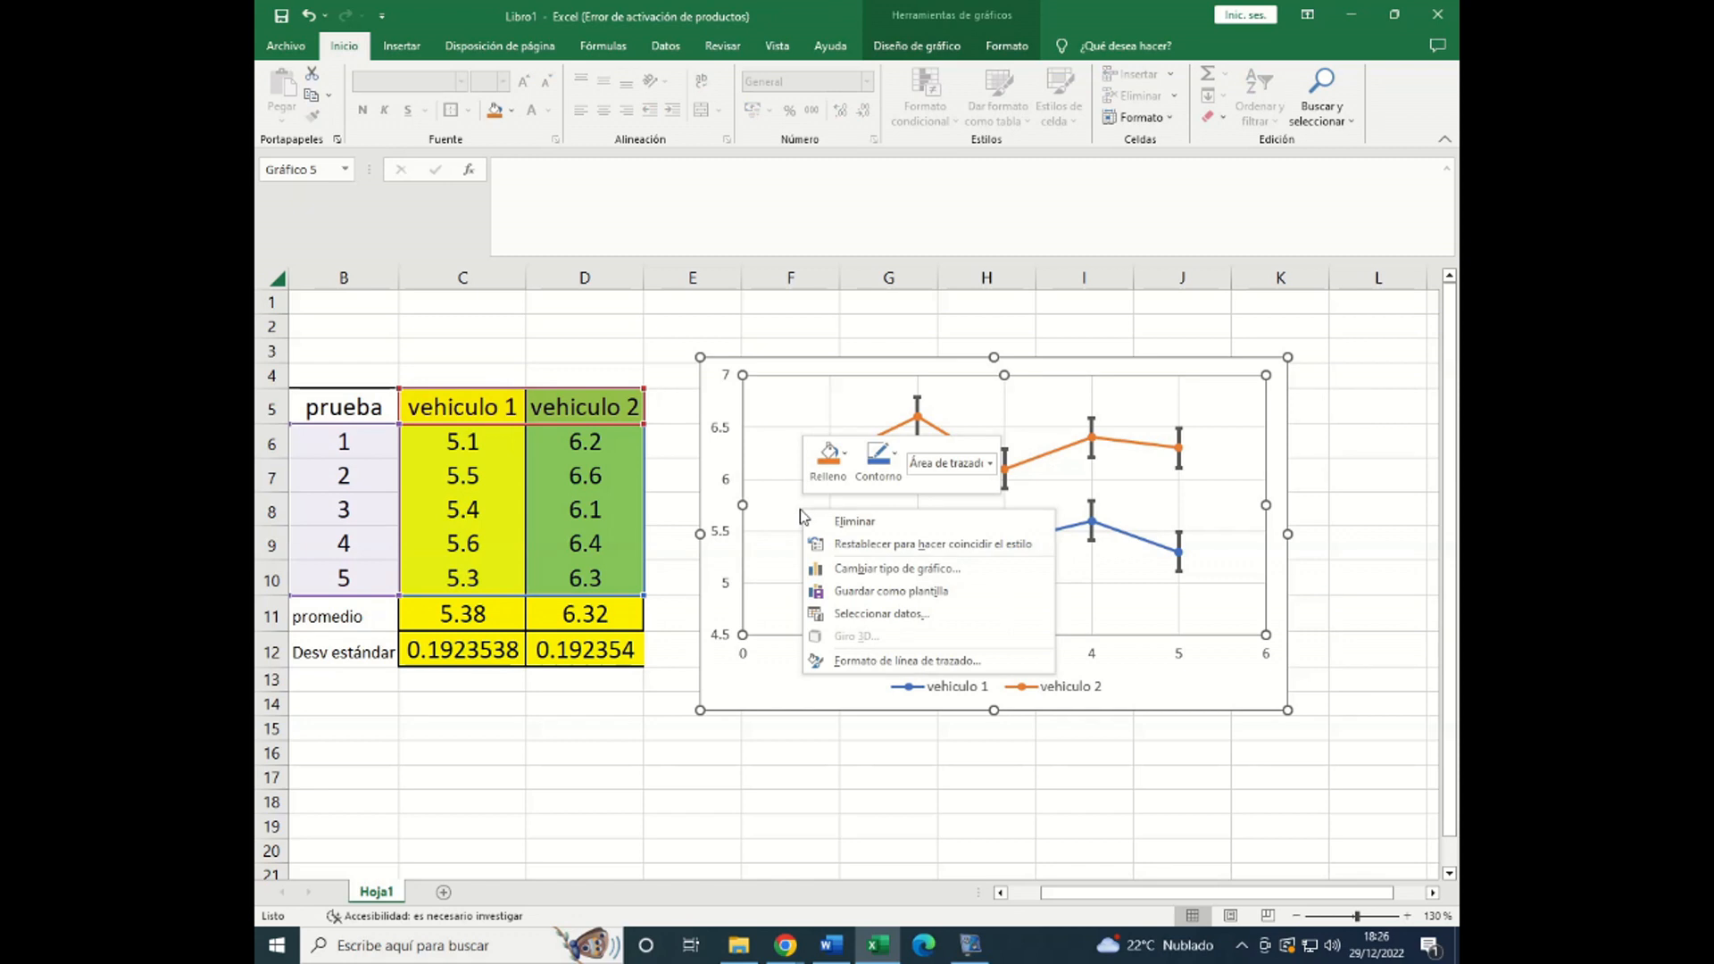
left_click(951, 570)
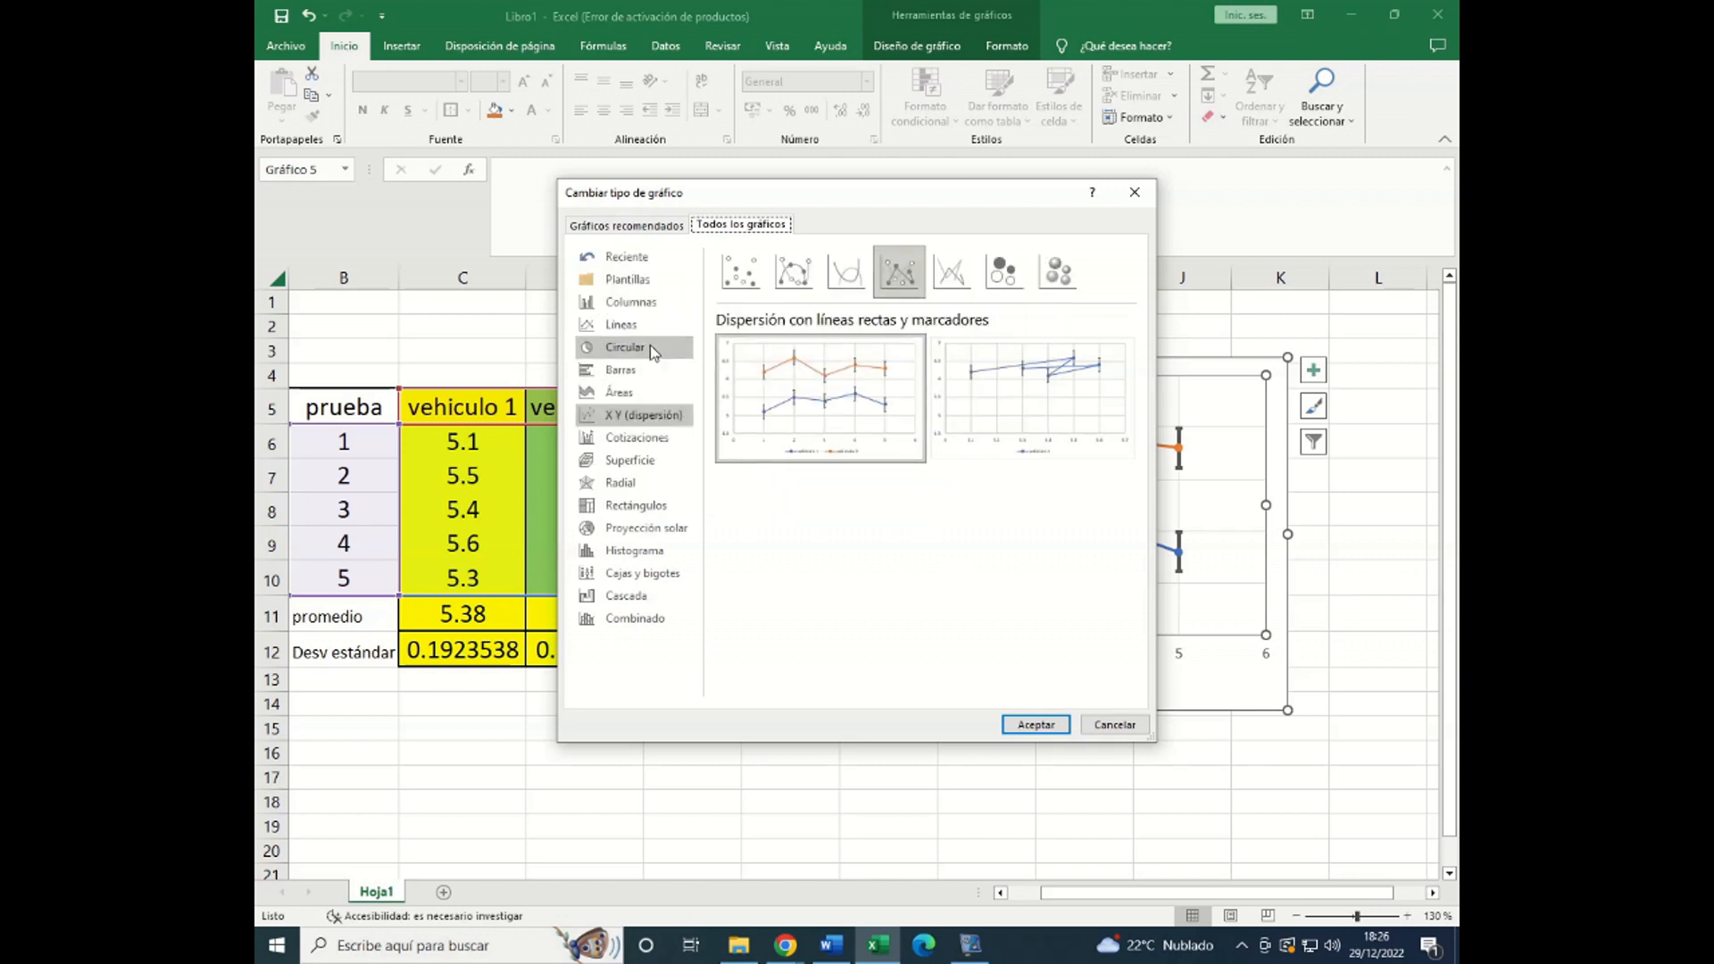
left_click(630, 302)
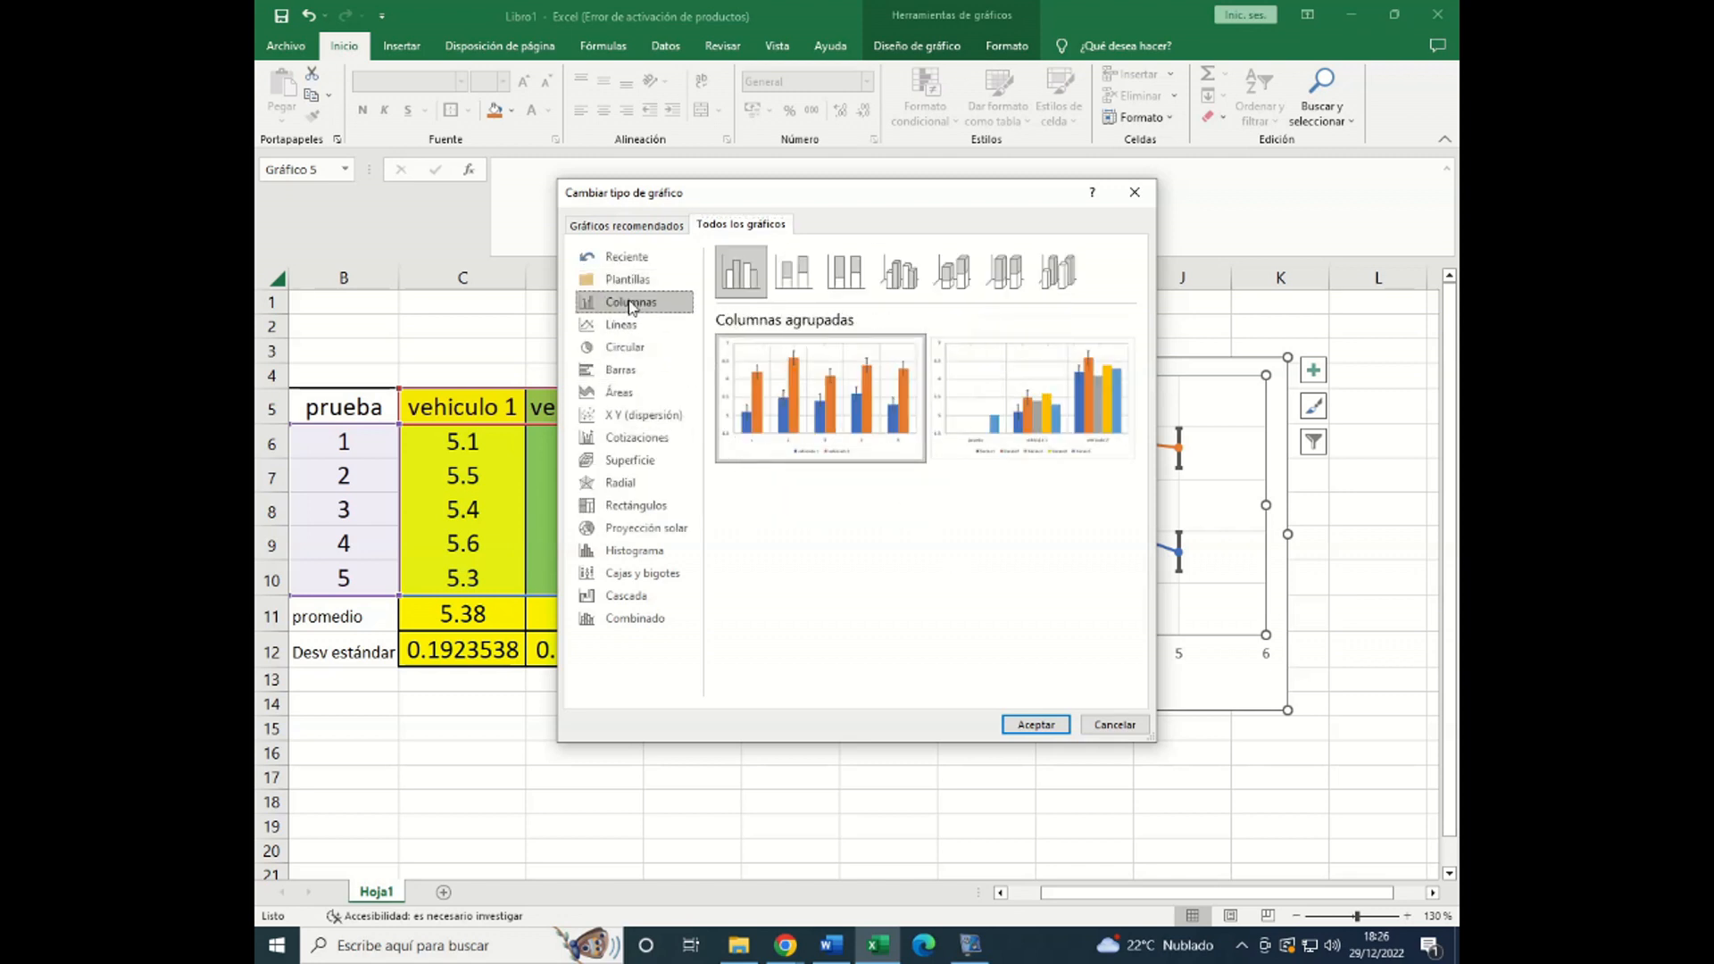
left_click(738, 276)
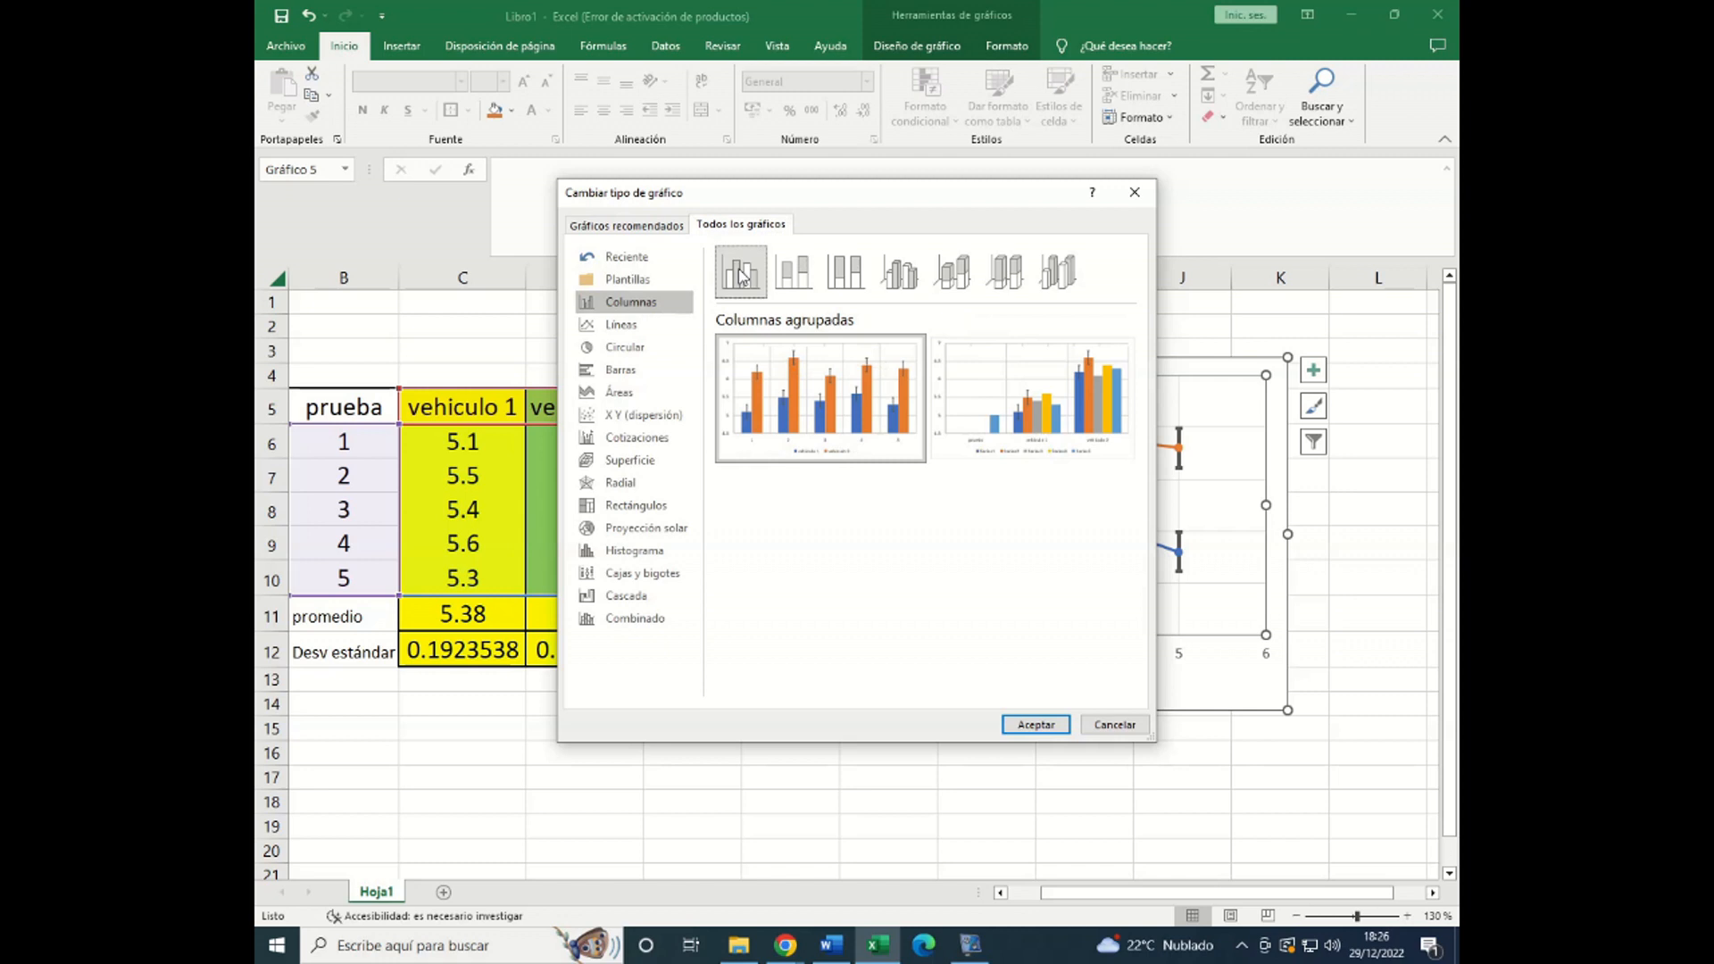
left_click(1036, 724)
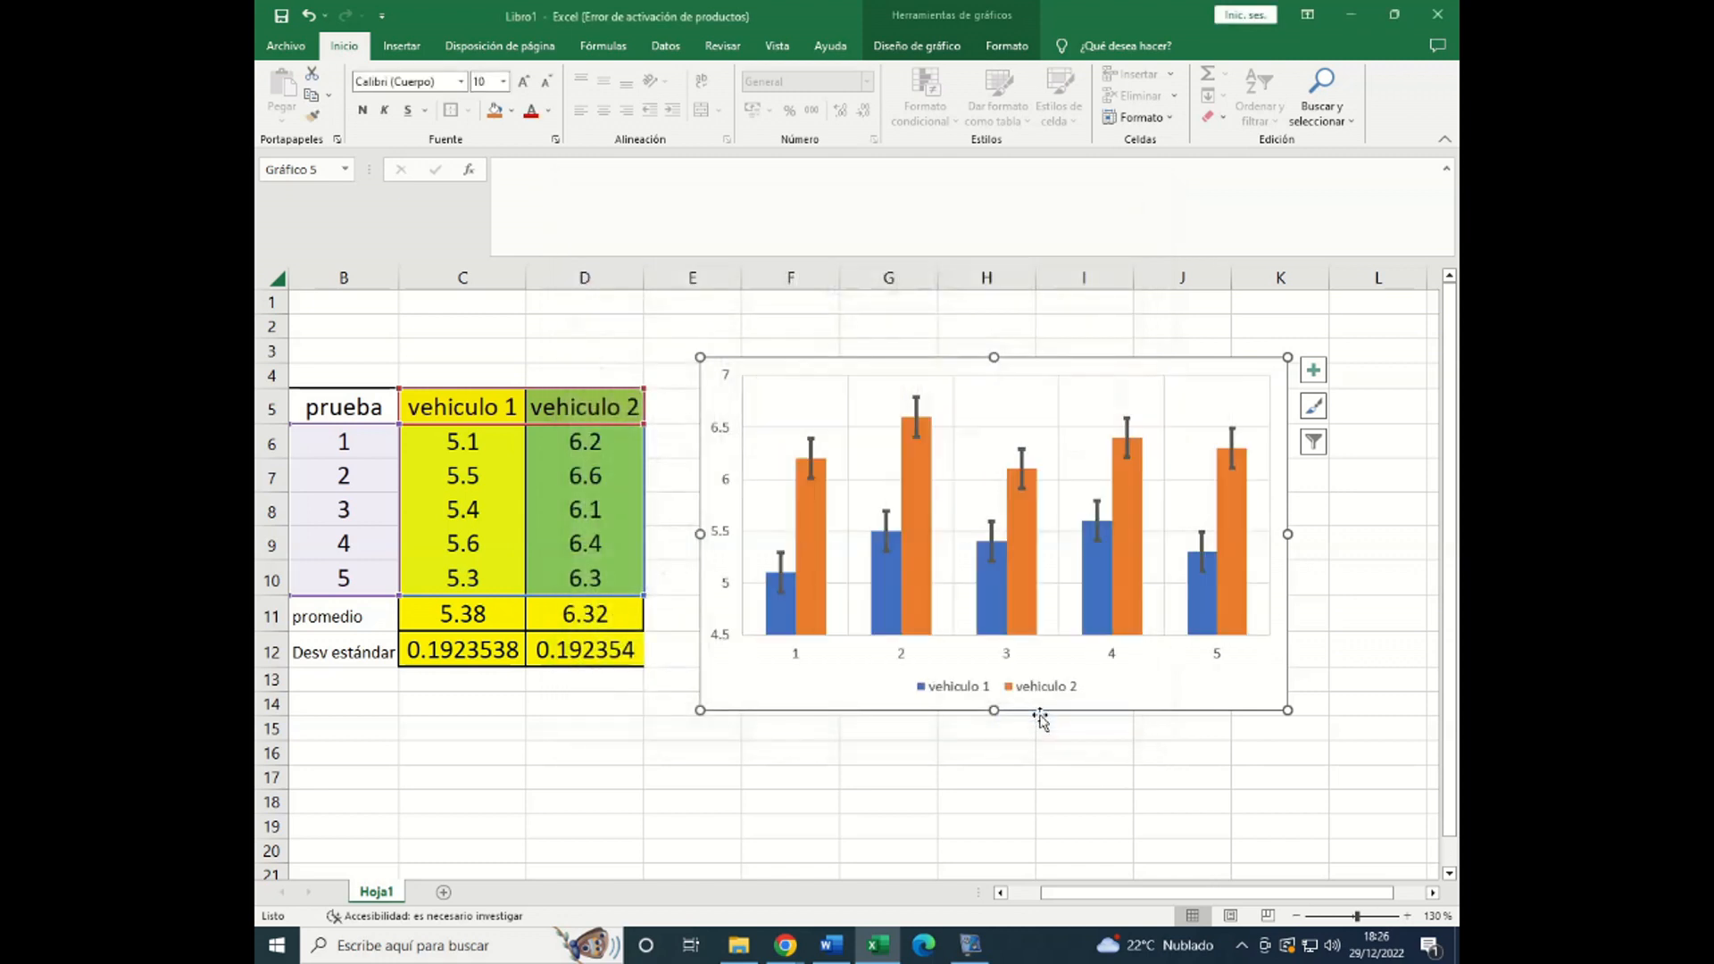